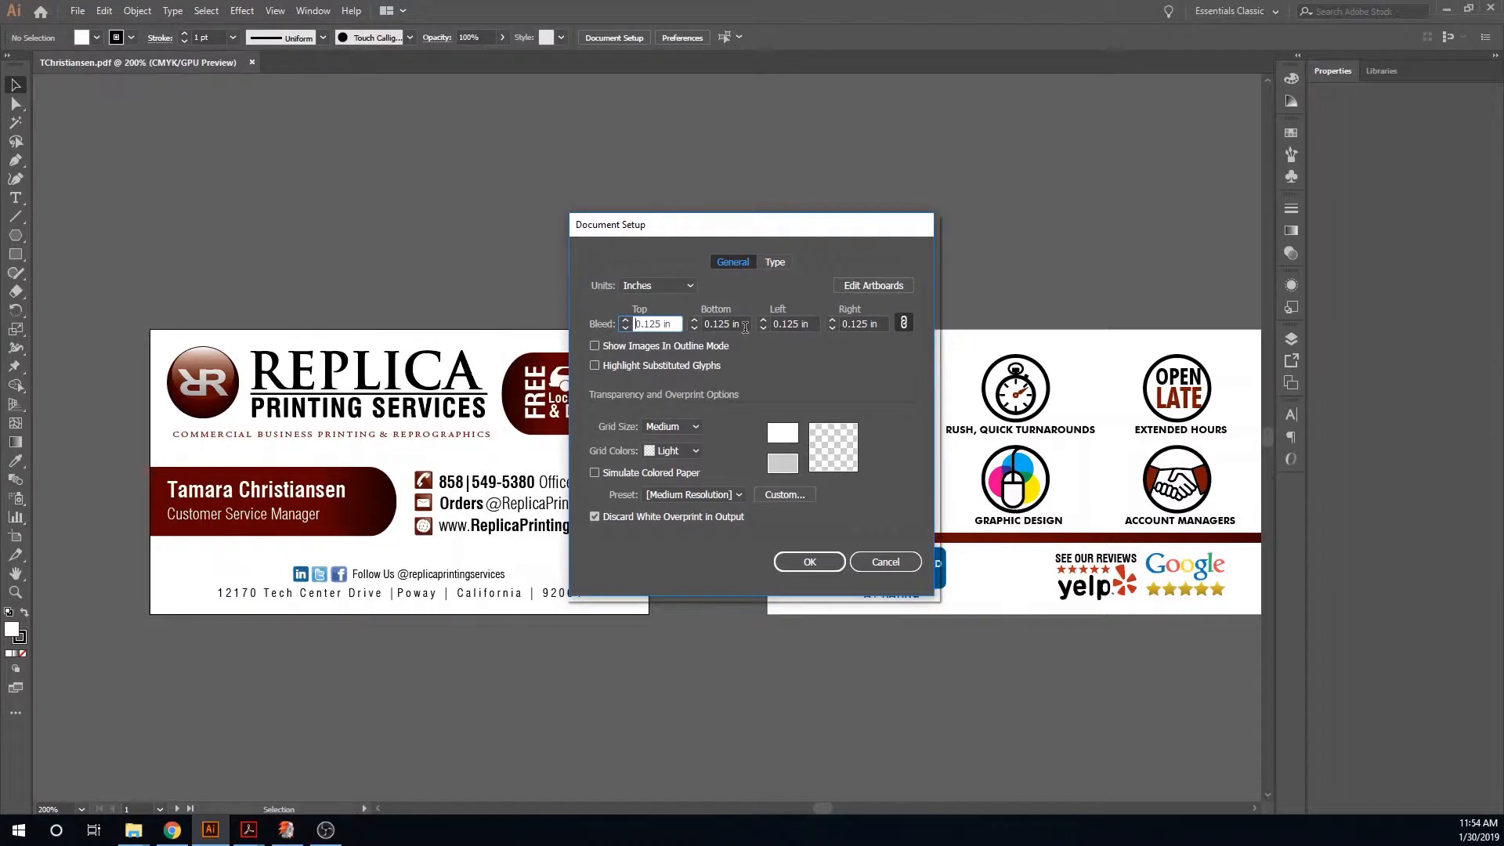
# - Confirm the 0.125 in bleed on all four sides in Document Setup
pyautogui.click(801, 562)
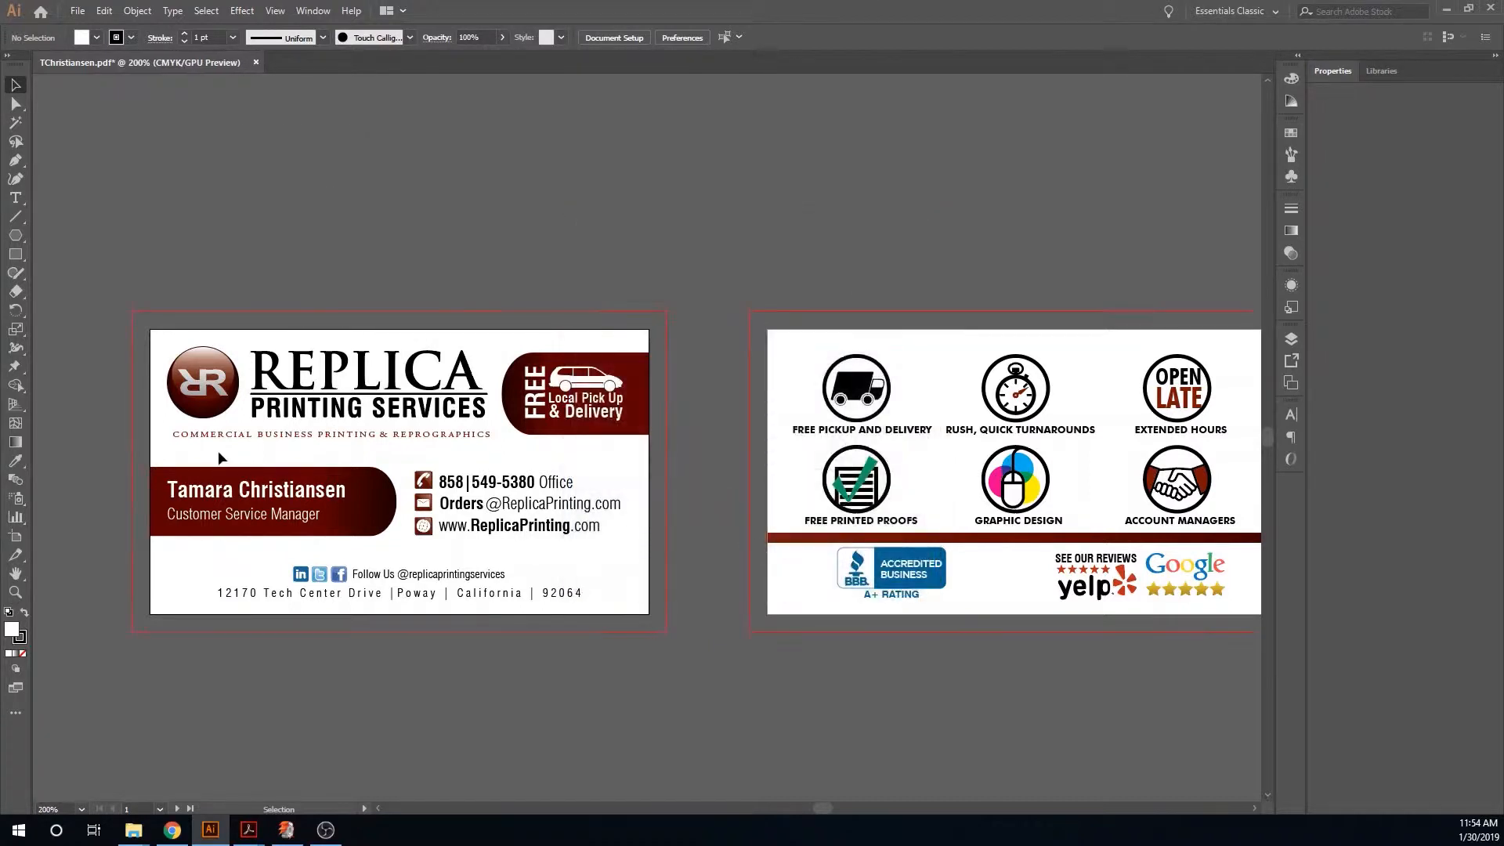
# - Extend the name banner's left edge on the front card out to the red bleed line
pyautogui.click(149, 495)
pyautogui.moveTo(149, 502); pyautogui.dragTo(131, 501)
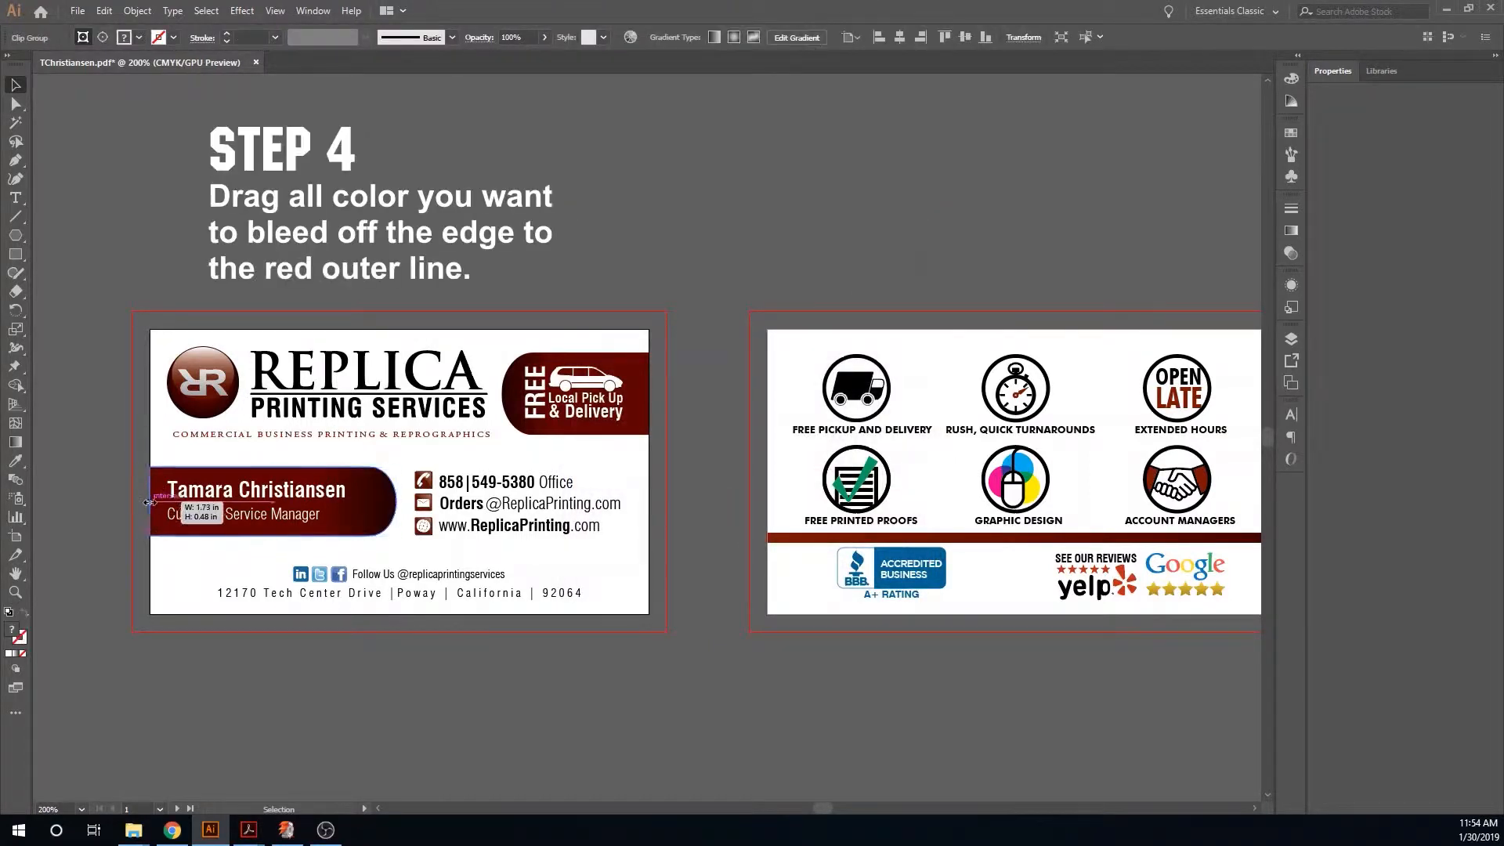
# - Extend the FREE delivery tab's right edge out to the red bleed line
pyautogui.click(623, 401)
pyautogui.moveTo(649, 394); pyautogui.dragTo(671, 394)
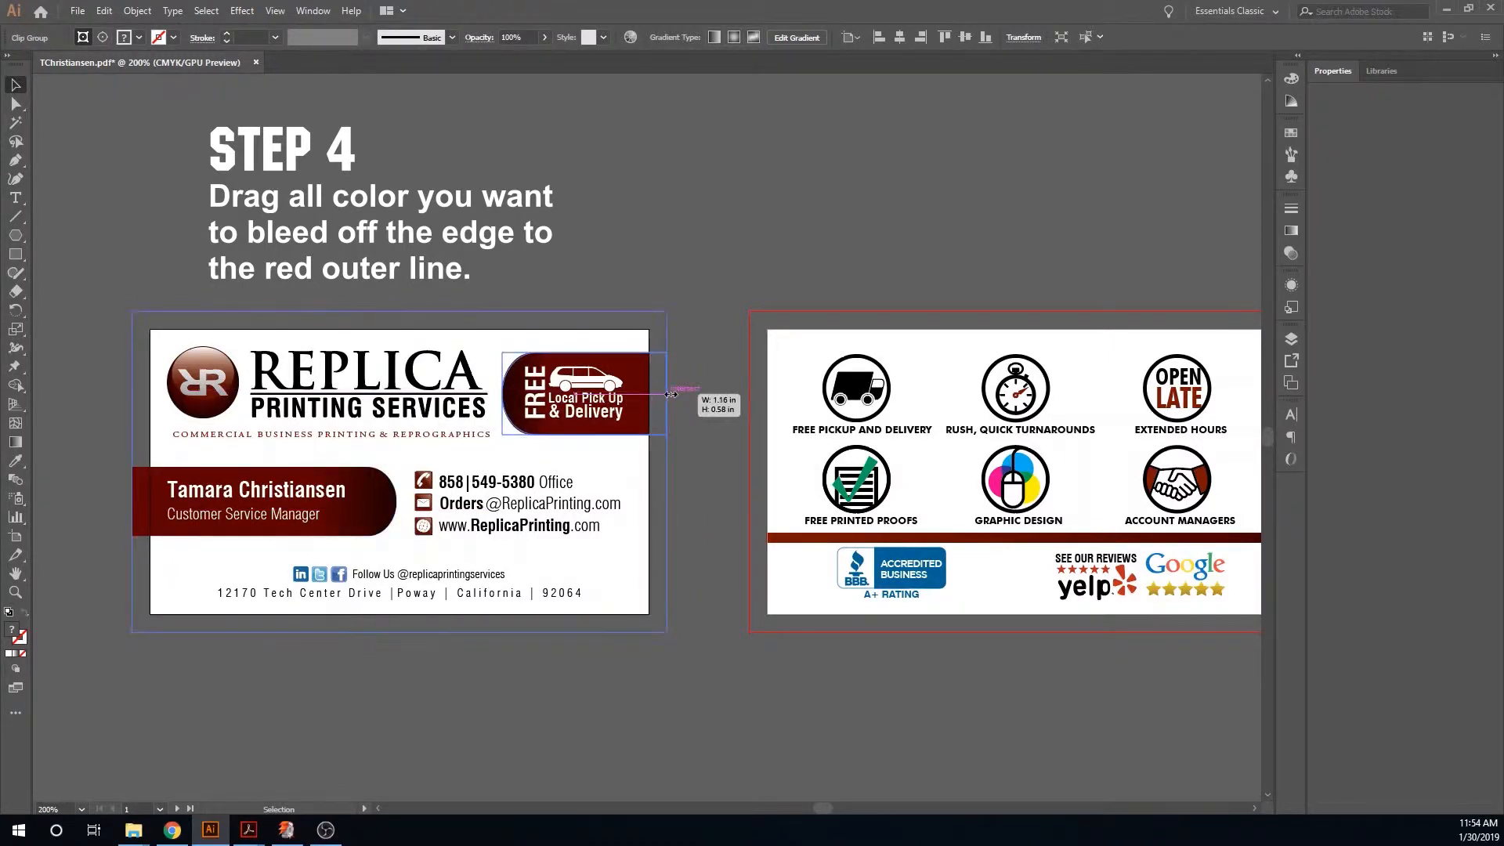
pyautogui.click(713, 426)
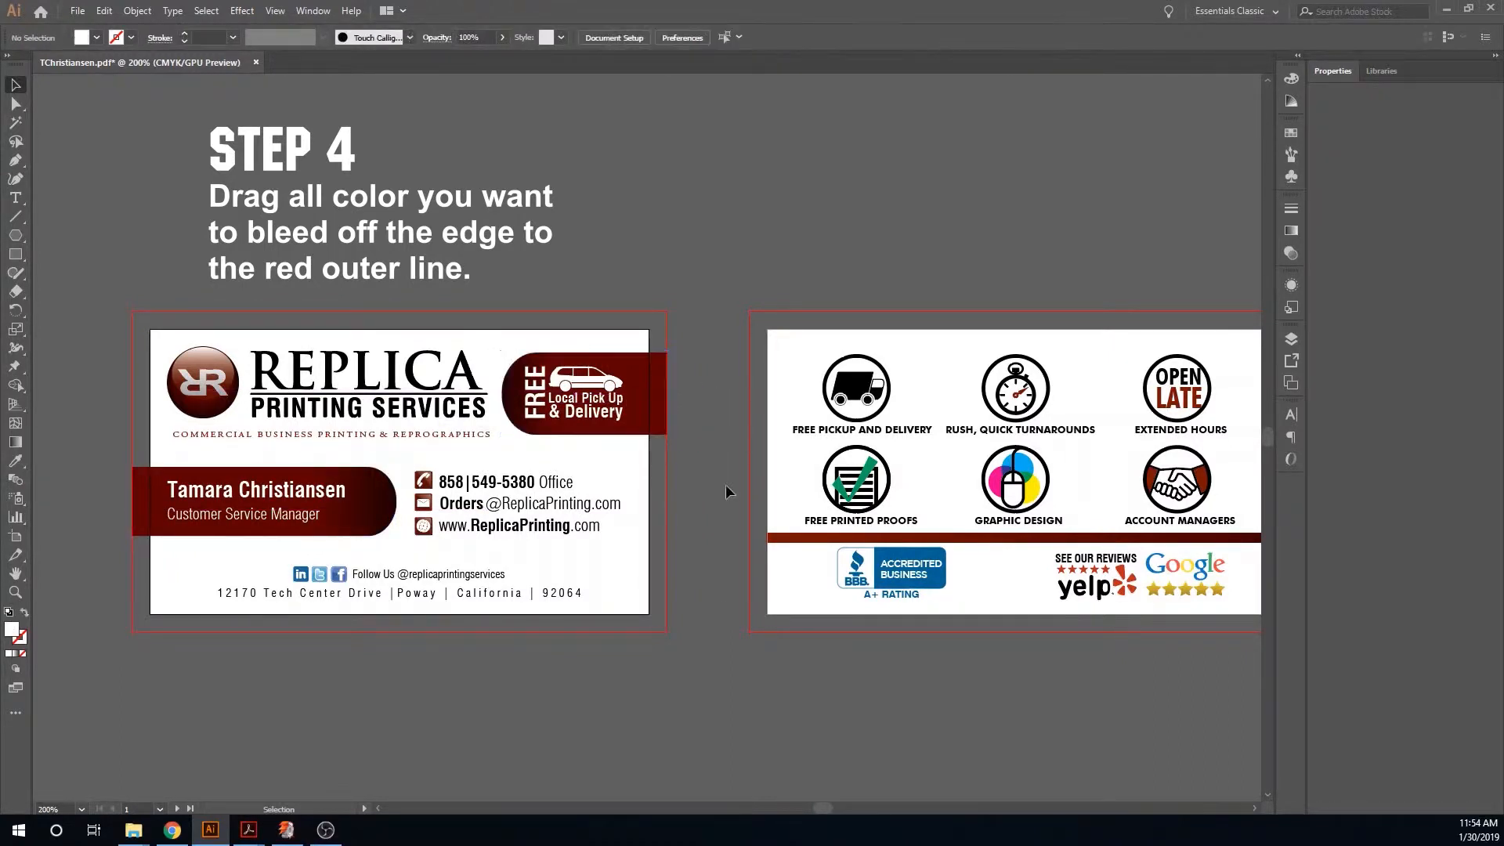
# - Zoom in on the front card to inspect the banner edges against the bleed line
pyautogui.click(784, 539)
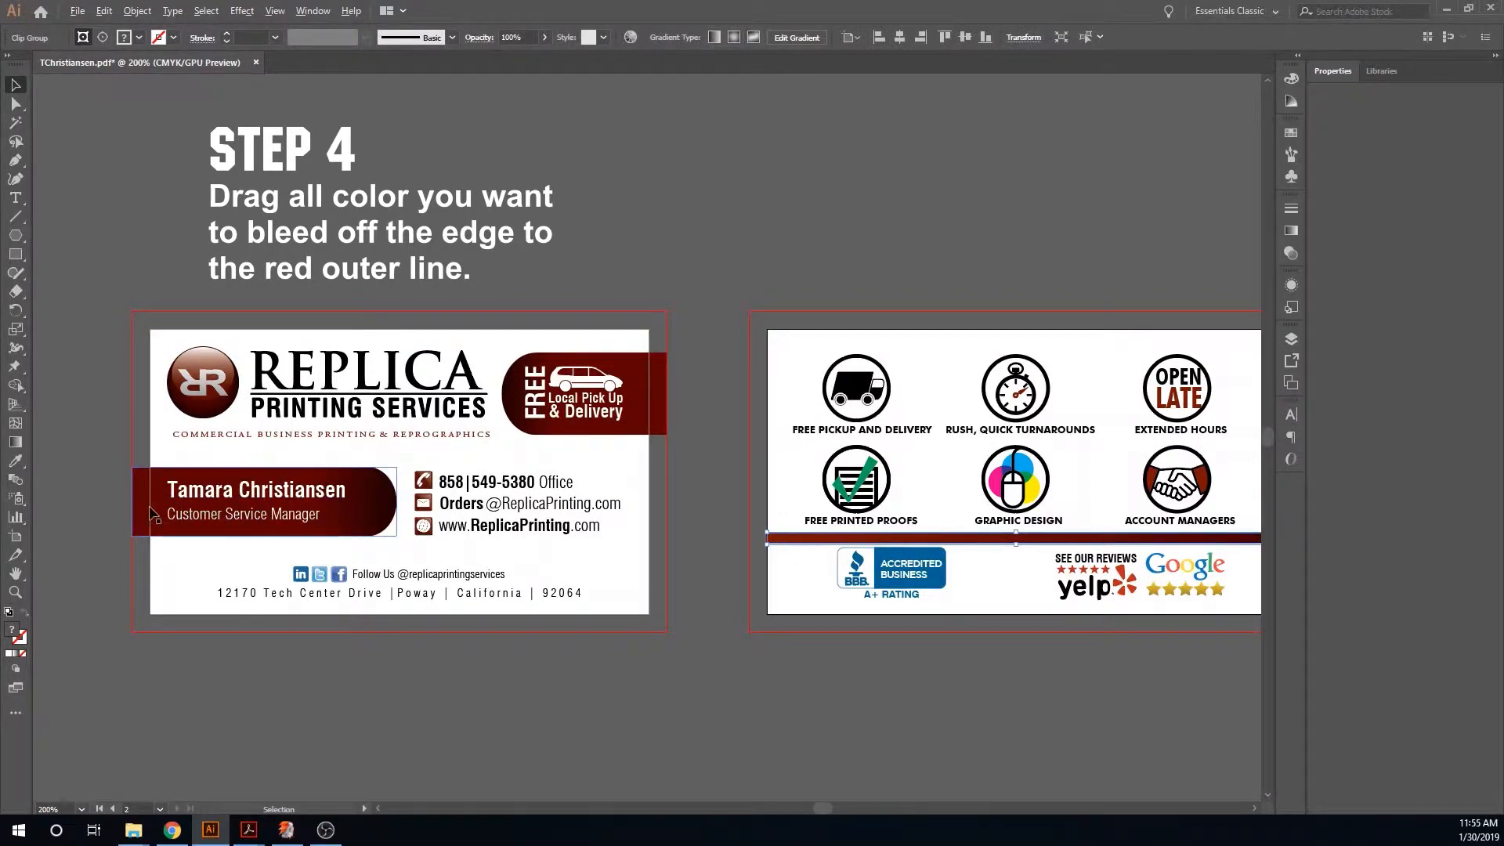
pyautogui.scroll(4, 149, 507)
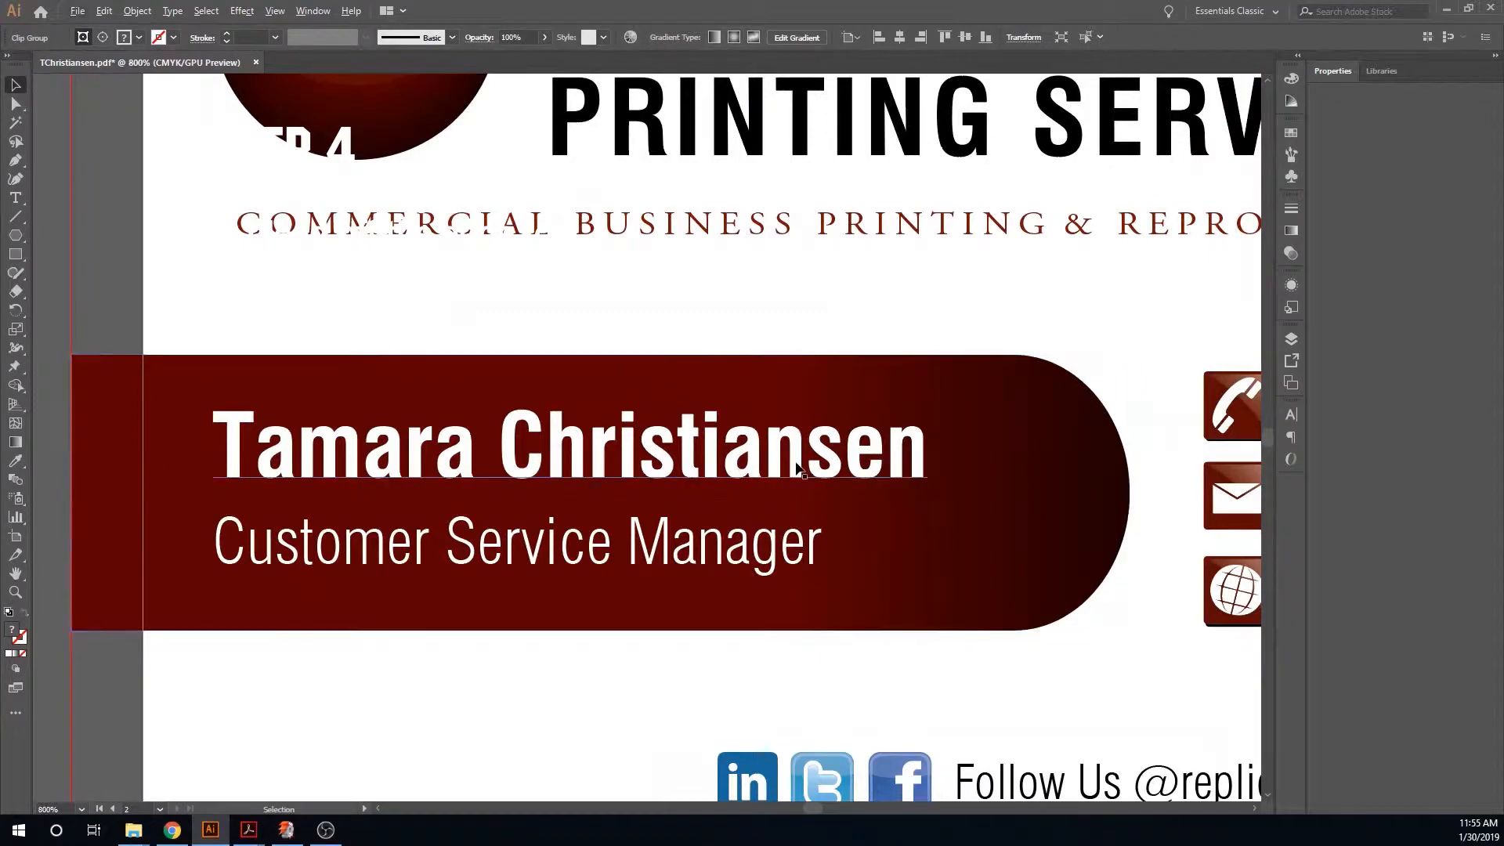
pyautogui.scroll(-3, 1137, 416)
pyautogui.scroll(5, 1237, 368)
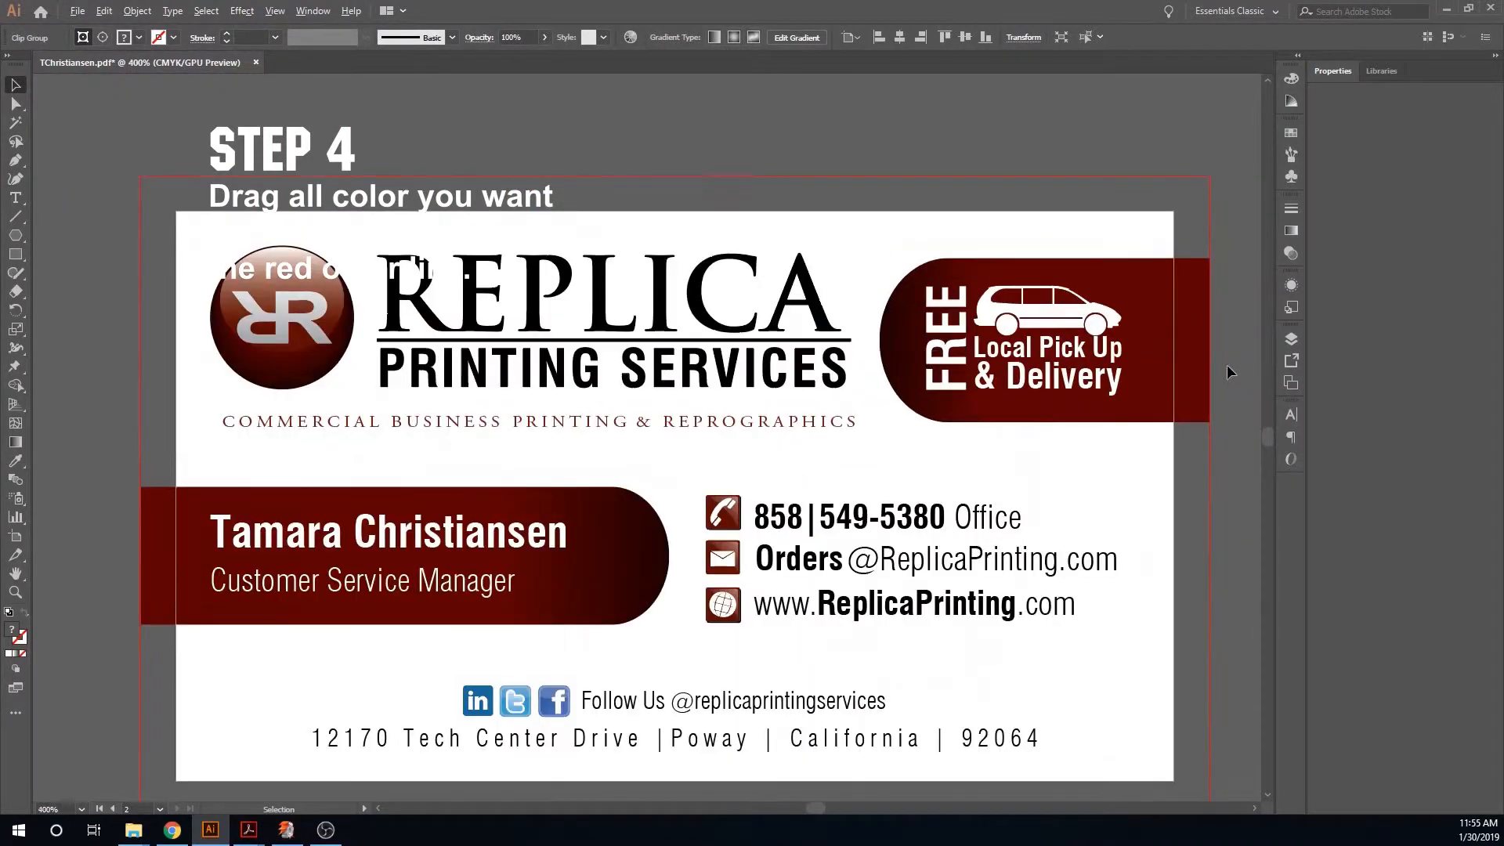
pyautogui.scroll(-5, 1213, 352)
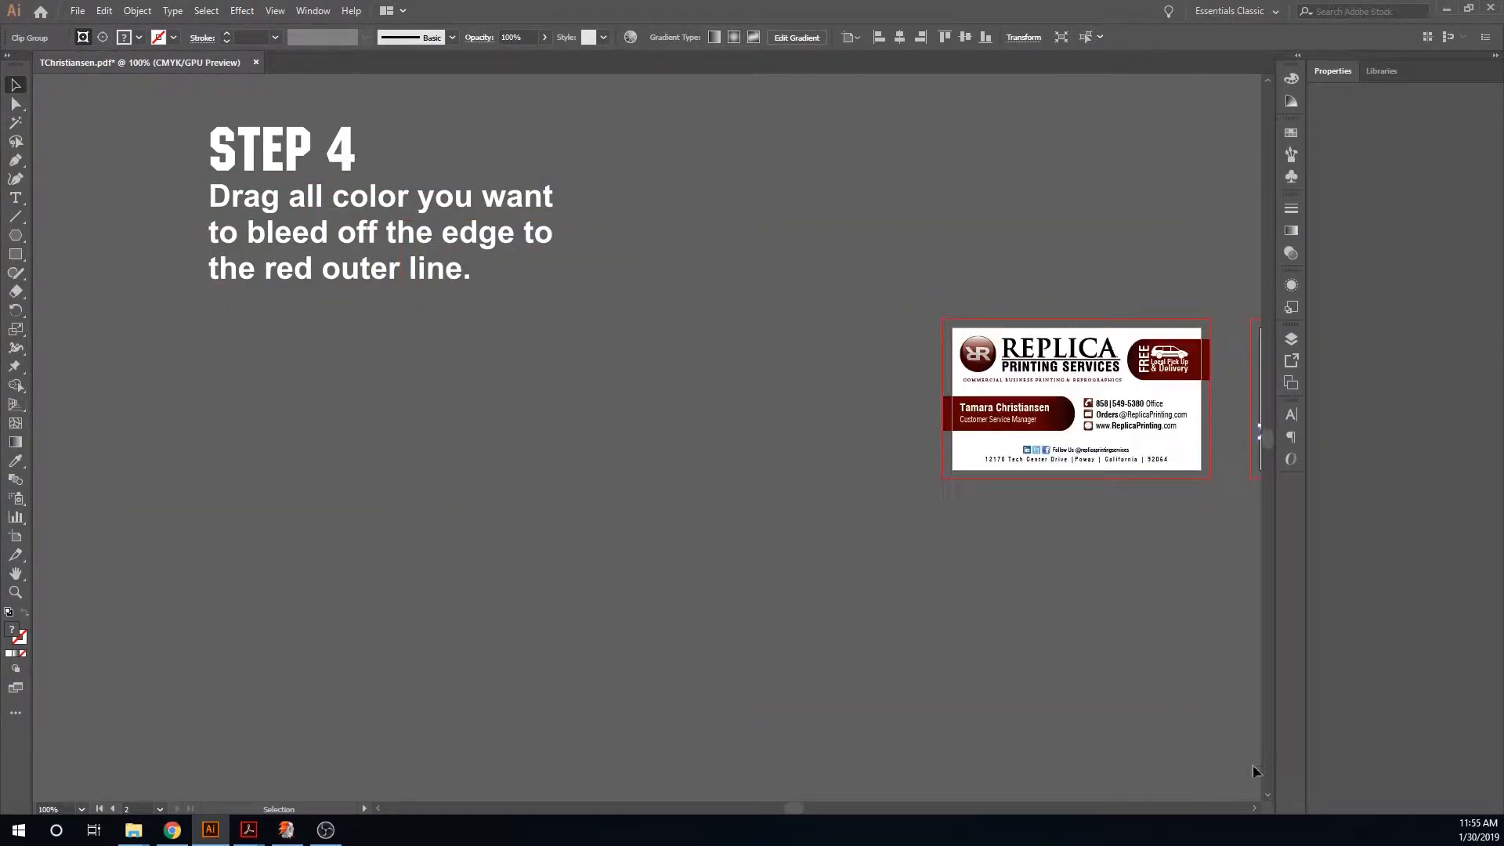
# - Stretch the back card's red stripe so both ends reach the left and right bleed lines
pyautogui.click(1252, 807)
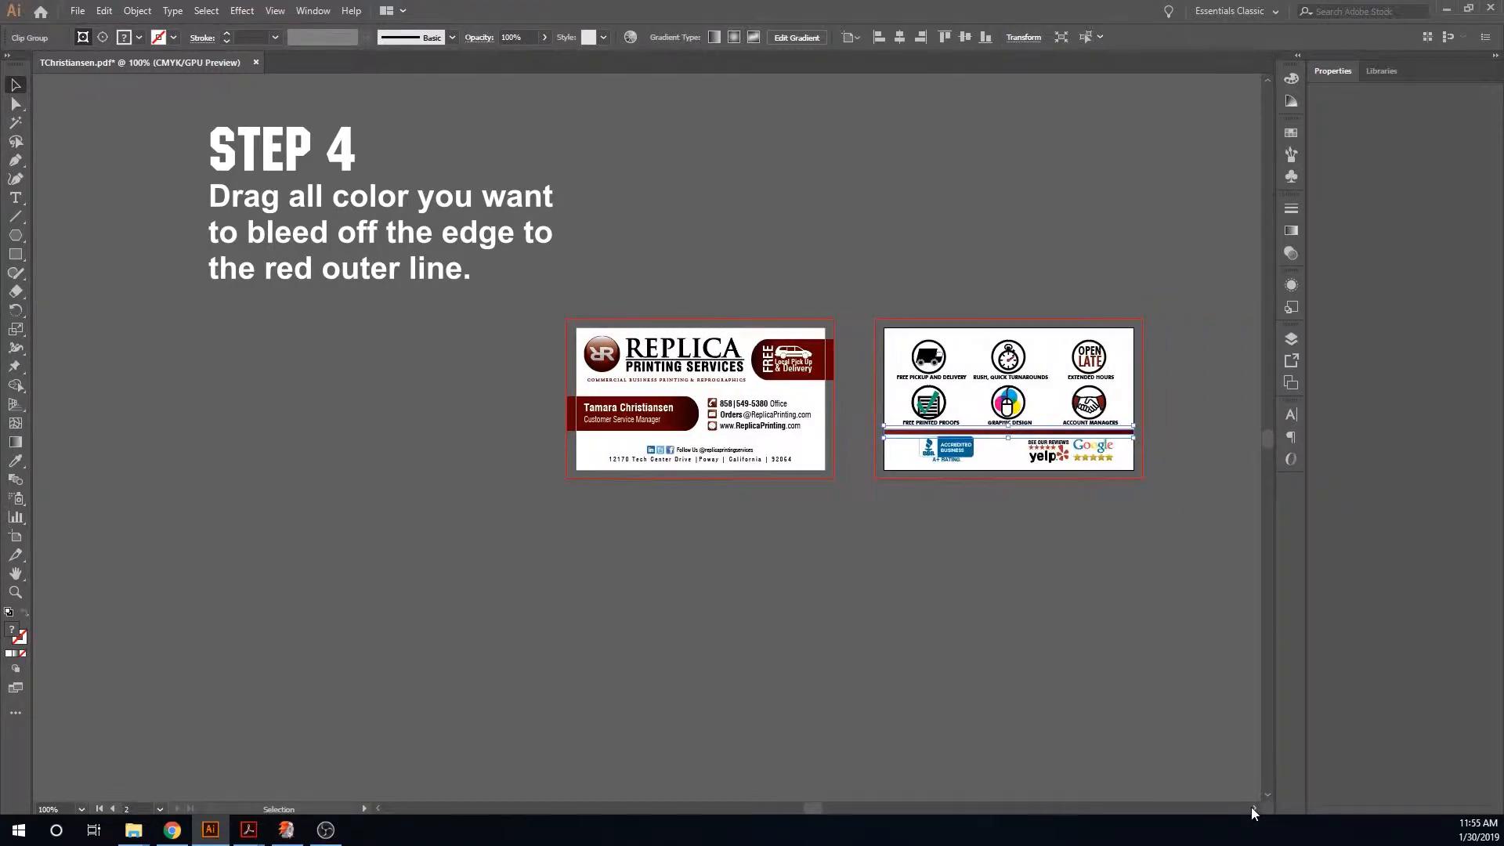
pyautogui.click(1045, 340)
pyautogui.hotkey('ctrl', '0')
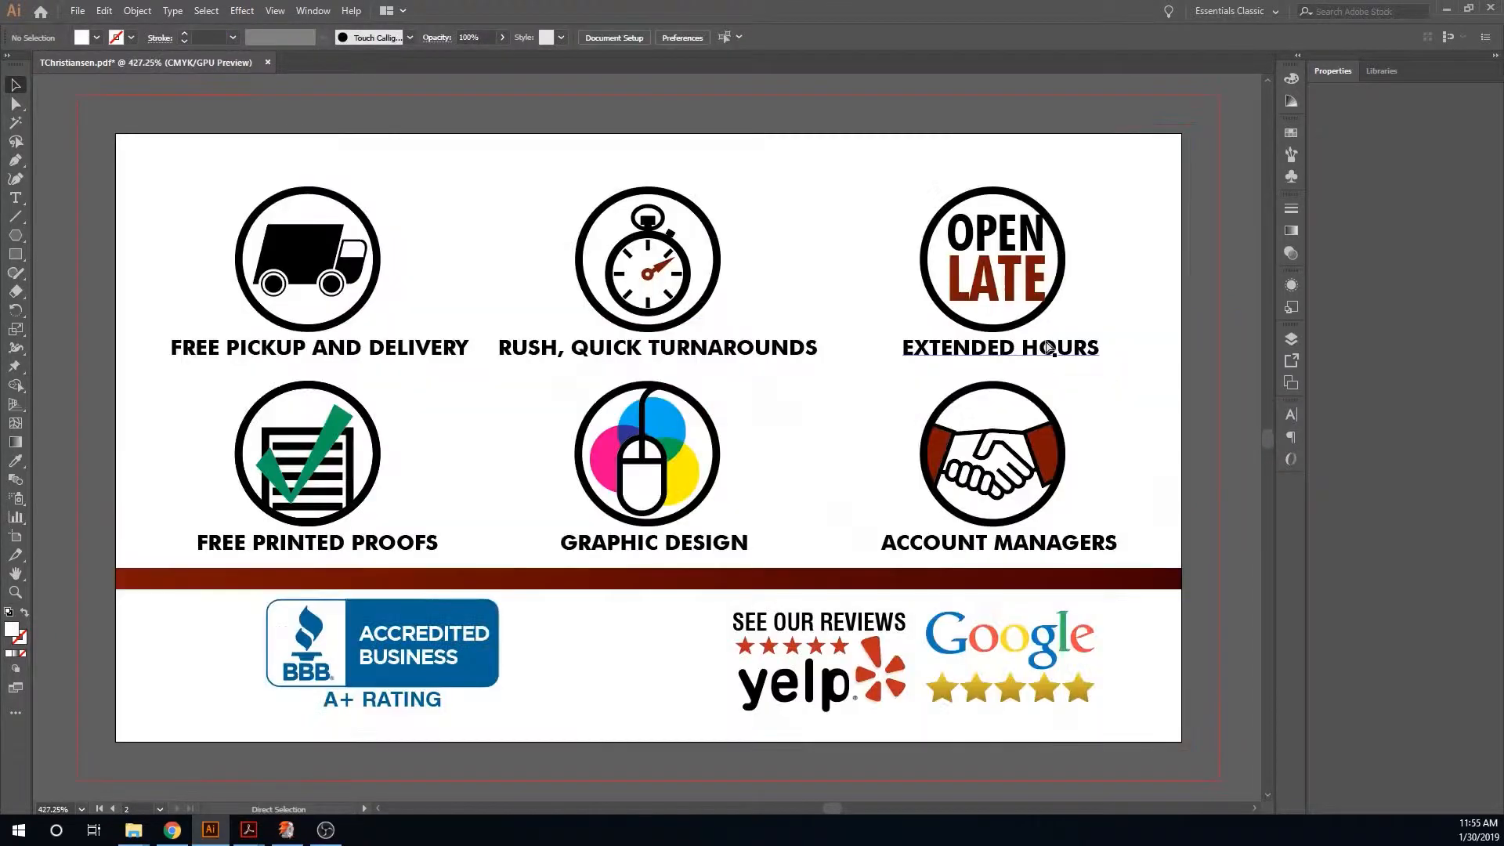
pyautogui.click(122, 581)
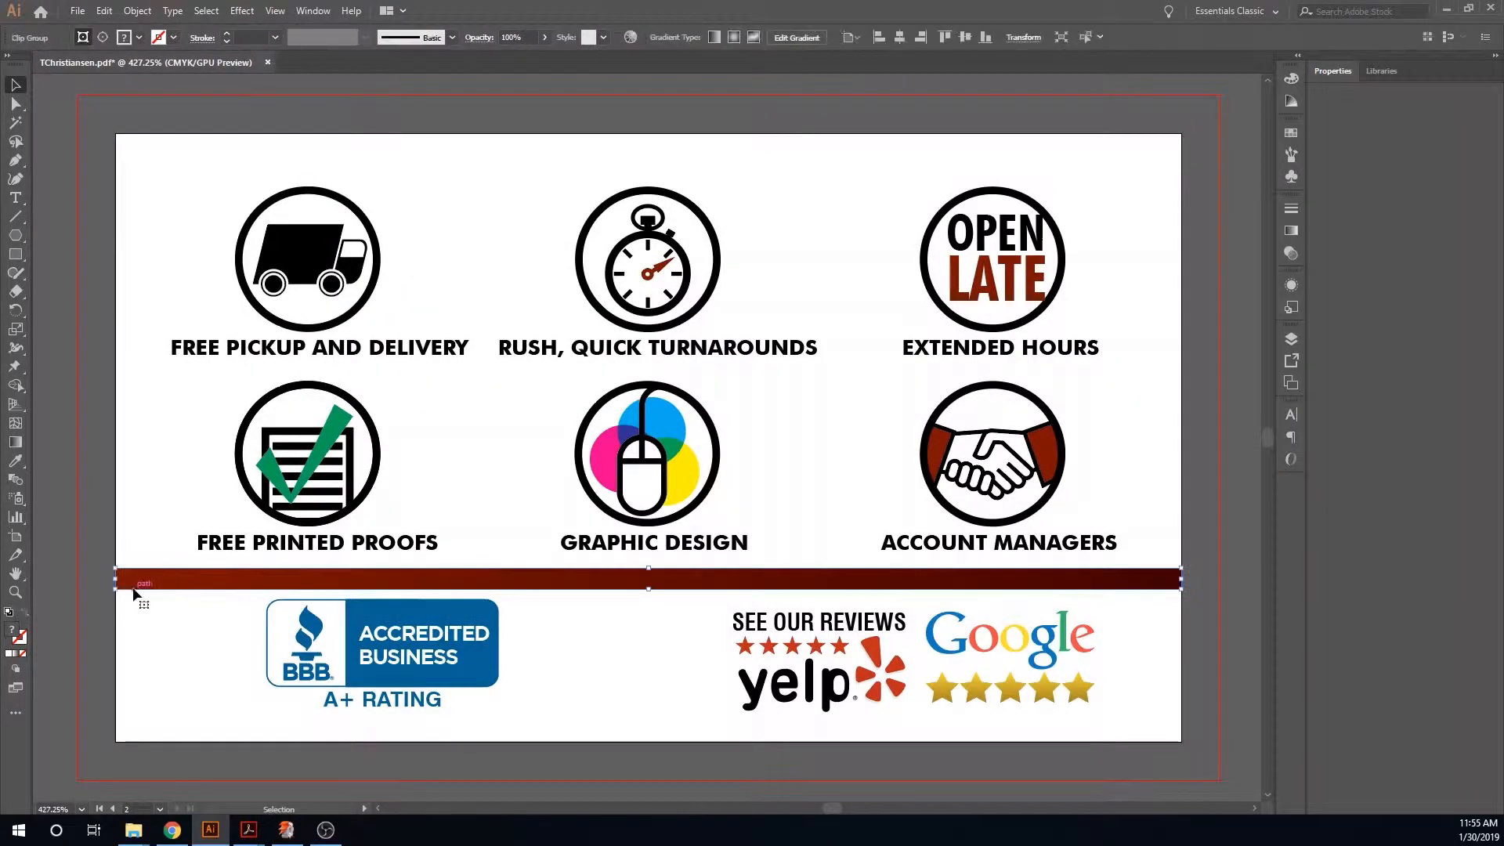
pyautogui.moveTo(119, 582); pyautogui.dragTo(77, 581)
pyautogui.moveTo(1182, 579); pyautogui.dragTo(1222, 578)
# - Zoom in and out to check both cards' colored elements against the bleed lines
pyautogui.scroll(4, 86, 571)
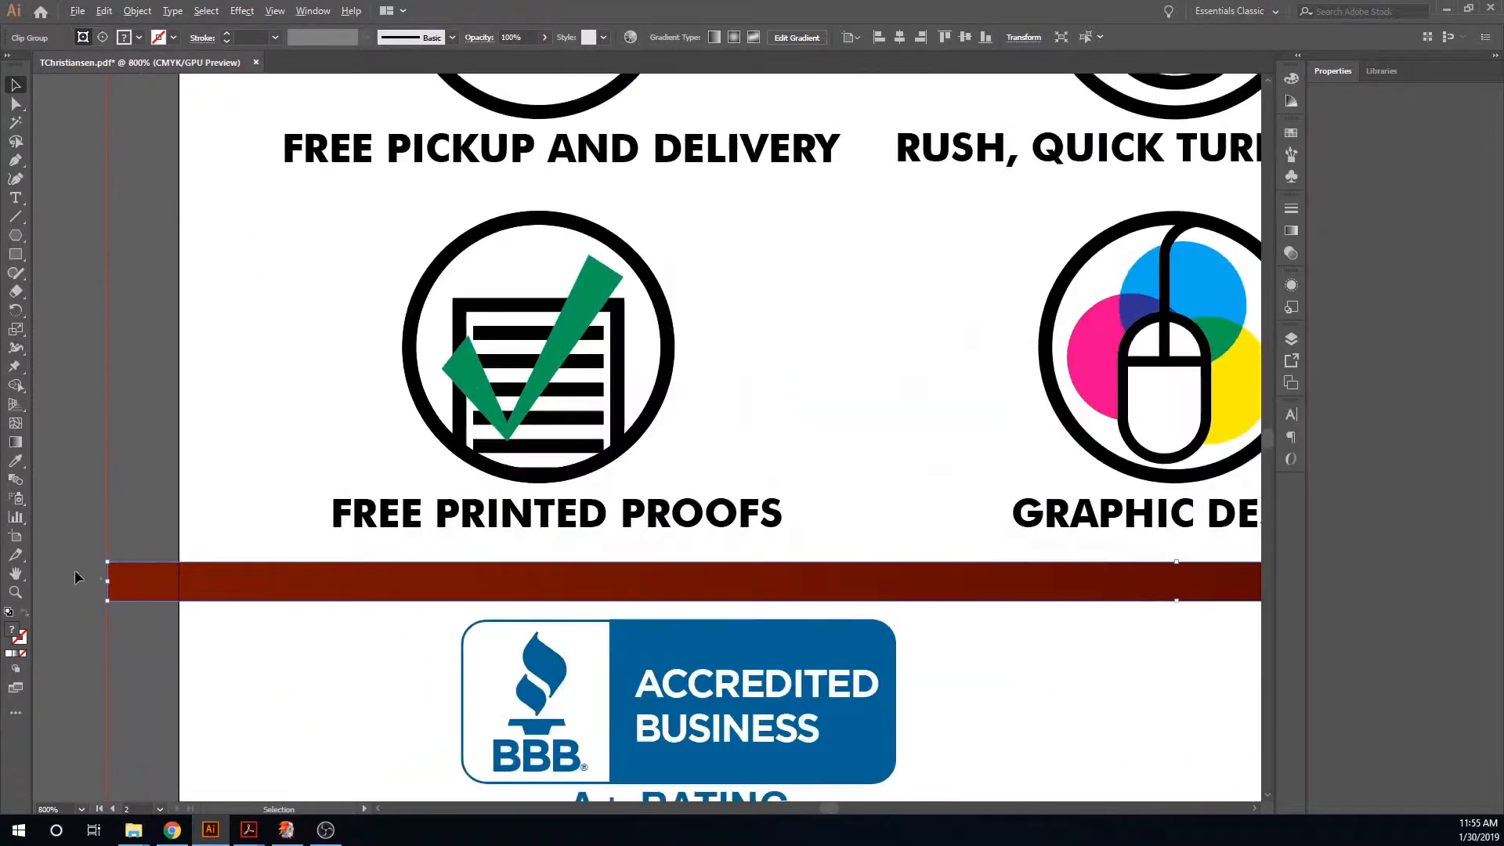
pyautogui.scroll(-4, 138, 577)
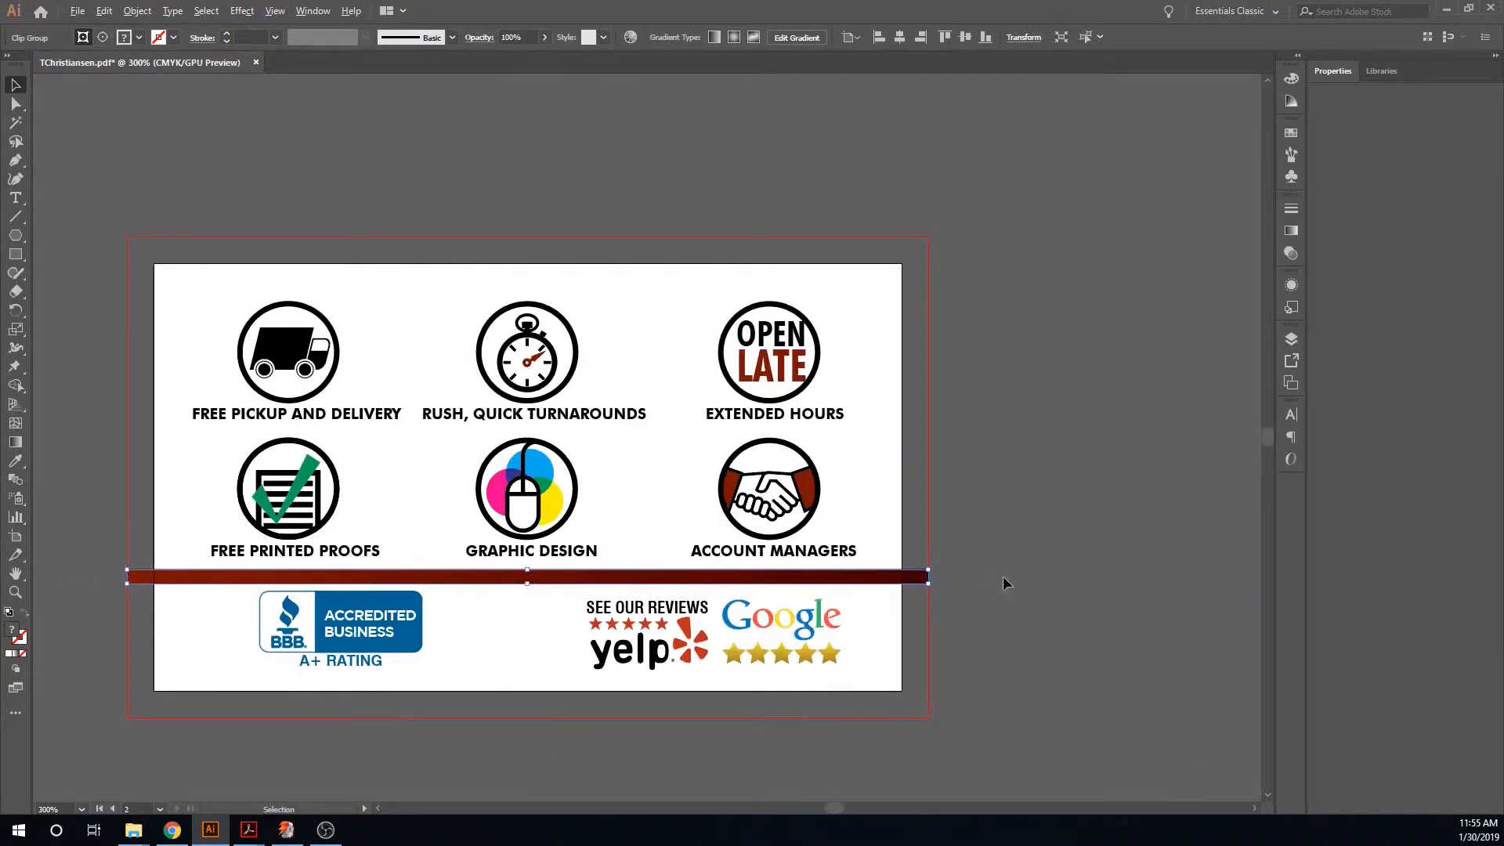
pyautogui.scroll(2, 920, 564)
pyautogui.scroll(-6, 918, 561)
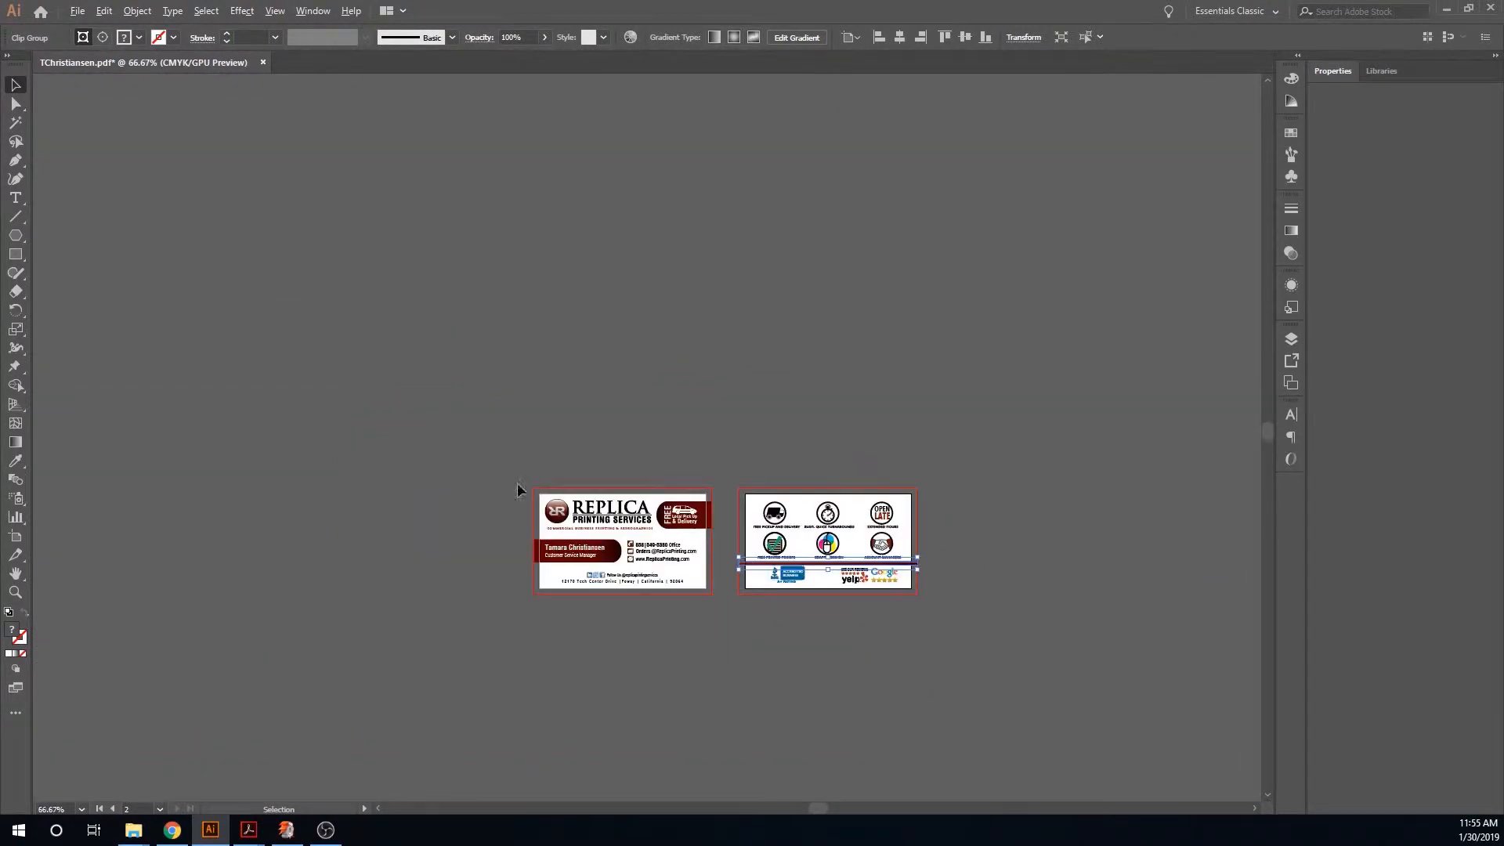
pyautogui.scroll(5, 642, 508)
pyautogui.scroll(-3, 791, 551)
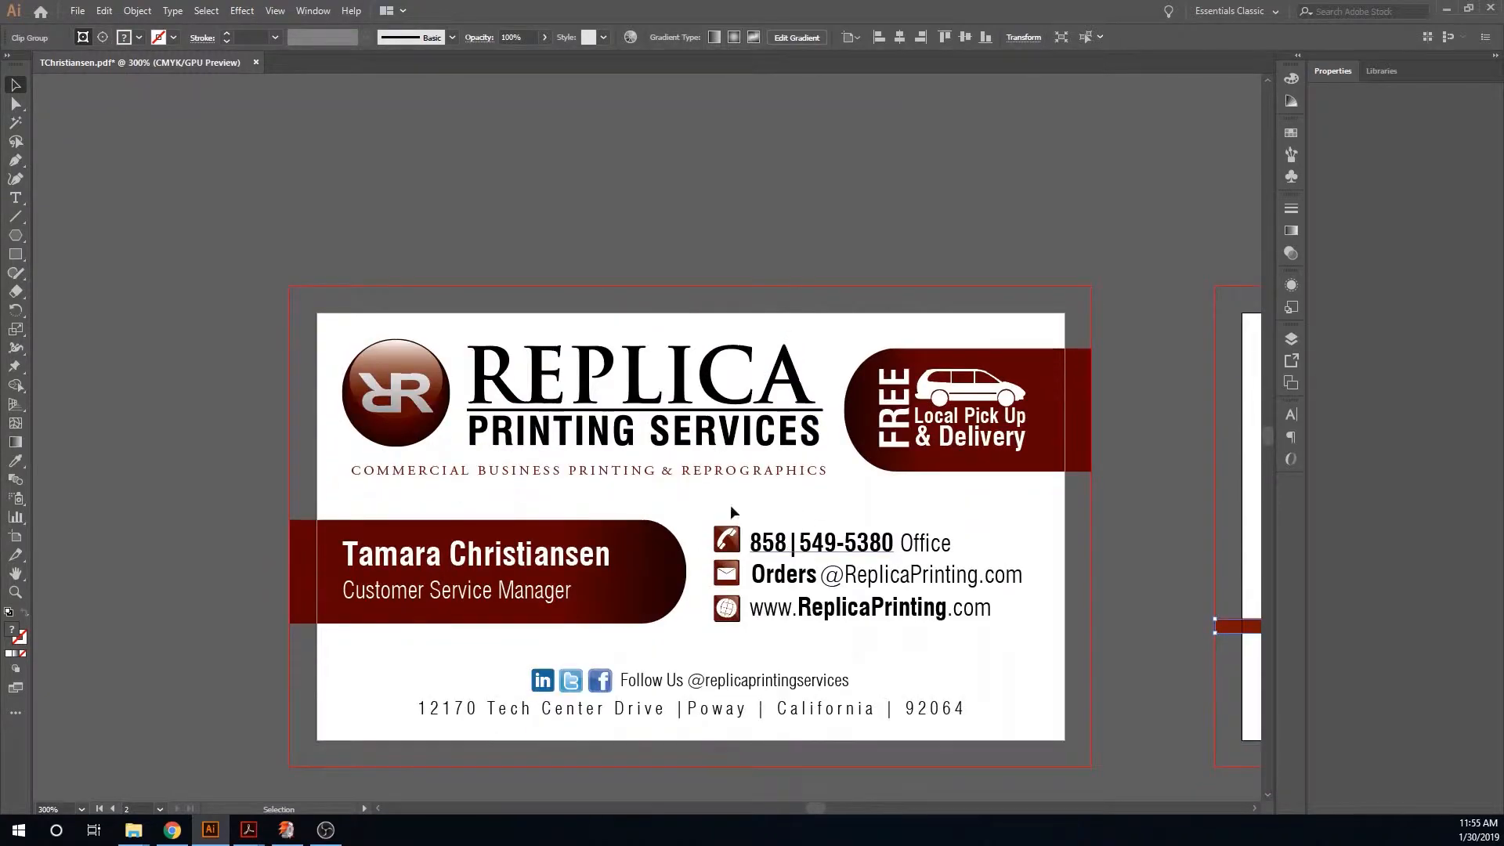
# - Save the document as Adobe PDF under the name TChristiansen, replacing the existing file
pyautogui.click(78, 16)
pyautogui.click(130, 161)
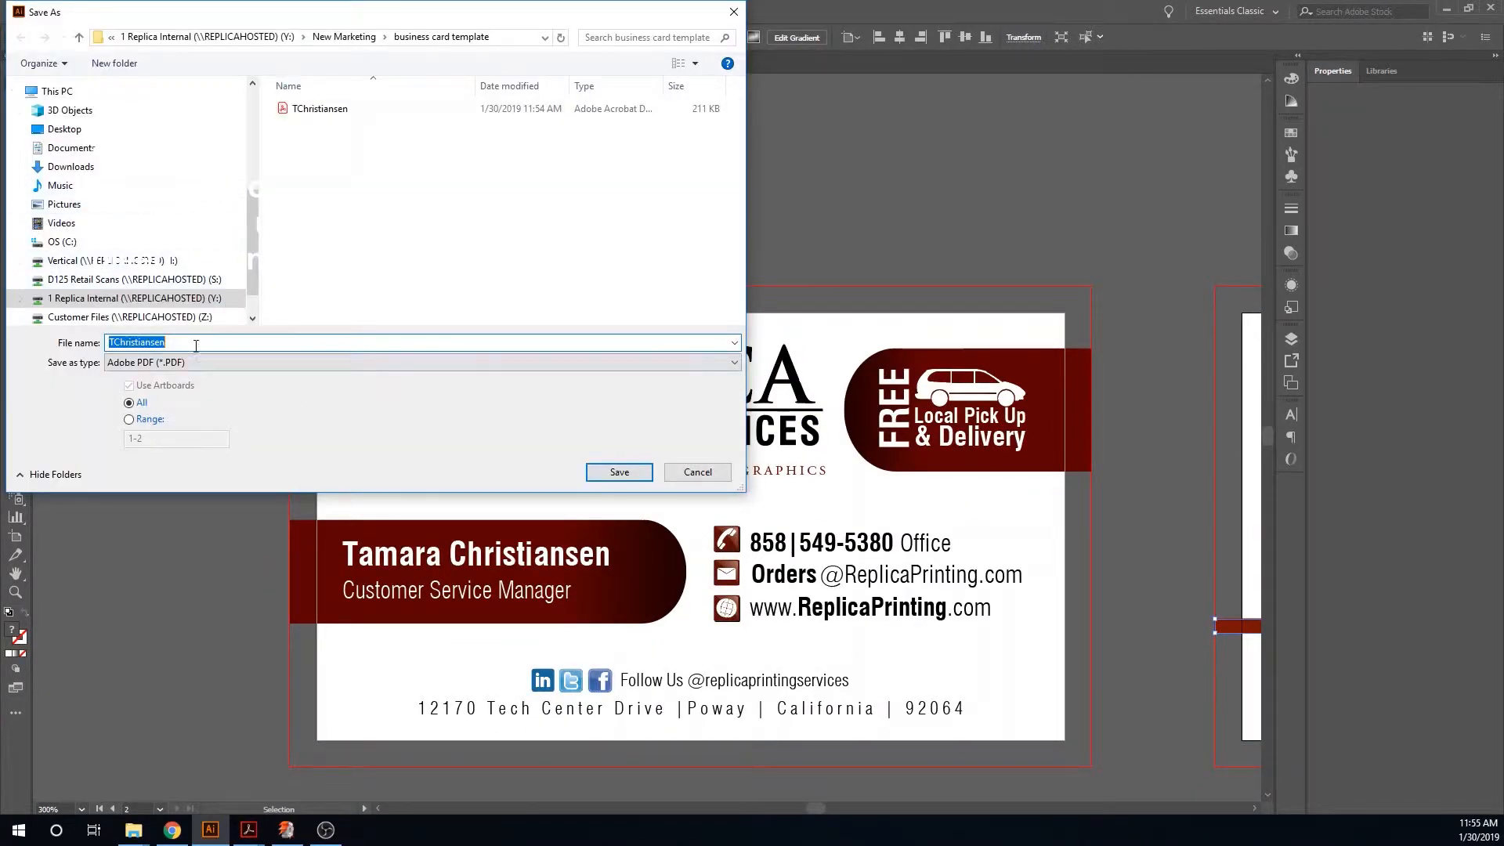
pyautogui.click(228, 362)
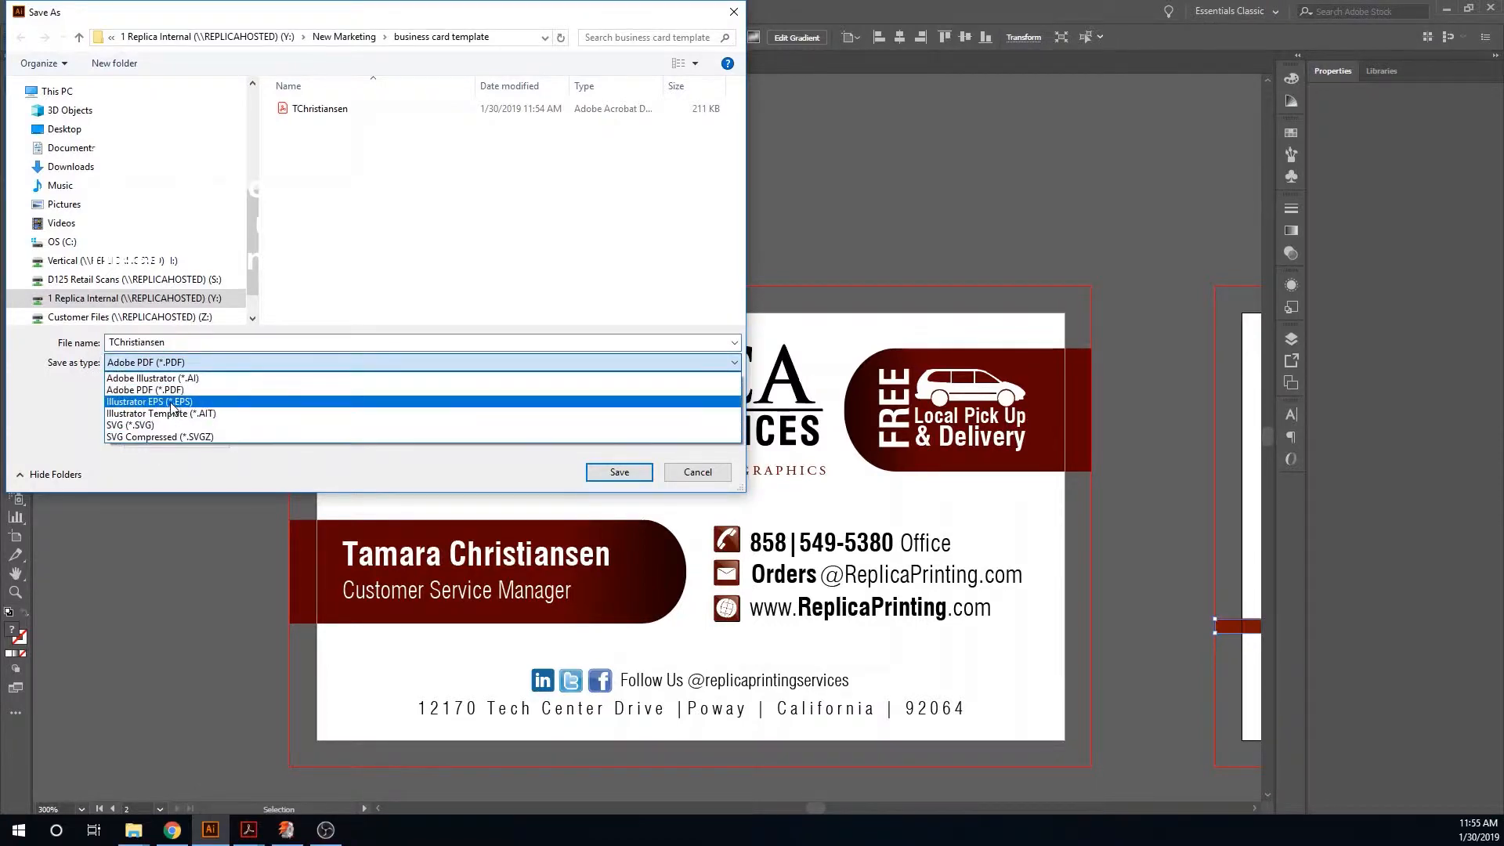
pyautogui.click(171, 390)
pyautogui.click(636, 475)
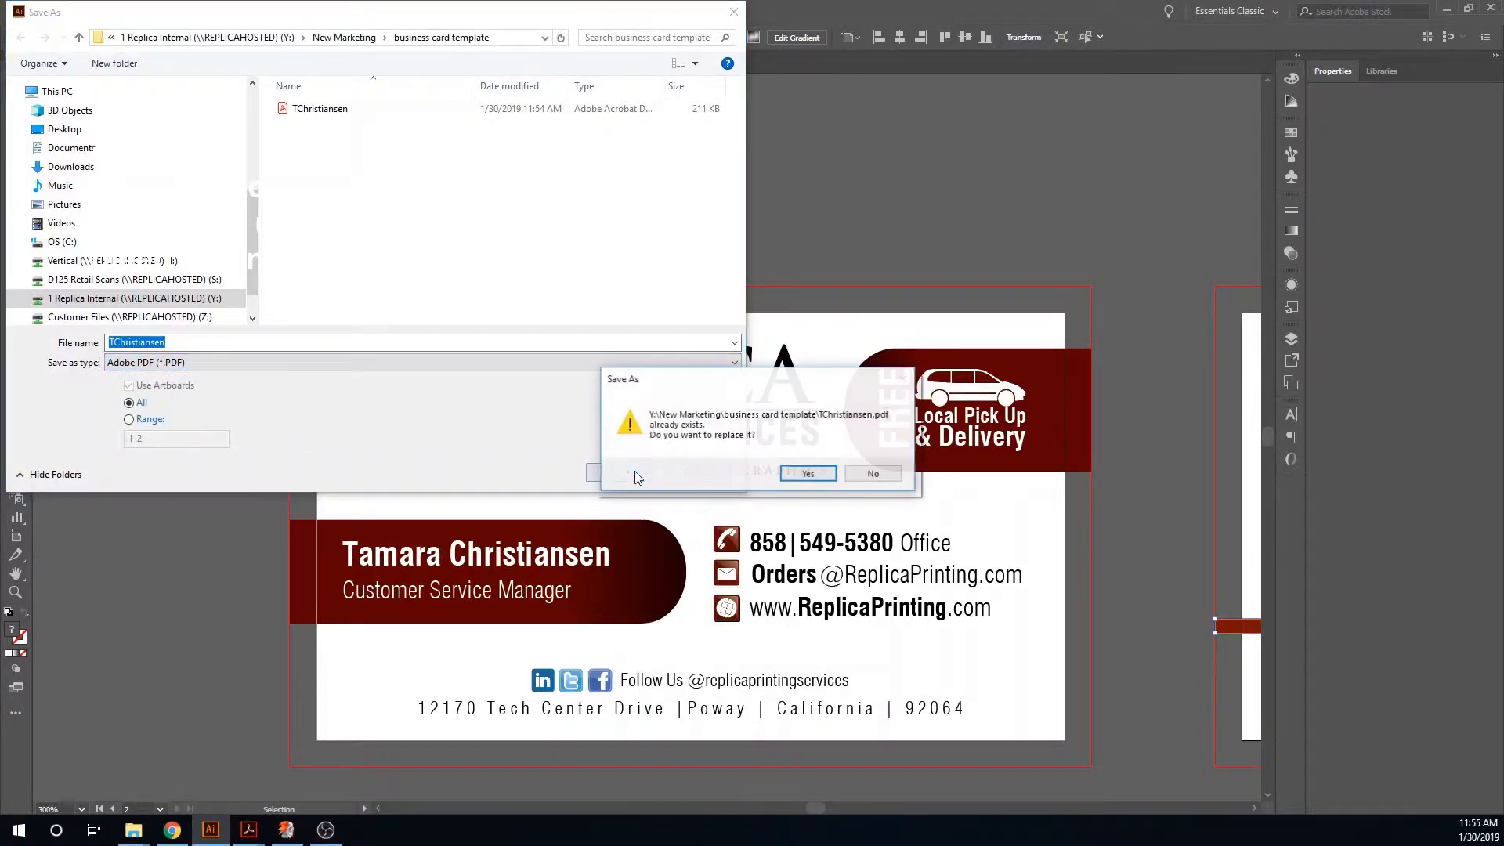
pyautogui.click(807, 472)
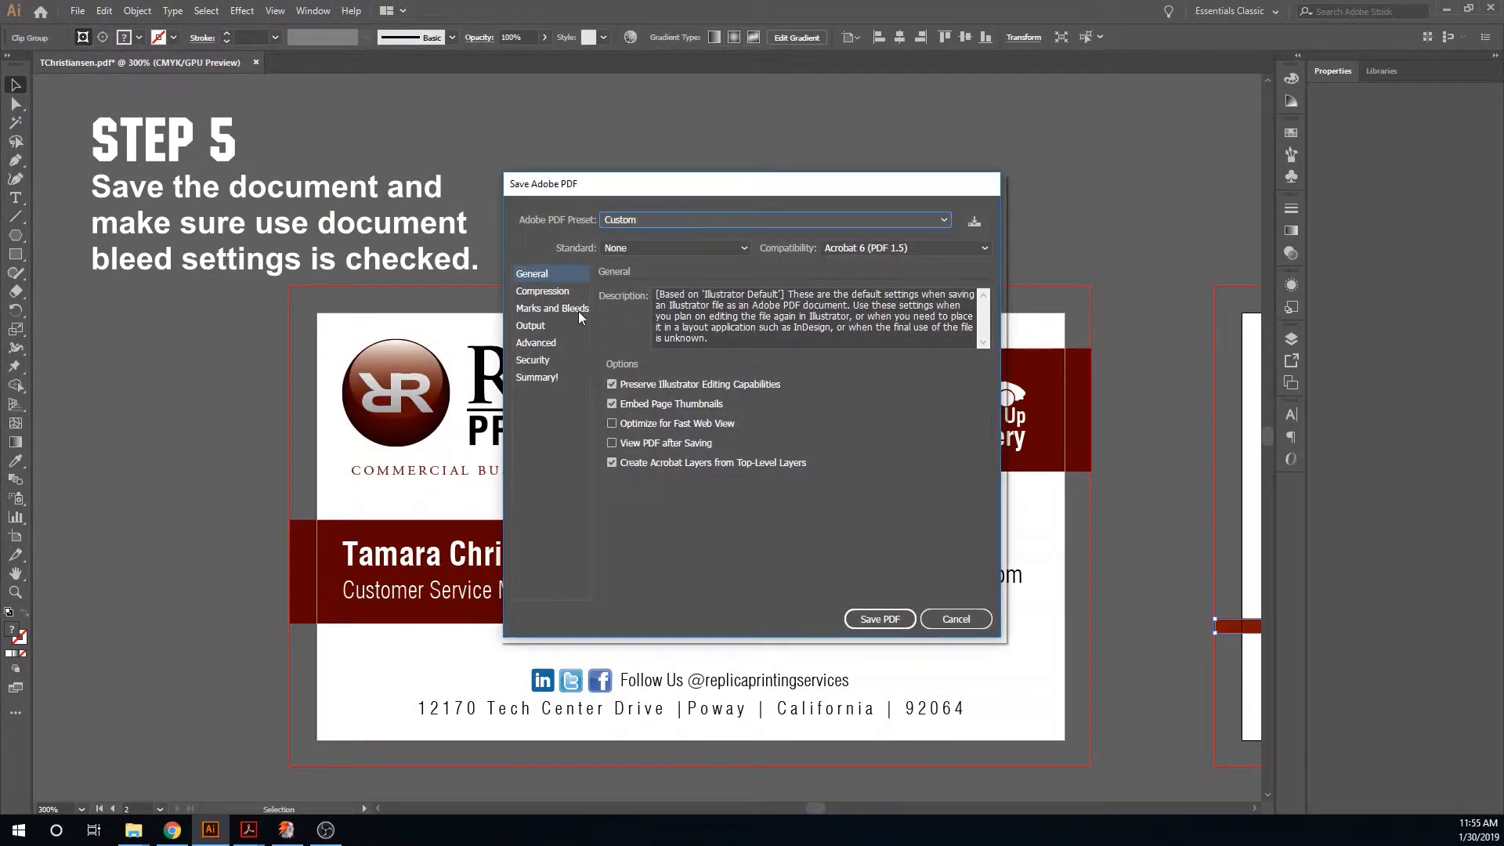
# - Save the PDF with Use Document Bleed Settings enabled under Marks and Bleeds
pyautogui.click(578, 311)
pyautogui.click(614, 439)
pyautogui.click(612, 442)
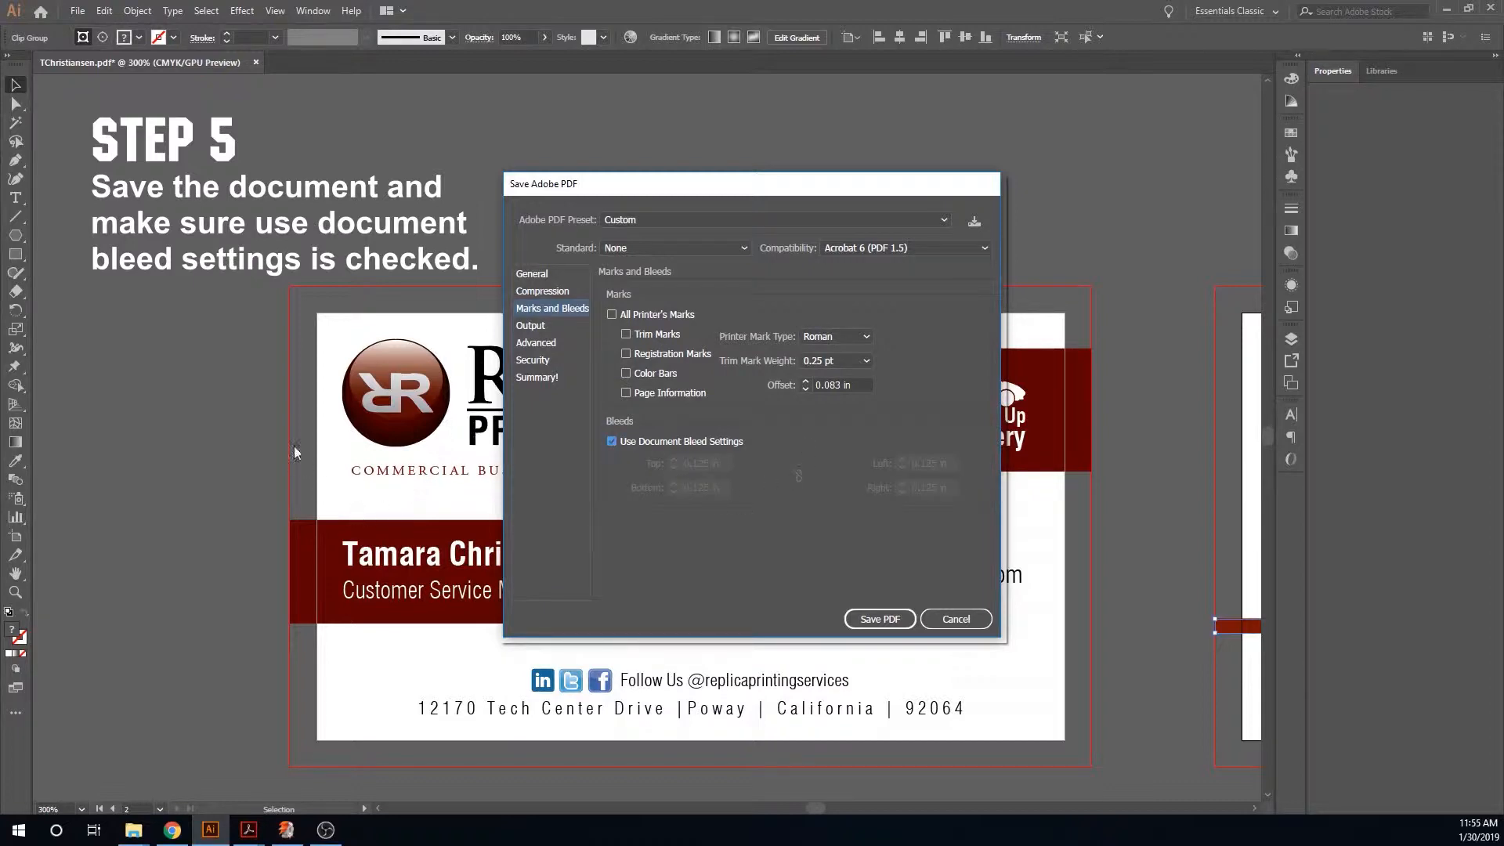
pyautogui.click(881, 621)
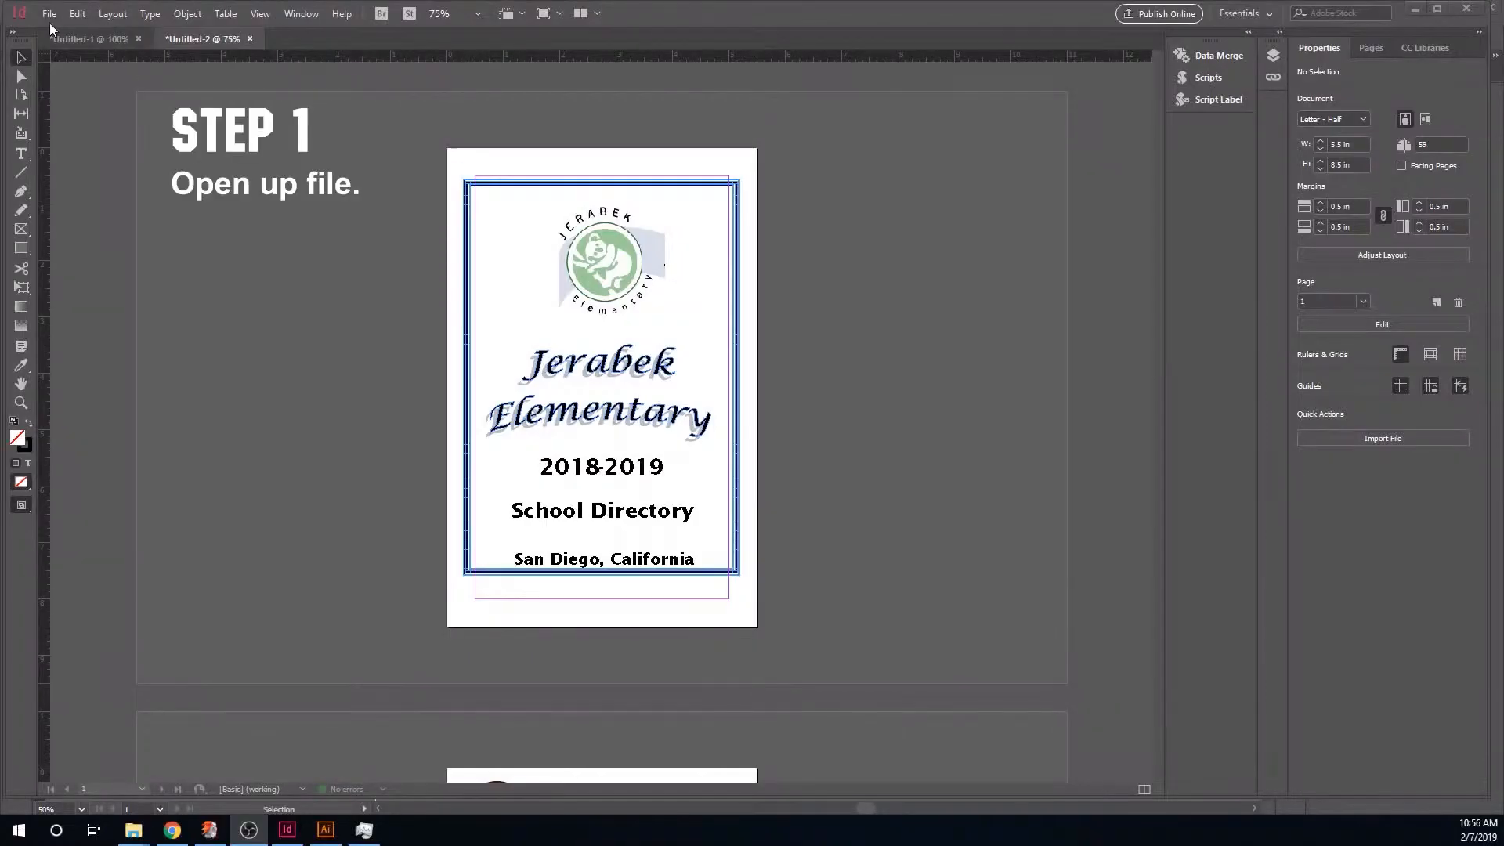
# - In InDesign, set the document bleed to 0.125 in for top, bottom, left and right
pyautogui.click(48, 14)
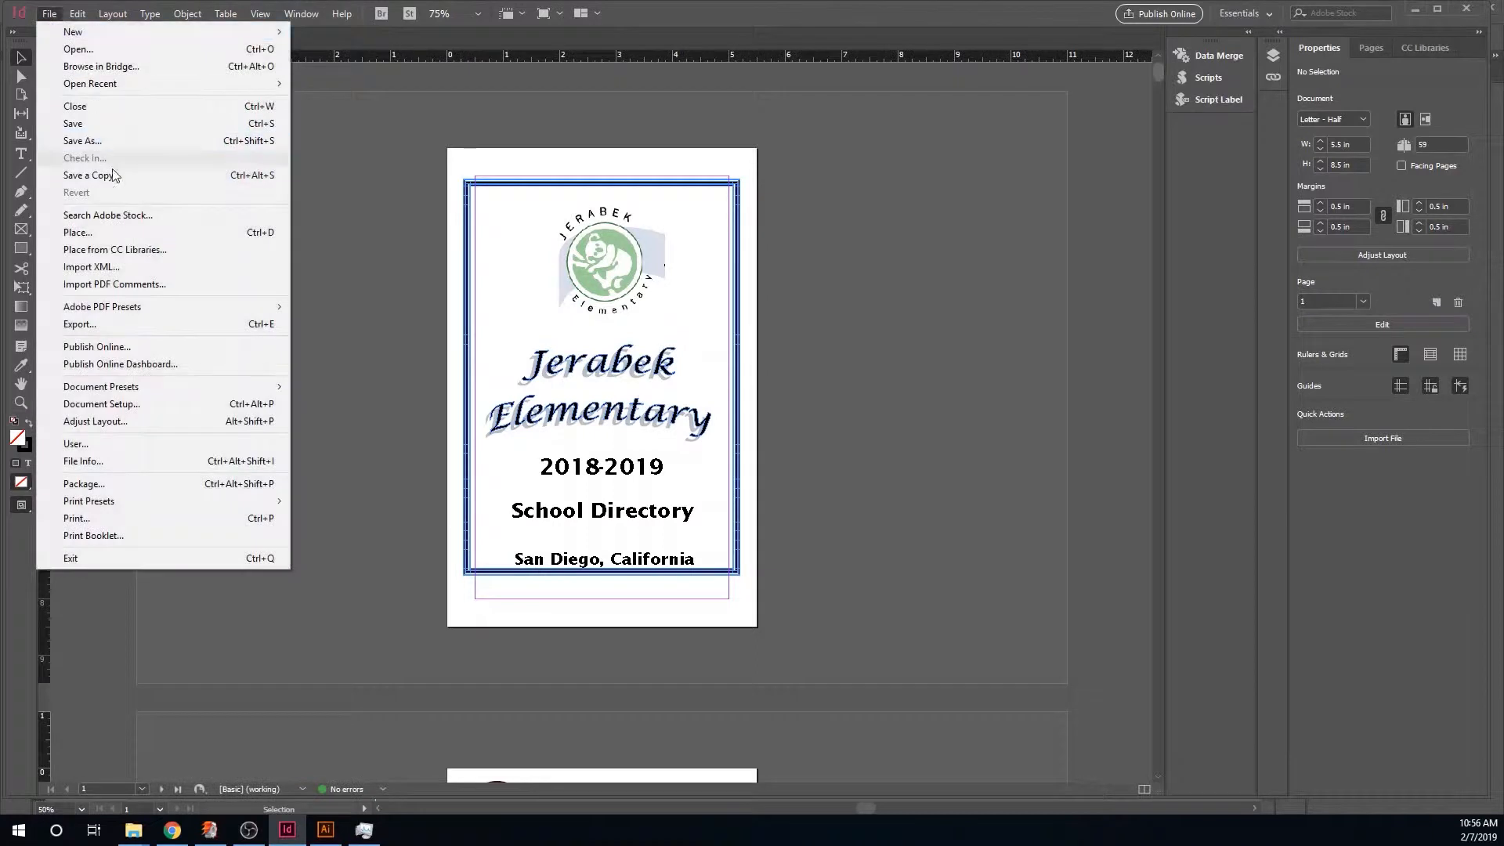
pyautogui.click(120, 405)
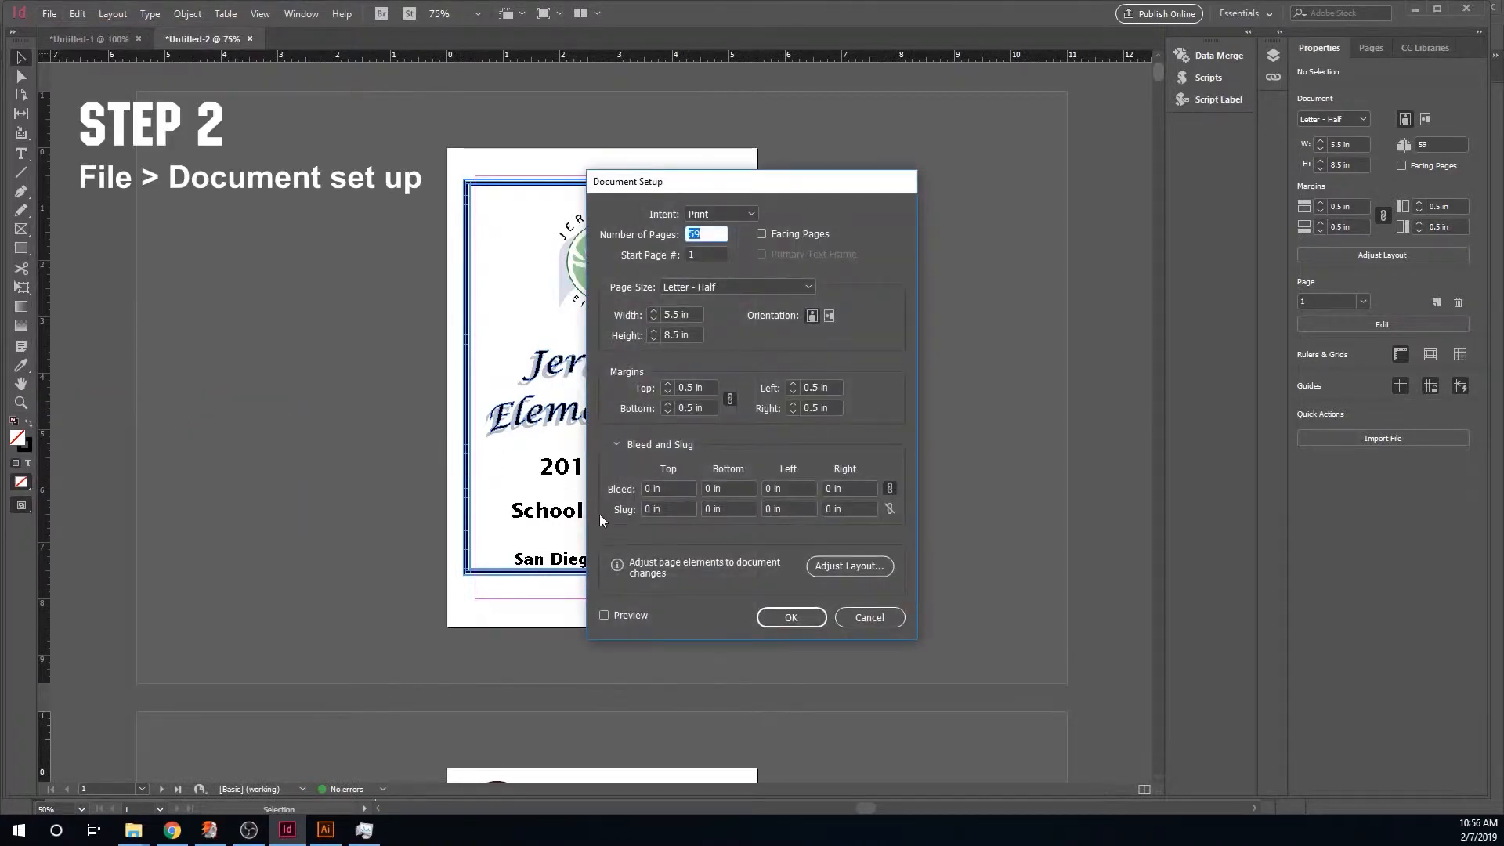
pyautogui.click(653, 489)
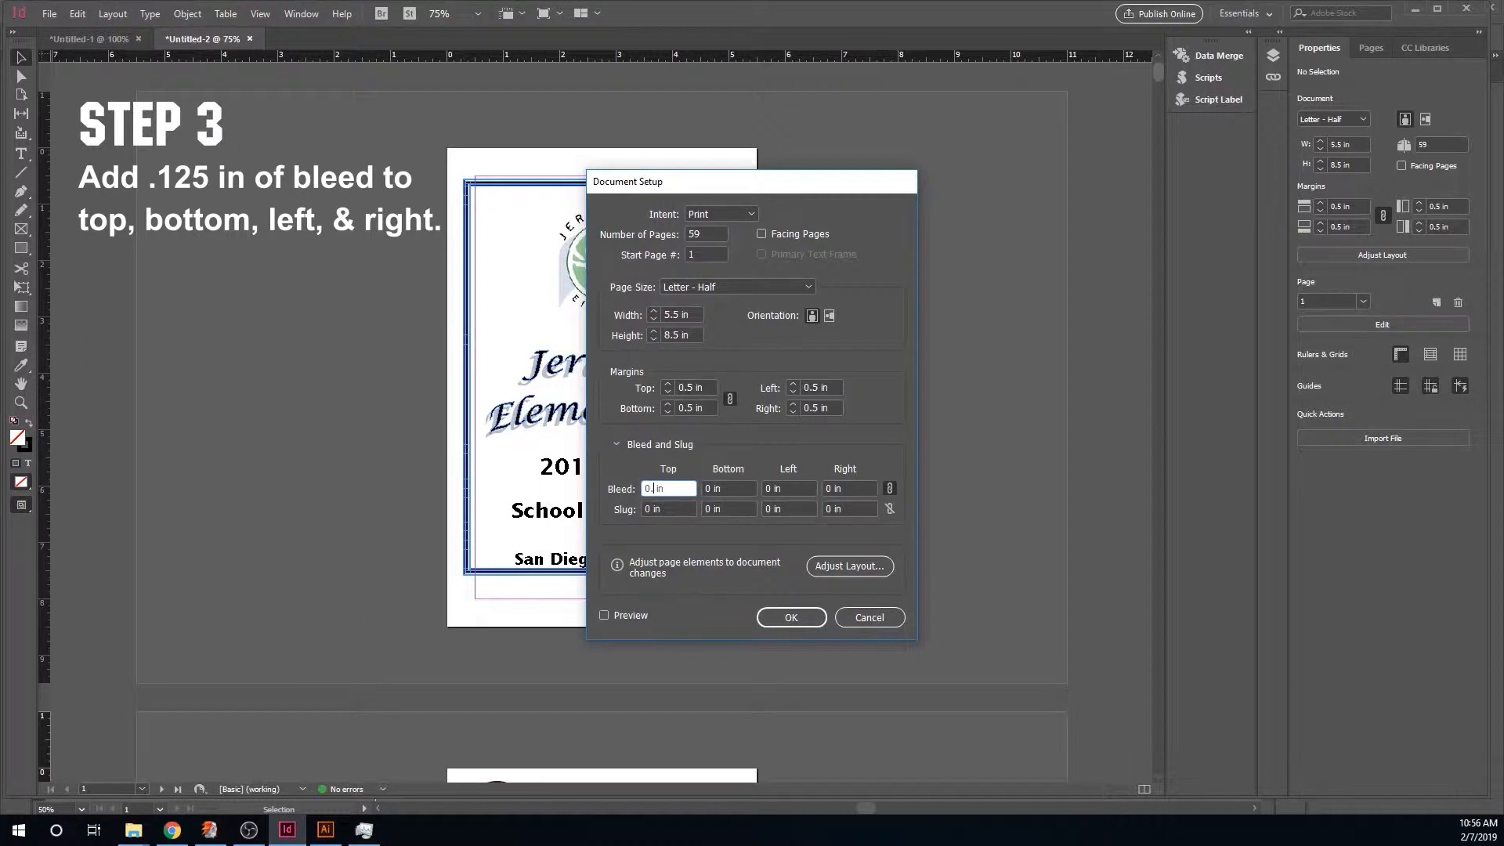
pyautogui.write('.125')
pyautogui.click(724, 488)
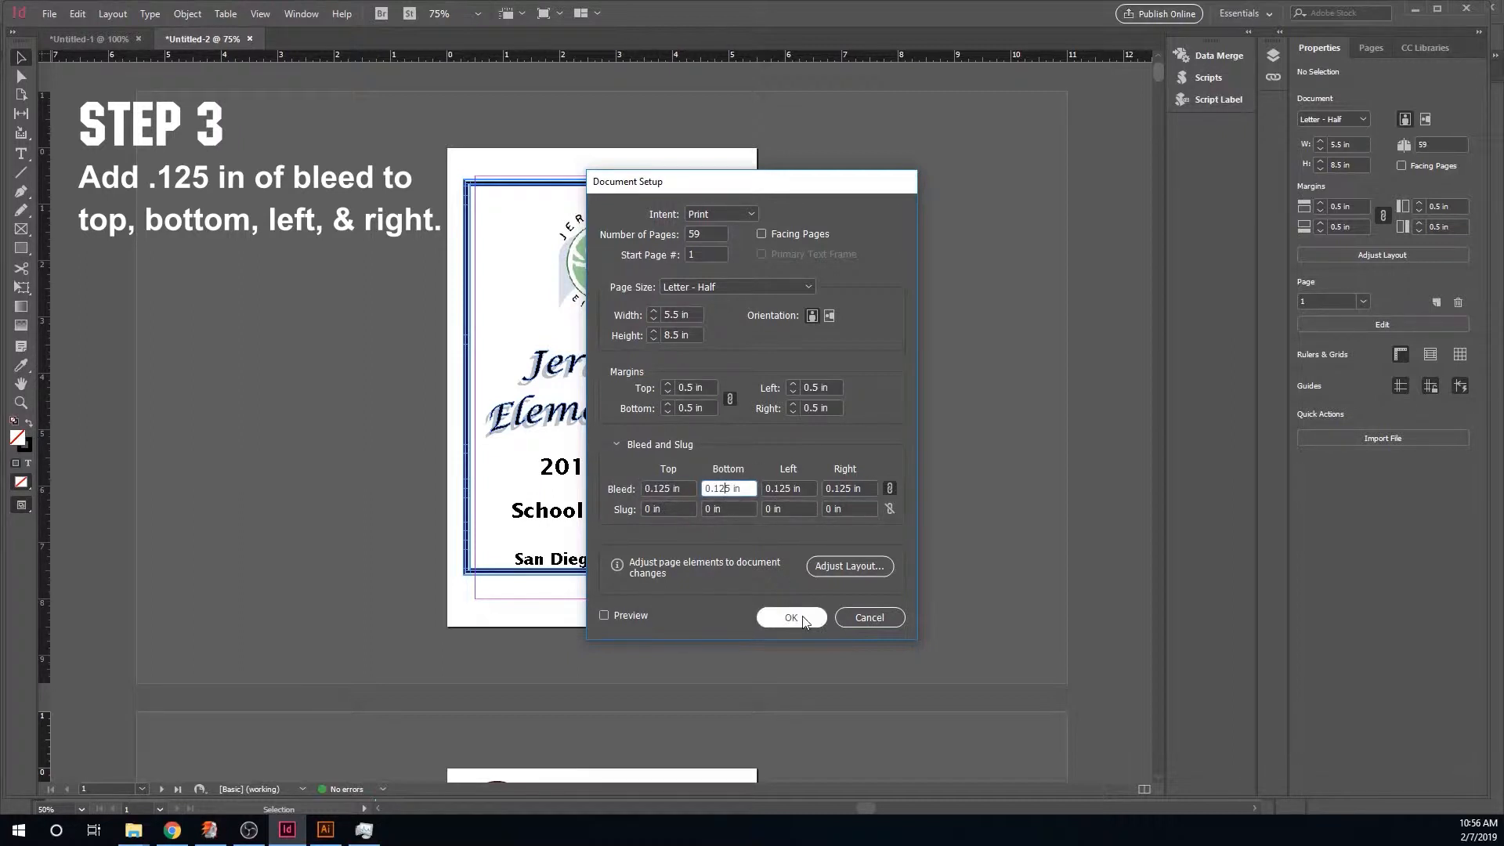
pyautogui.click(792, 618)
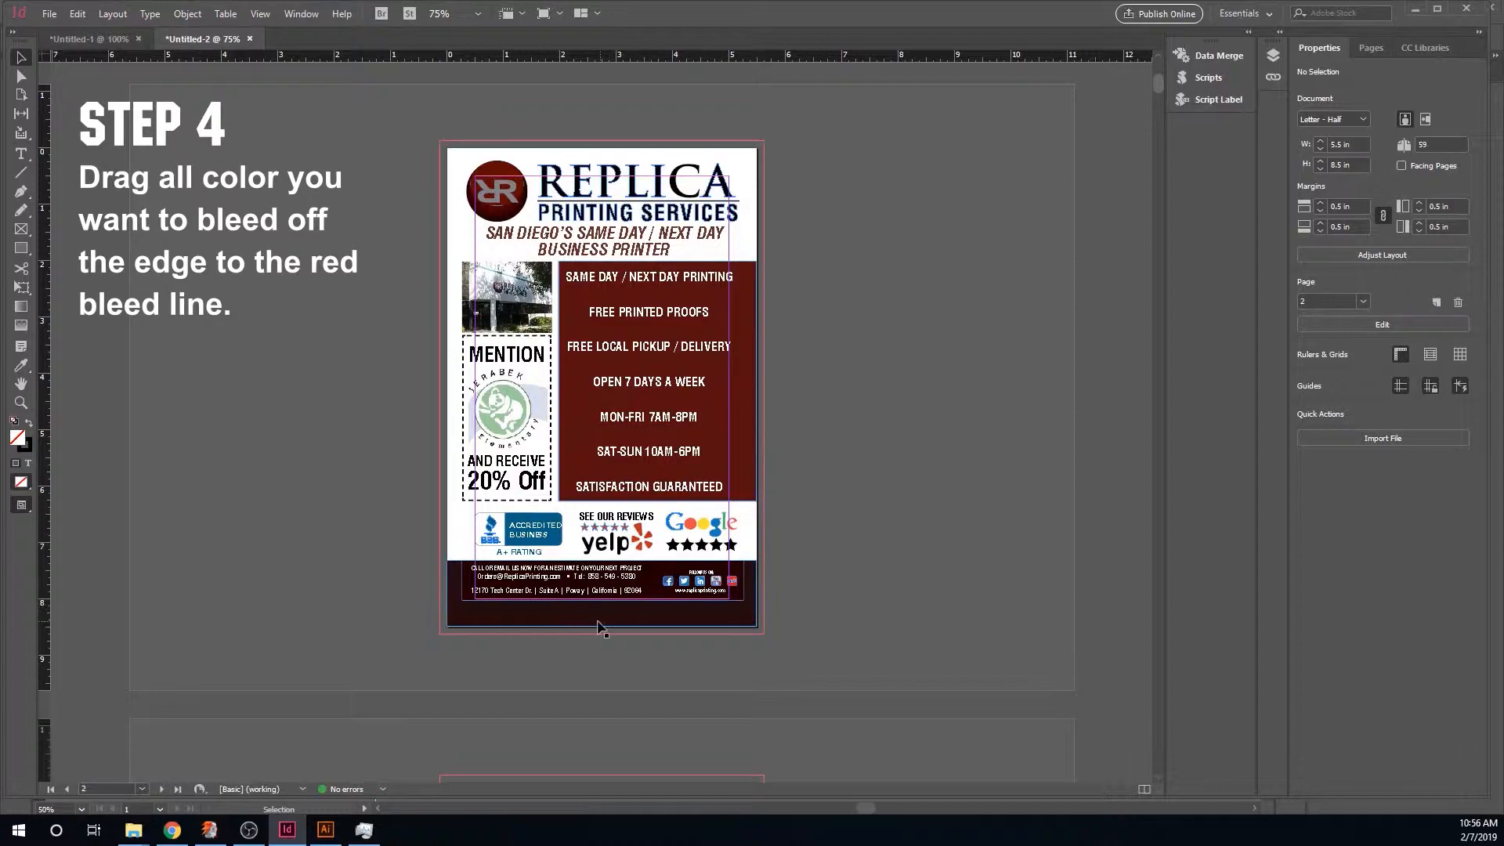
# - Scroll through the directory pages to find colored elements that need to reach the bleed
pyautogui.scroll(-15, 665, 622)
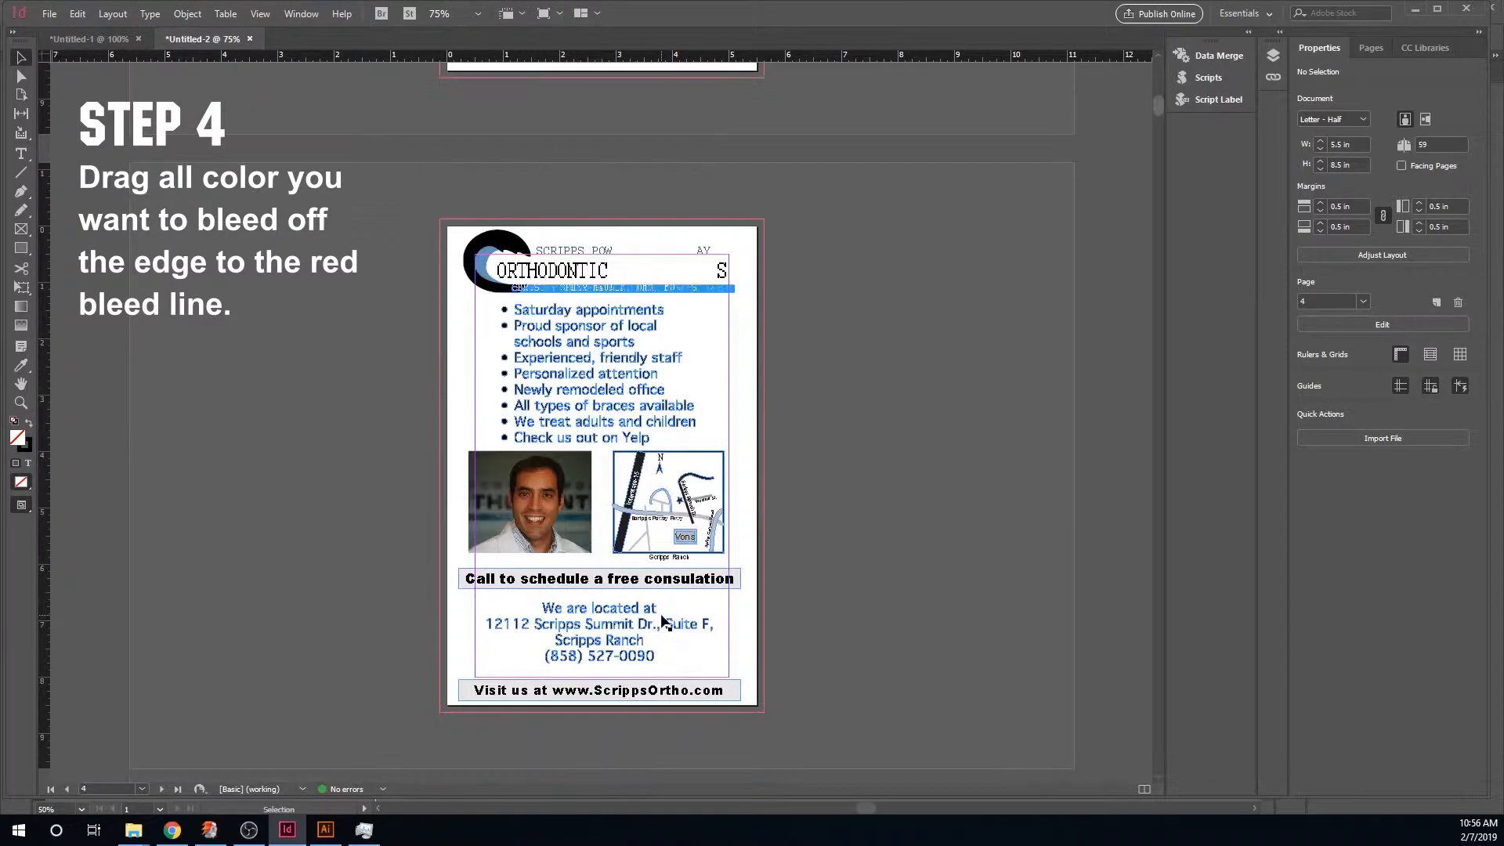
pyautogui.scroll(-15, 663, 621)
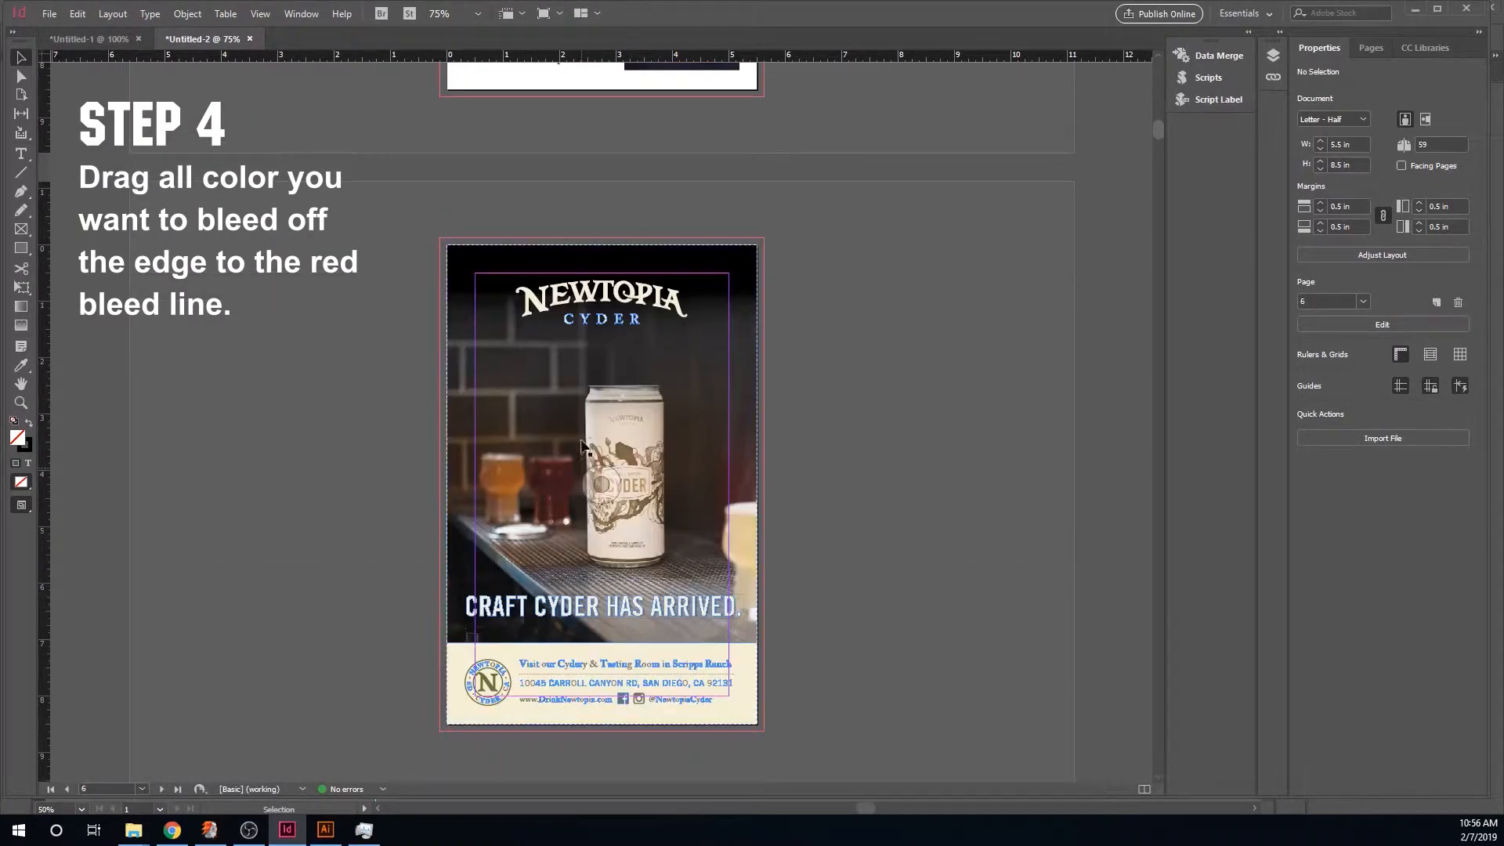
pyautogui.scroll(-7, 501, 713)
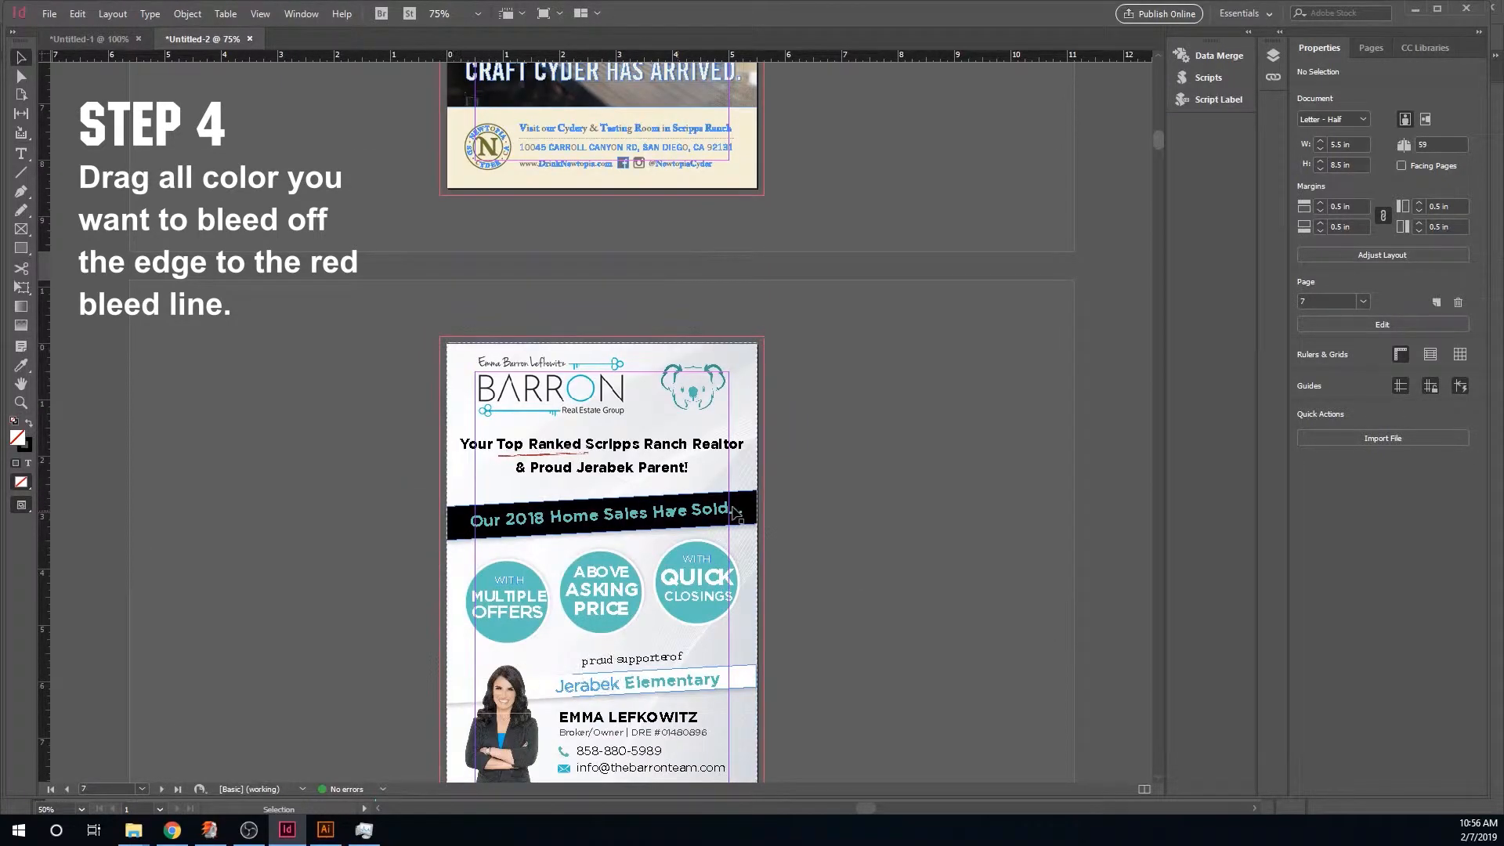
pyautogui.scroll(-3, 660, 632)
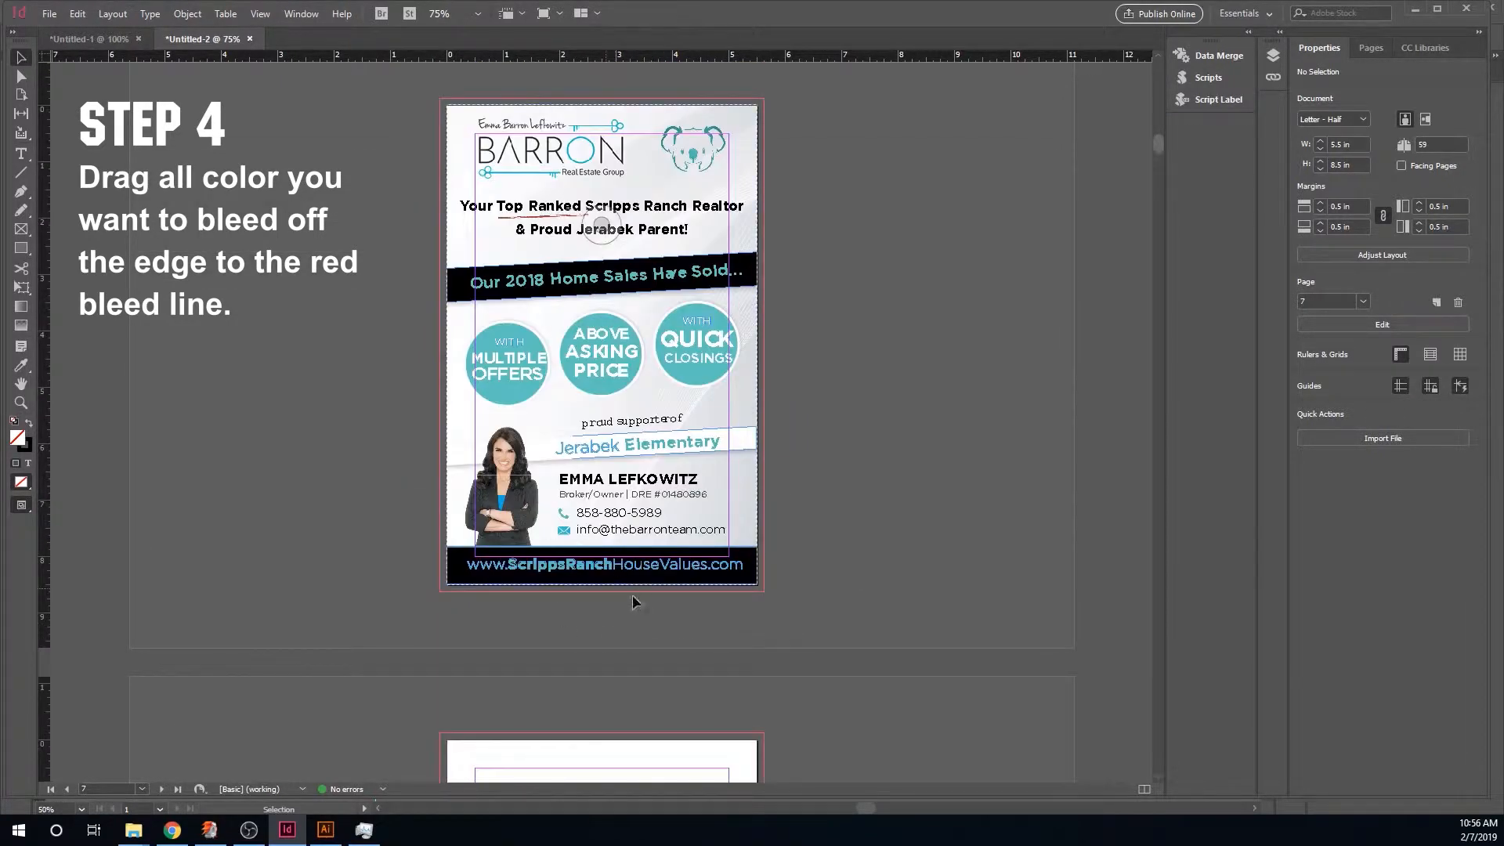
pyautogui.scroll(20, 566, 533)
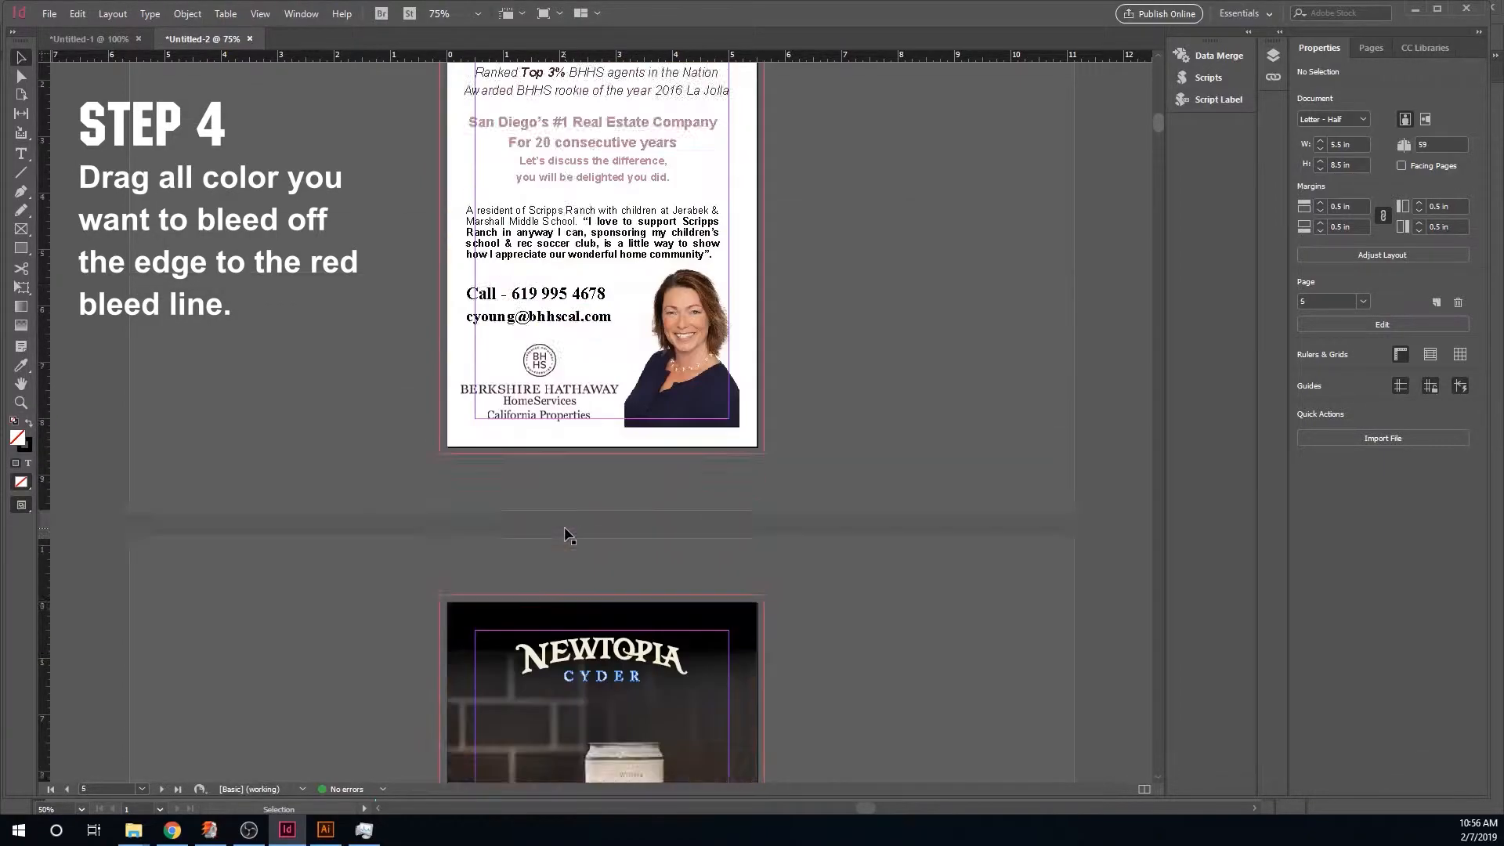
pyautogui.scroll(20, 566, 533)
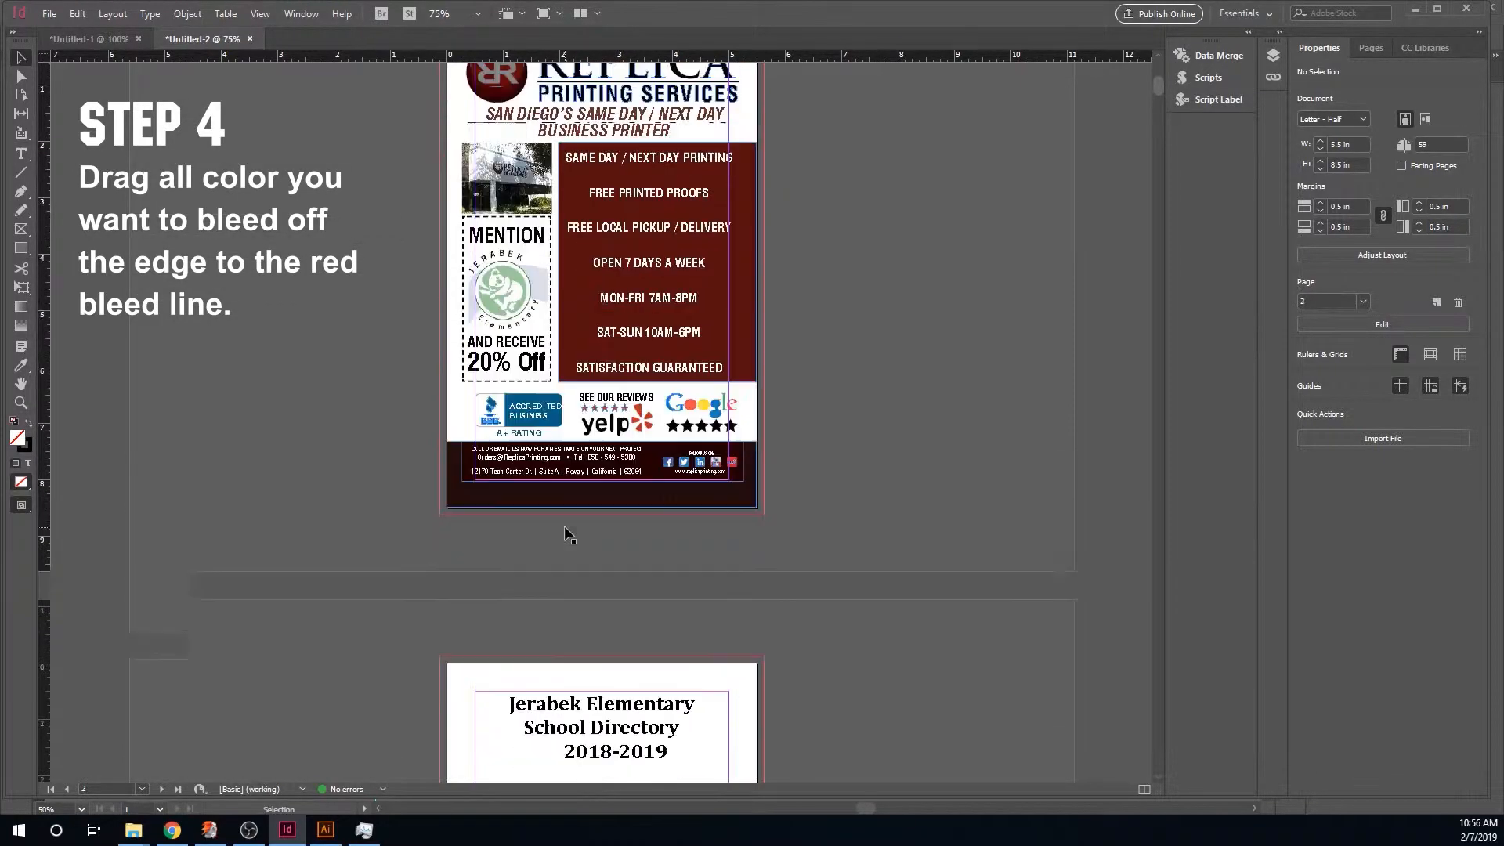
# - Stretch the dark red services panel on the Replica ad so its right edge reaches the bleed line
pyautogui.click(751, 354)
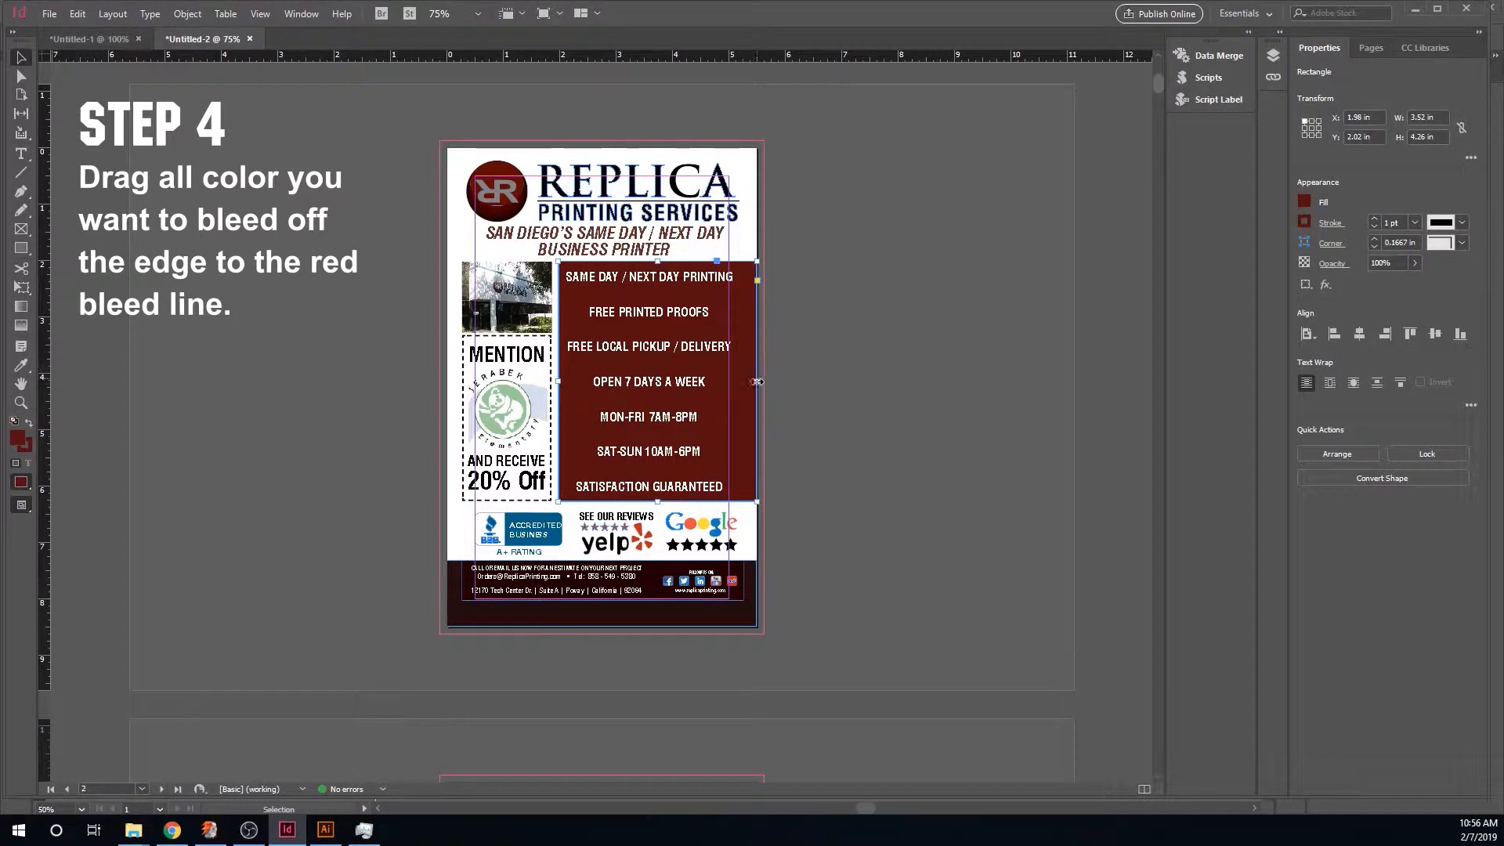
pyautogui.moveTo(760, 383); pyautogui.dragTo(765, 383)
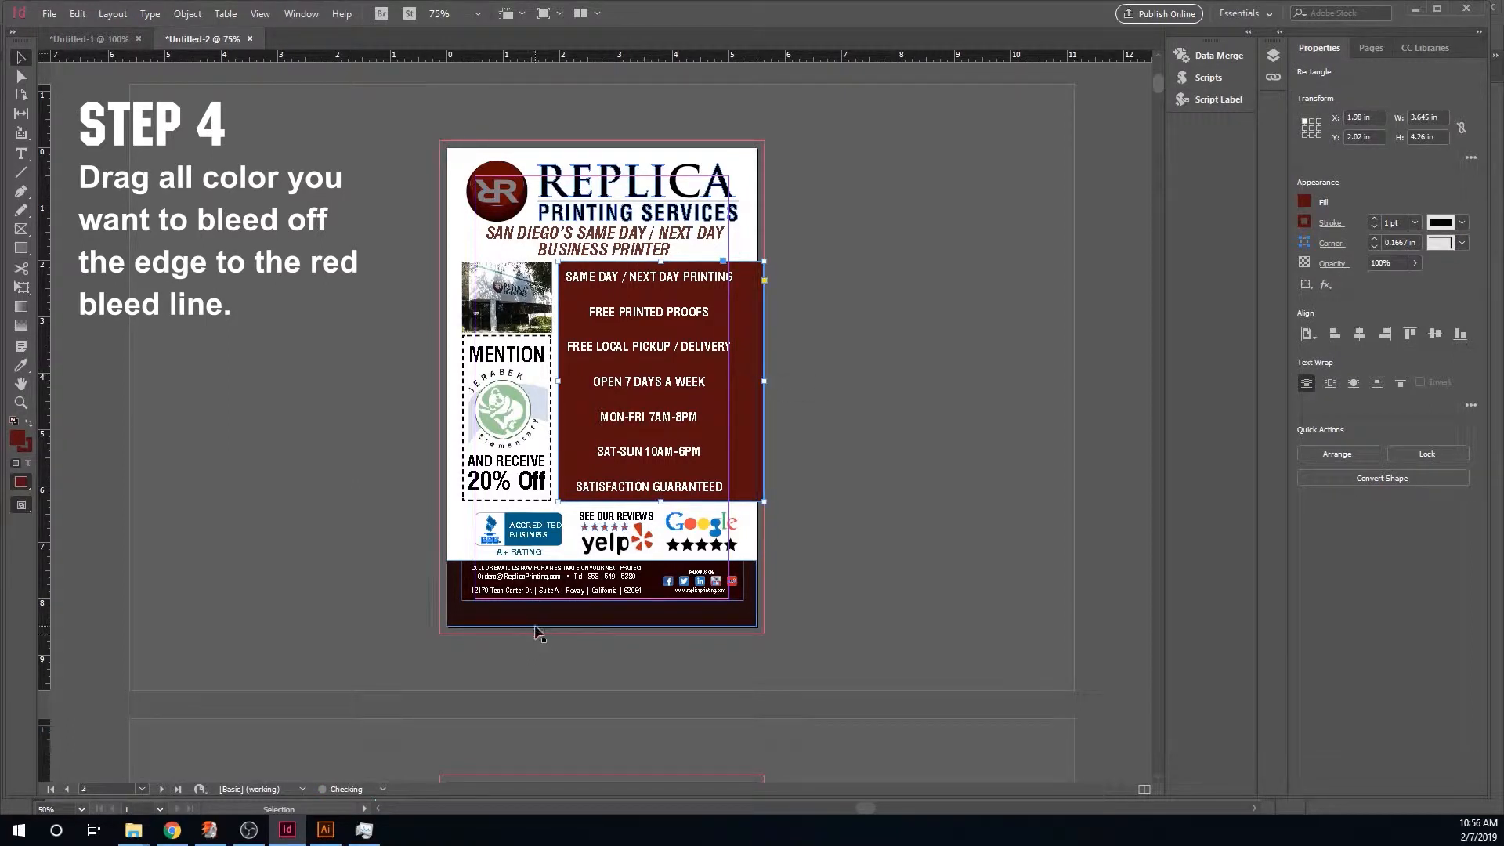
# - Extend the dark footer bar of the Replica ad to the left, bottom and right bleed lines
pyautogui.click(589, 621)
pyautogui.moveTo(444, 624); pyautogui.dragTo(440, 632)
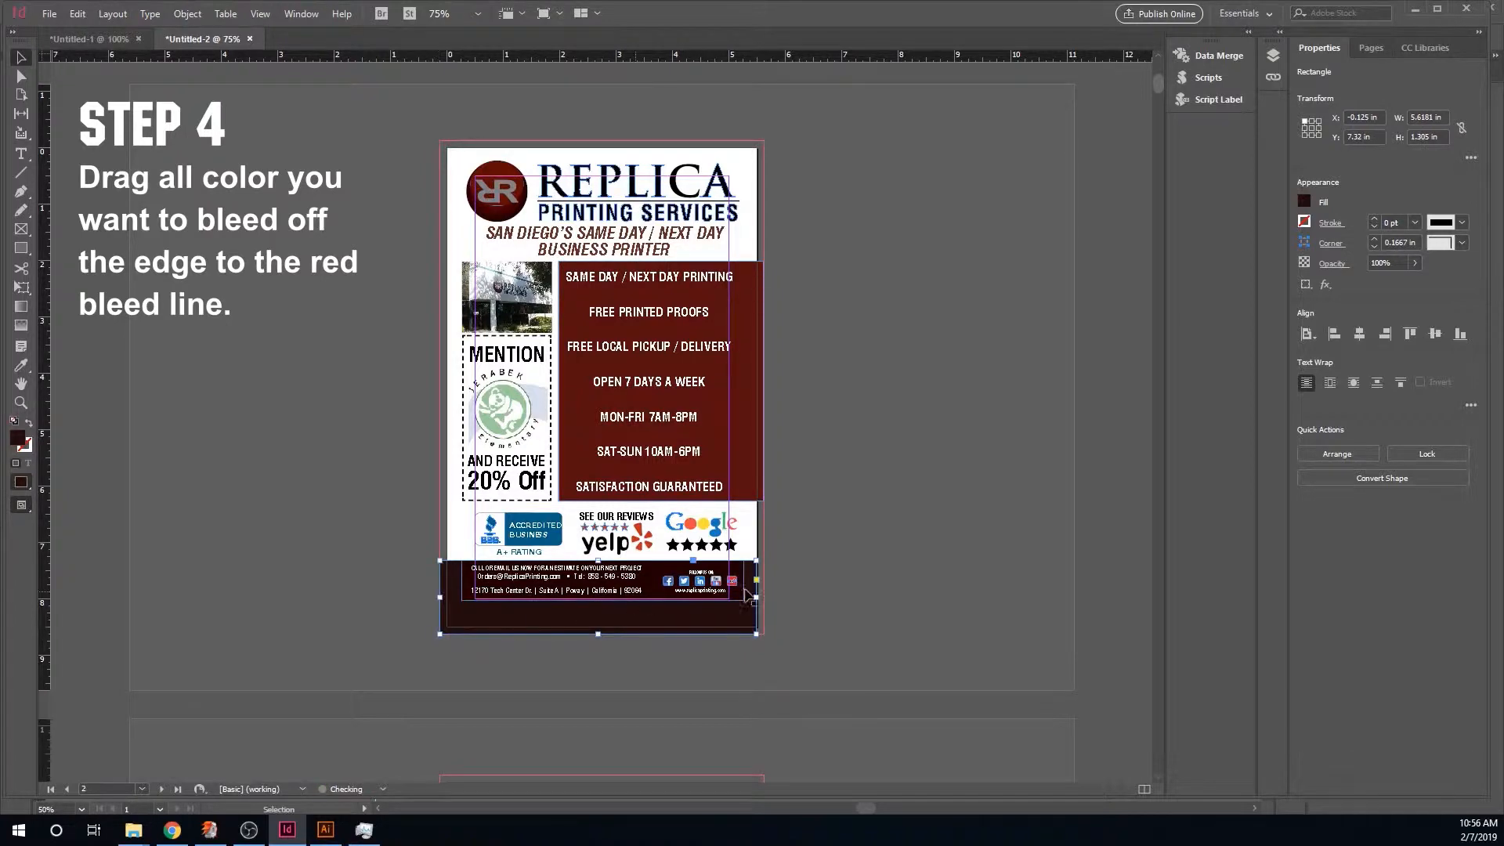
pyautogui.moveTo(756, 597); pyautogui.dragTo(764, 597)
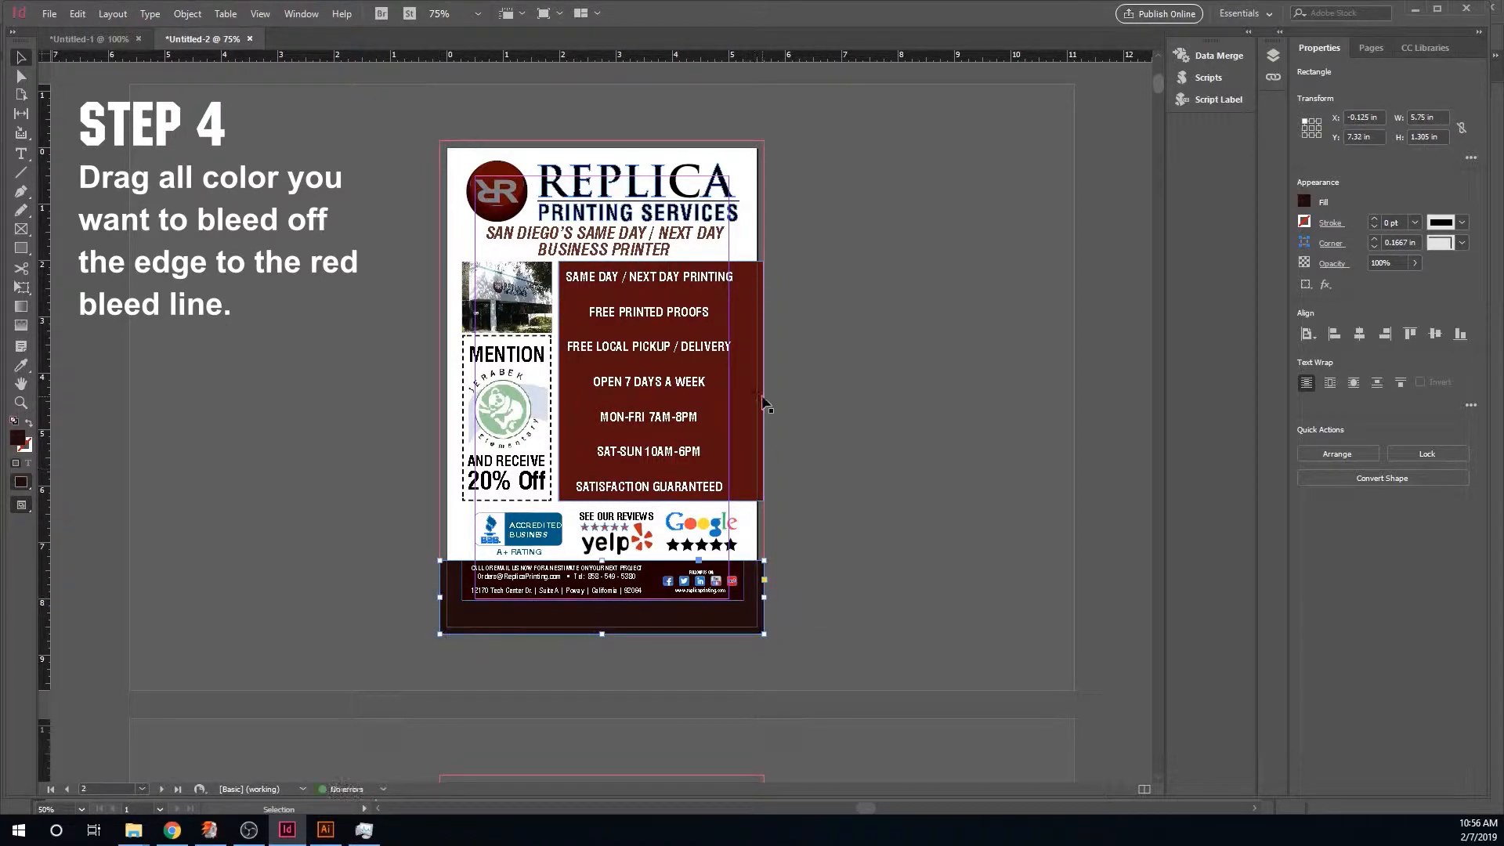
# - Zoom in to inspect the Replica ad's panel and footer edges against the bleed line
pyautogui.scroll(8, 764, 403)
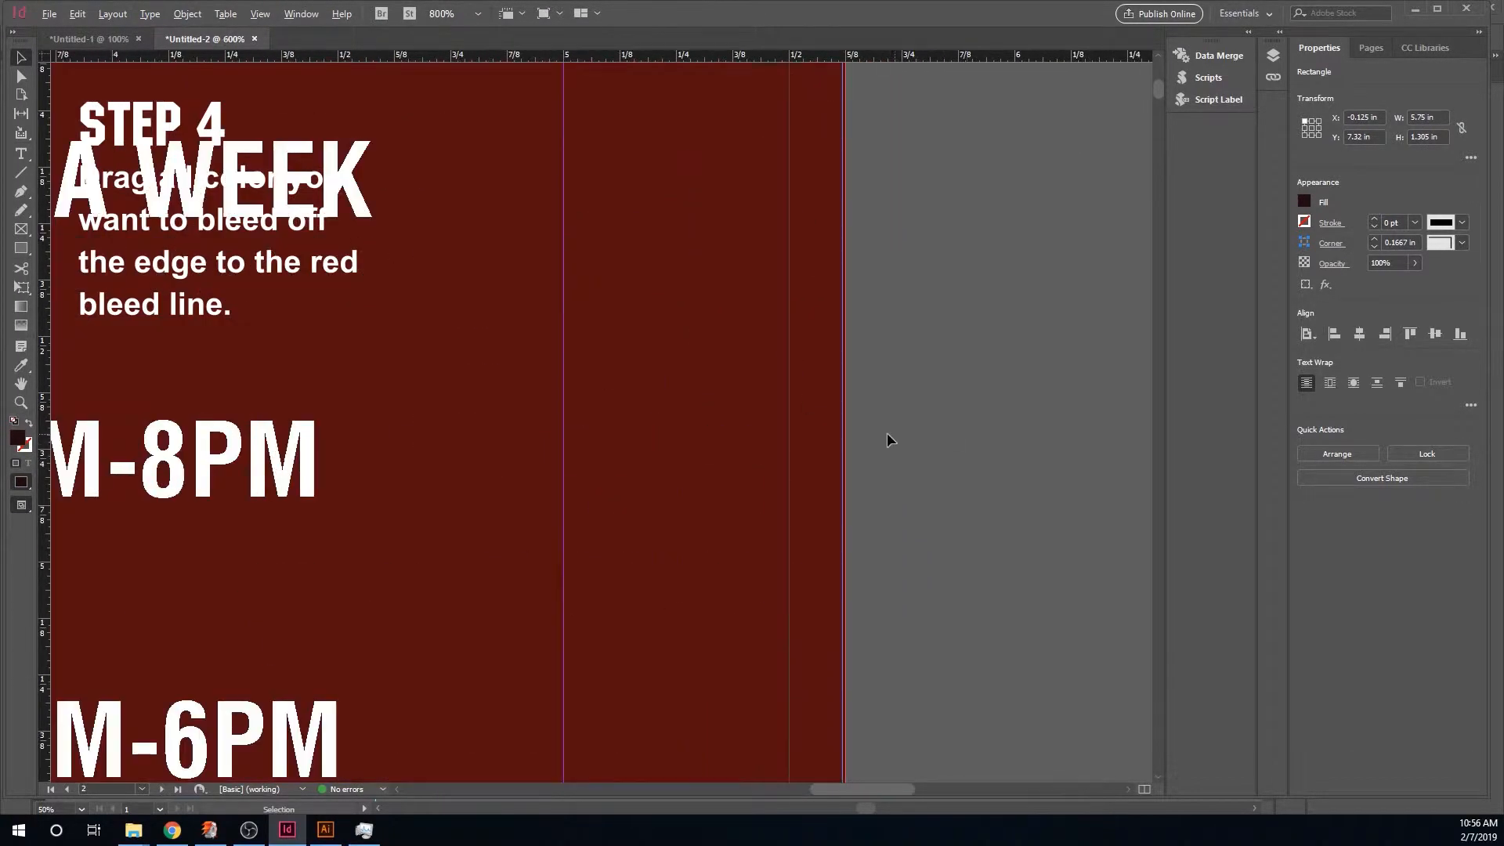
pyautogui.scroll(-7, 879, 430)
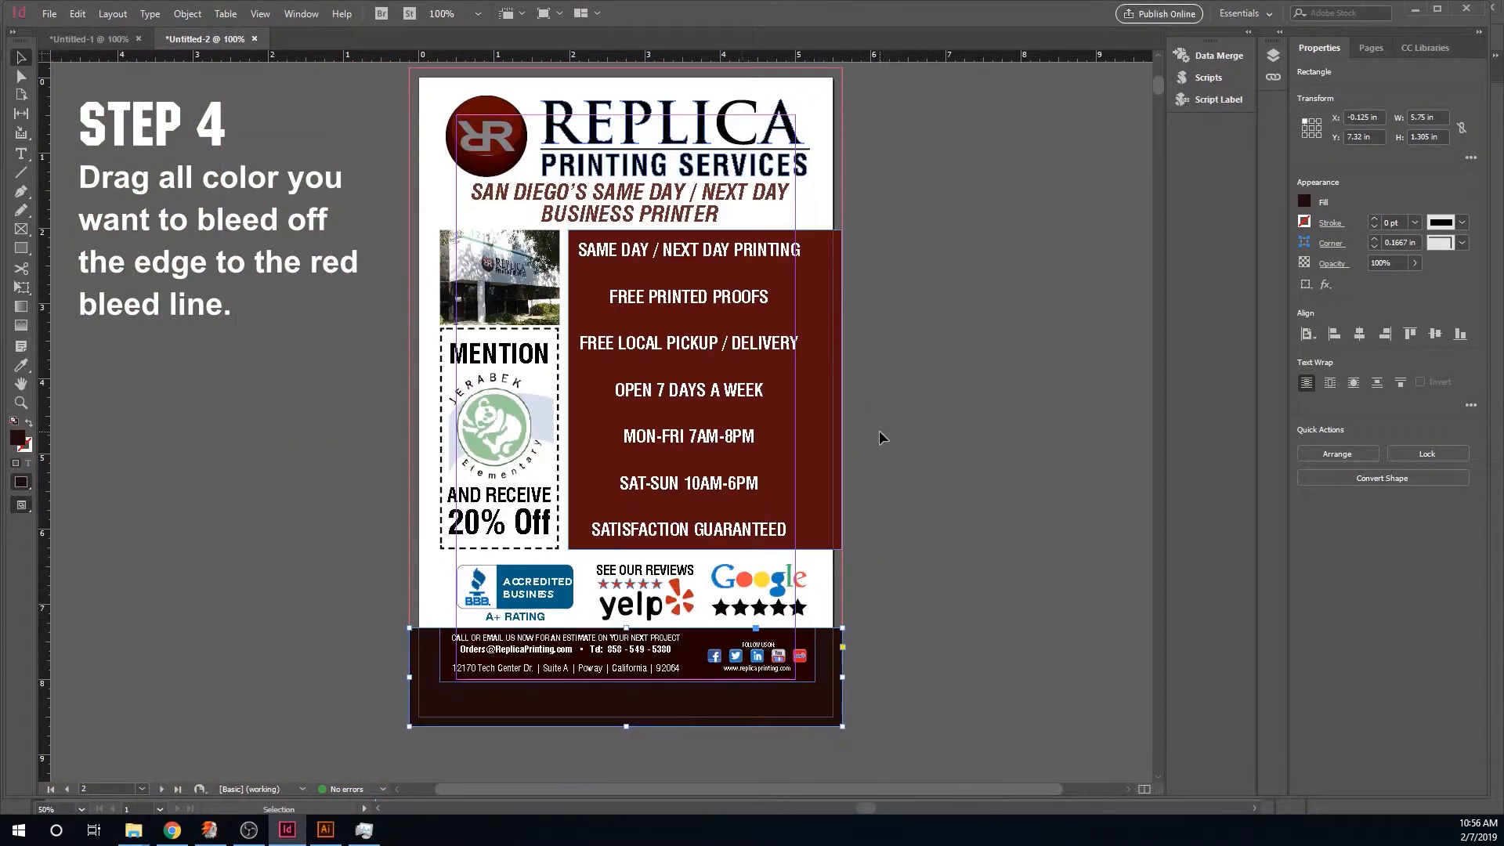
pyautogui.scroll(1, 688, 768)
pyautogui.scroll(5, 688, 767)
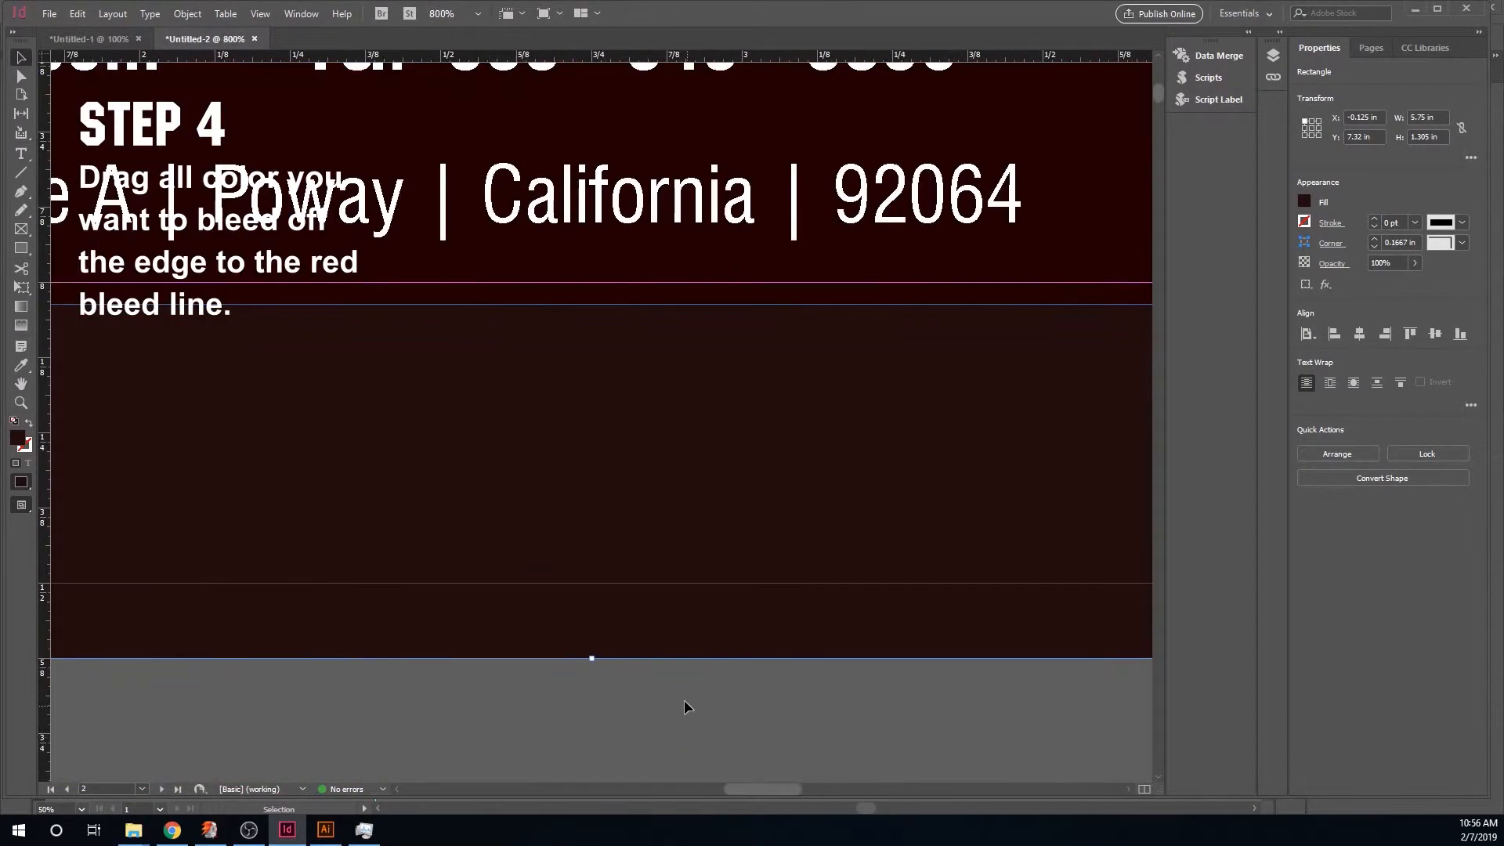
pyautogui.scroll(-5, 683, 698)
pyautogui.scroll(-15, 683, 699)
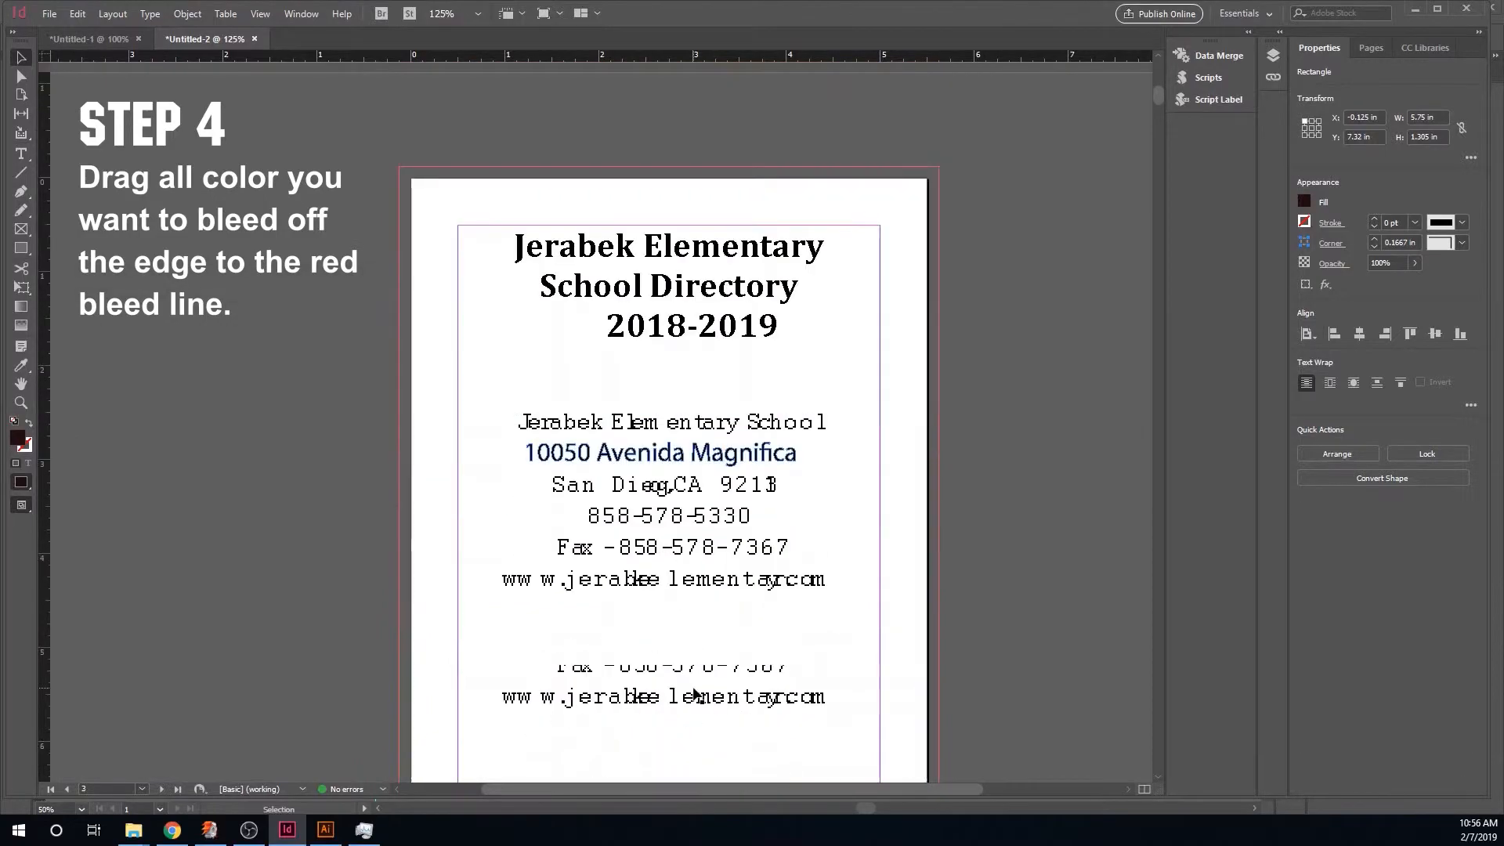
# - Select the Newtopia ad artwork group and stretch it to the bleed line on every side
pyautogui.scroll(-20, 689, 684)
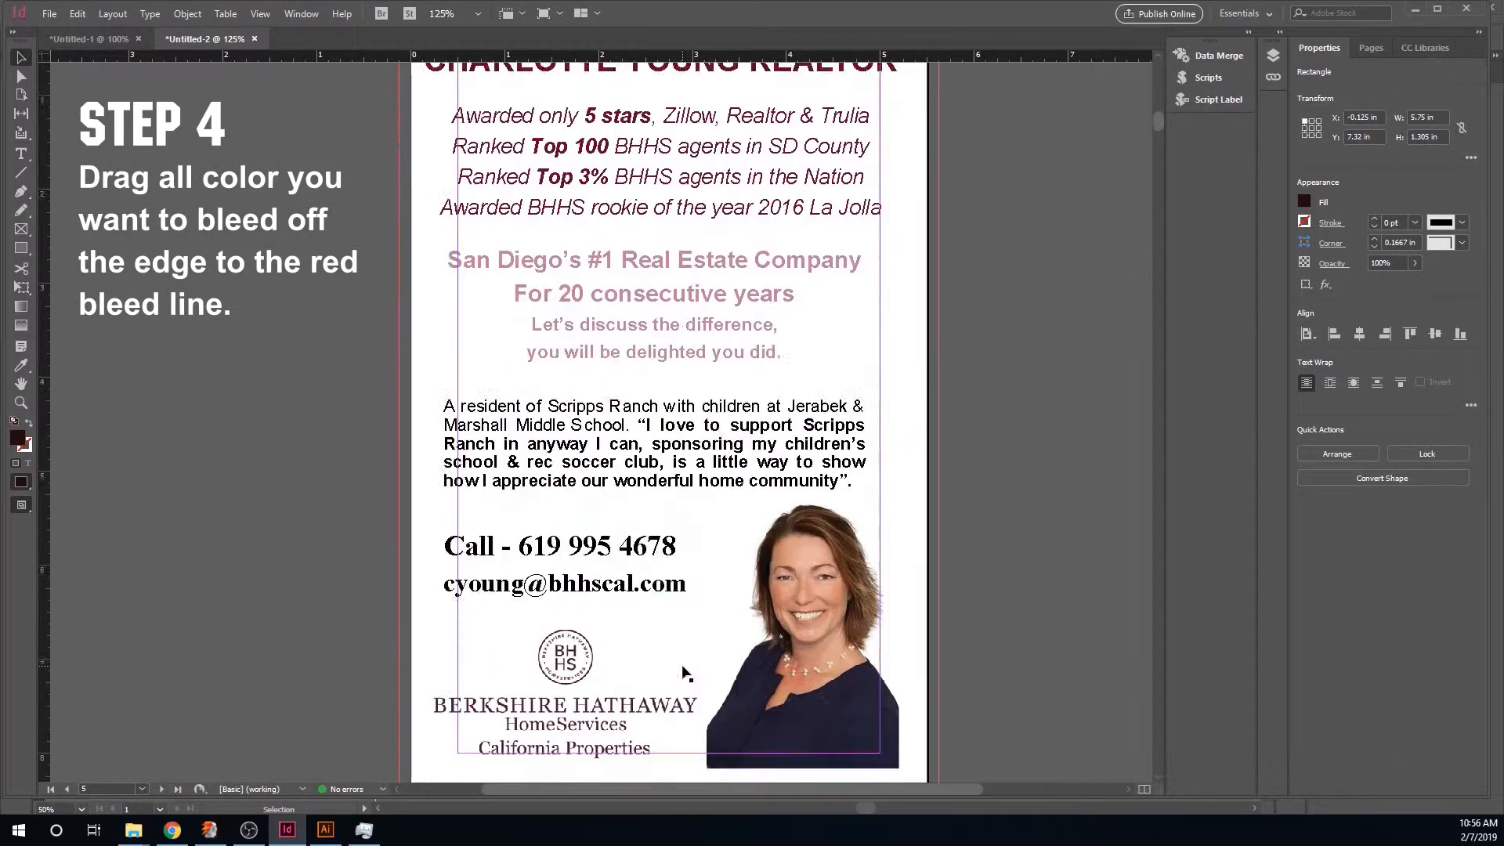
pyautogui.scroll(-1, 682, 669)
pyautogui.scroll(1, 682, 669)
pyautogui.scroll(-2, 683, 670)
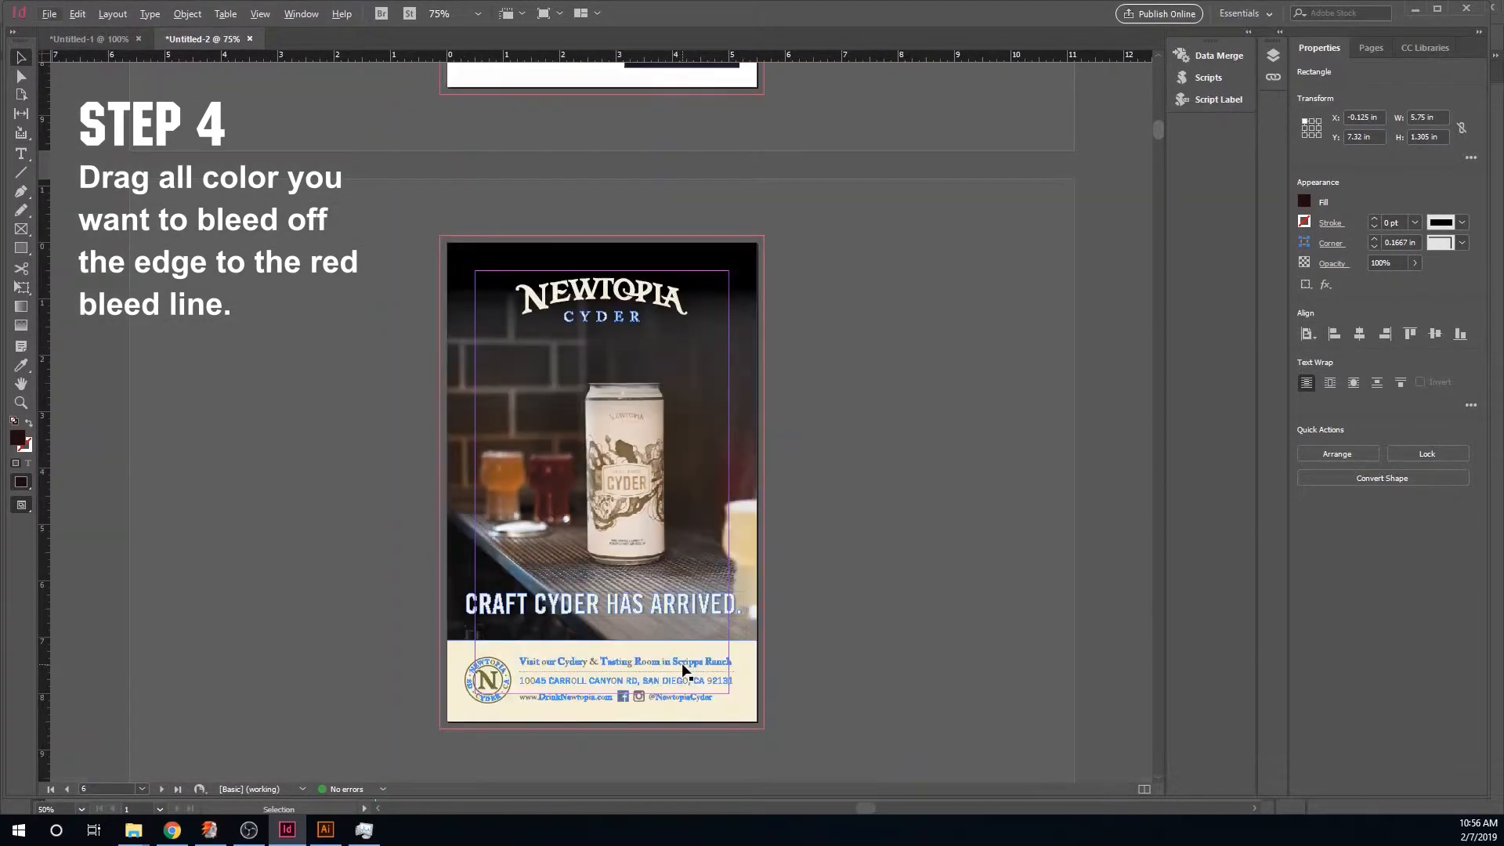
pyautogui.scroll(2, 684, 671)
pyautogui.scroll(1, 684, 671)
pyautogui.scroll(-3, 684, 671)
pyautogui.scroll(-1, 688, 668)
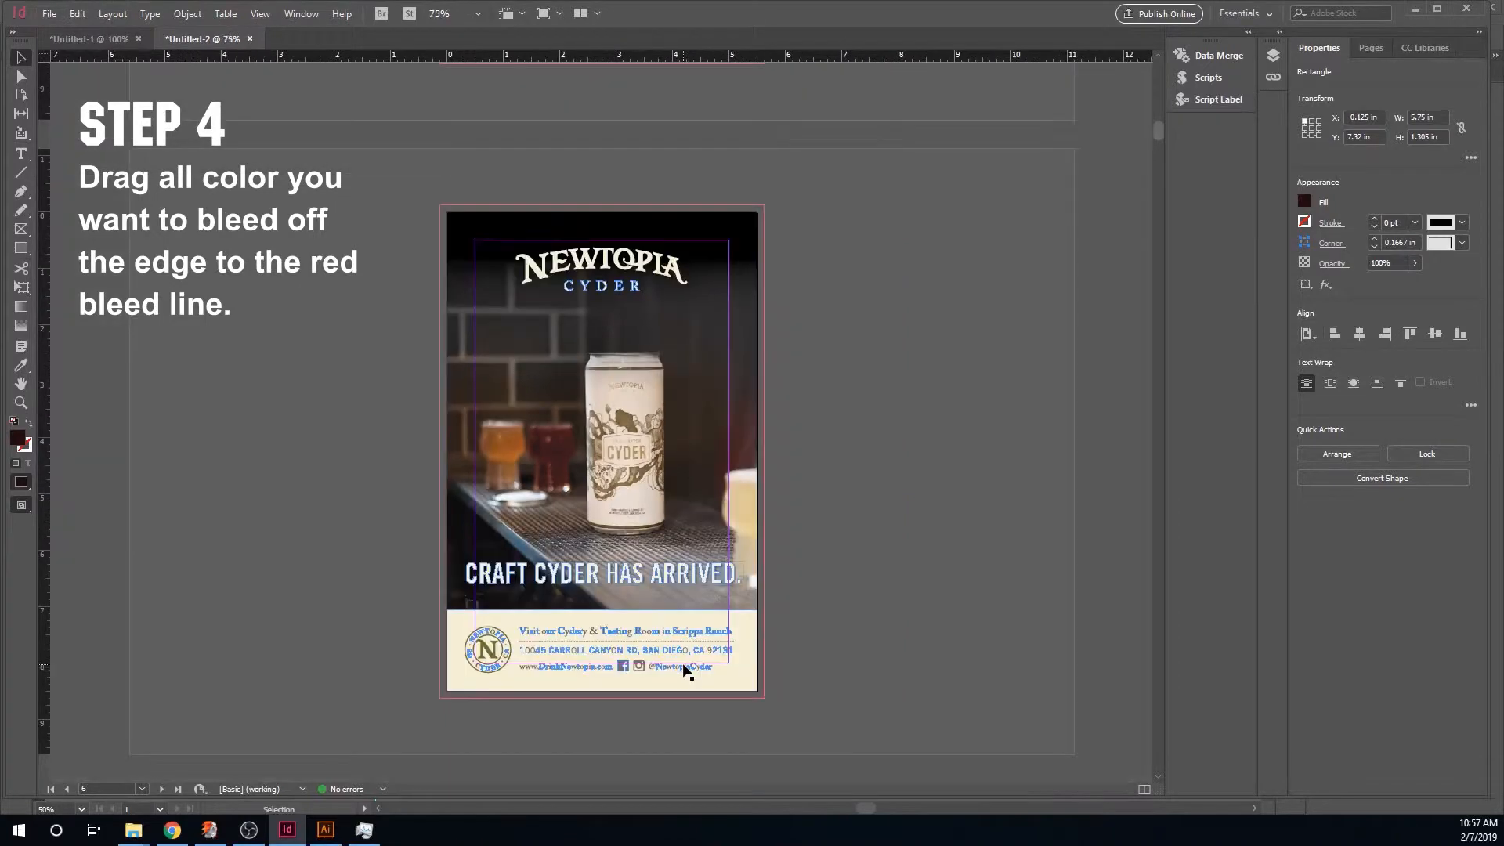
pyautogui.moveTo(799, 705); pyautogui.dragTo(440, 202)
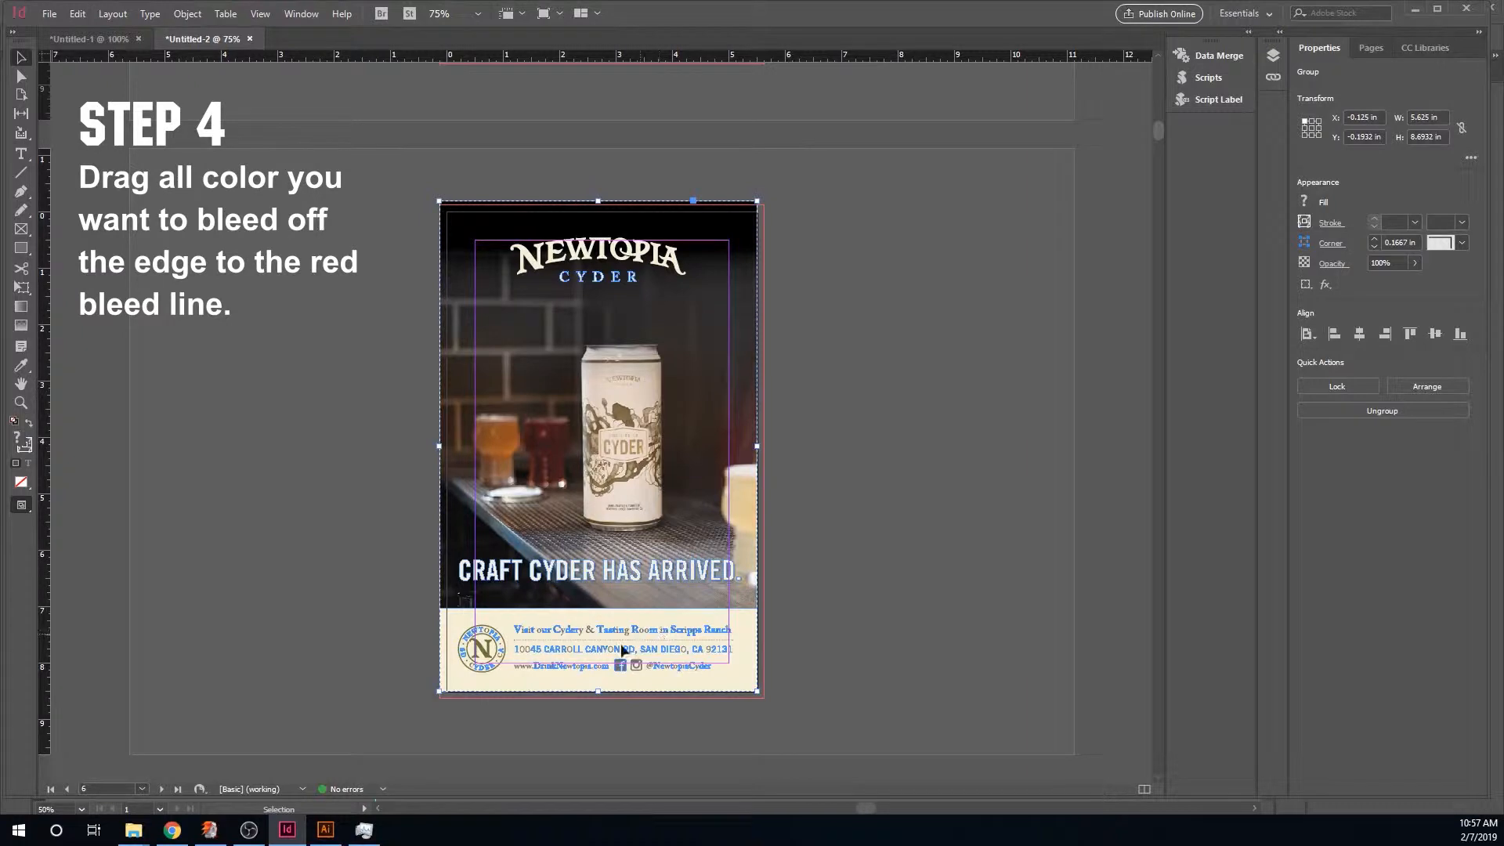
pyautogui.moveTo(757, 690); pyautogui.dragTo(856, 675)
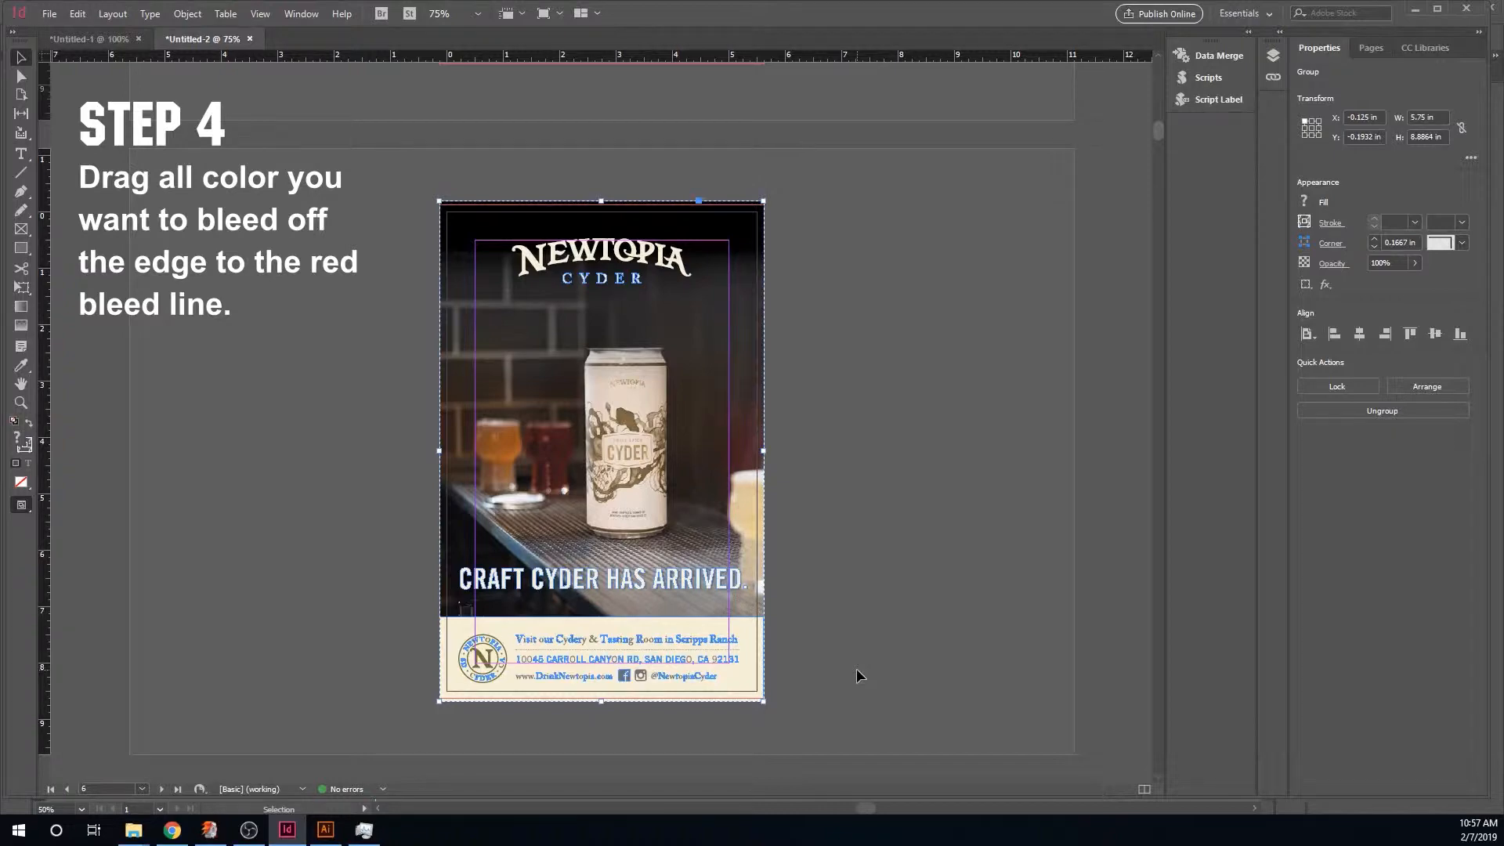
# - With the Pen tool, draw a black-filled shape extending the Barron ad's black banner left to the bleed line
pyautogui.scroll(-10, 857, 676)
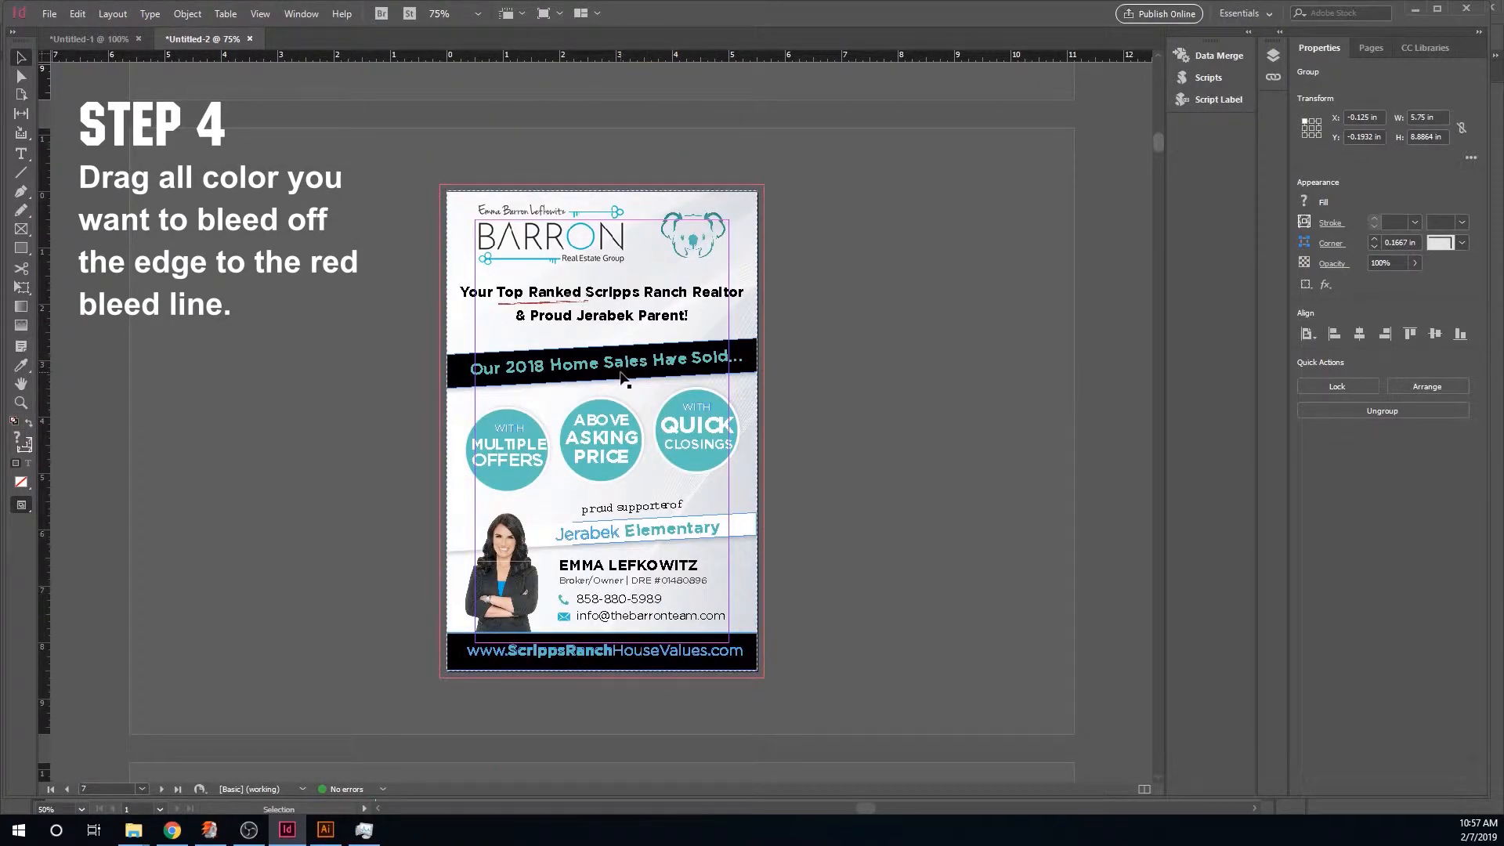
pyautogui.scroll(4, 475, 376)
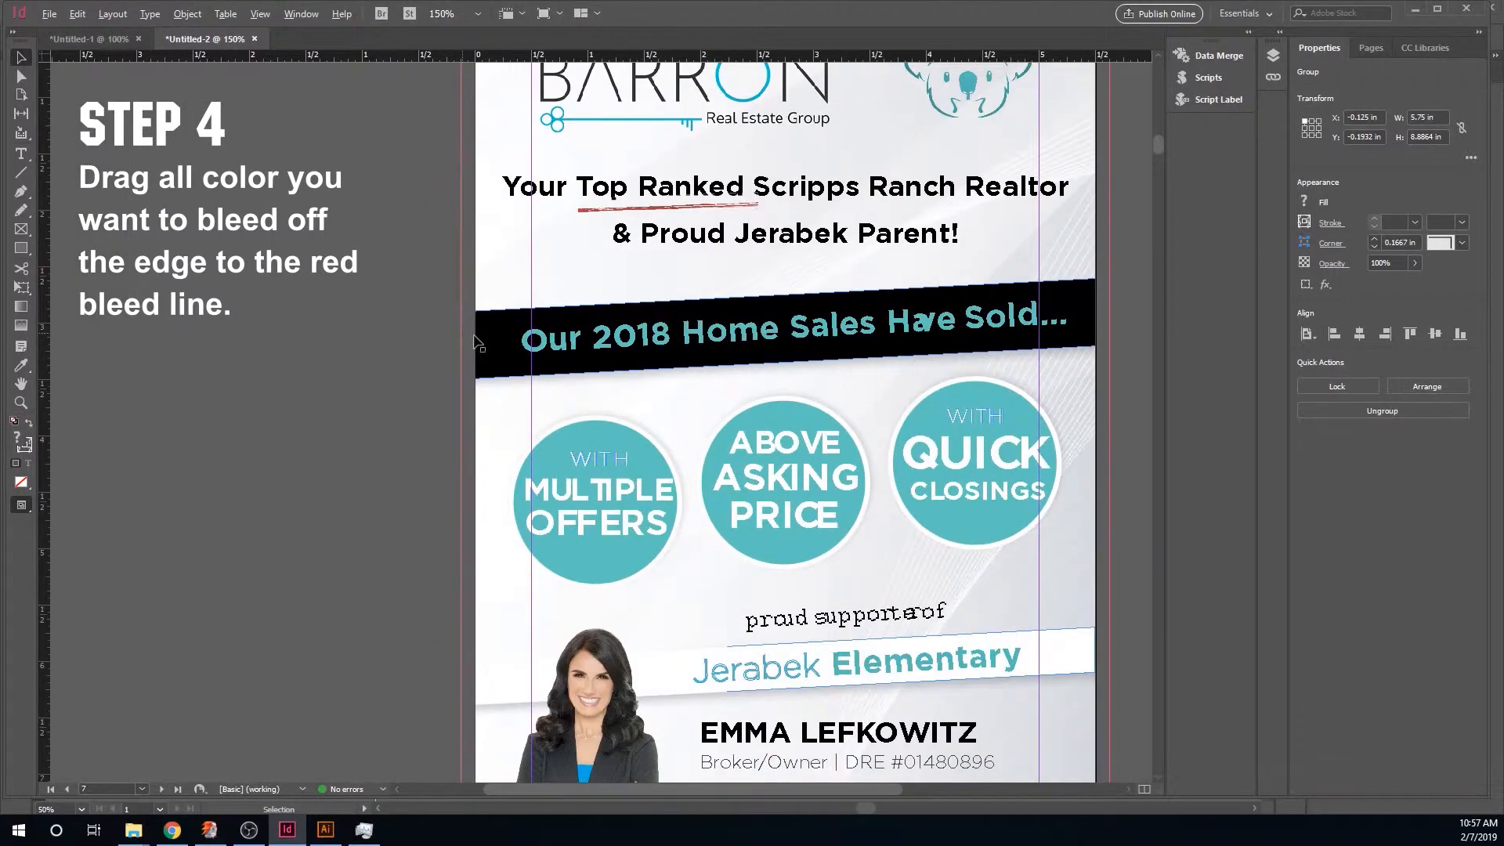
pyautogui.click(18, 196)
pyautogui.click(477, 307)
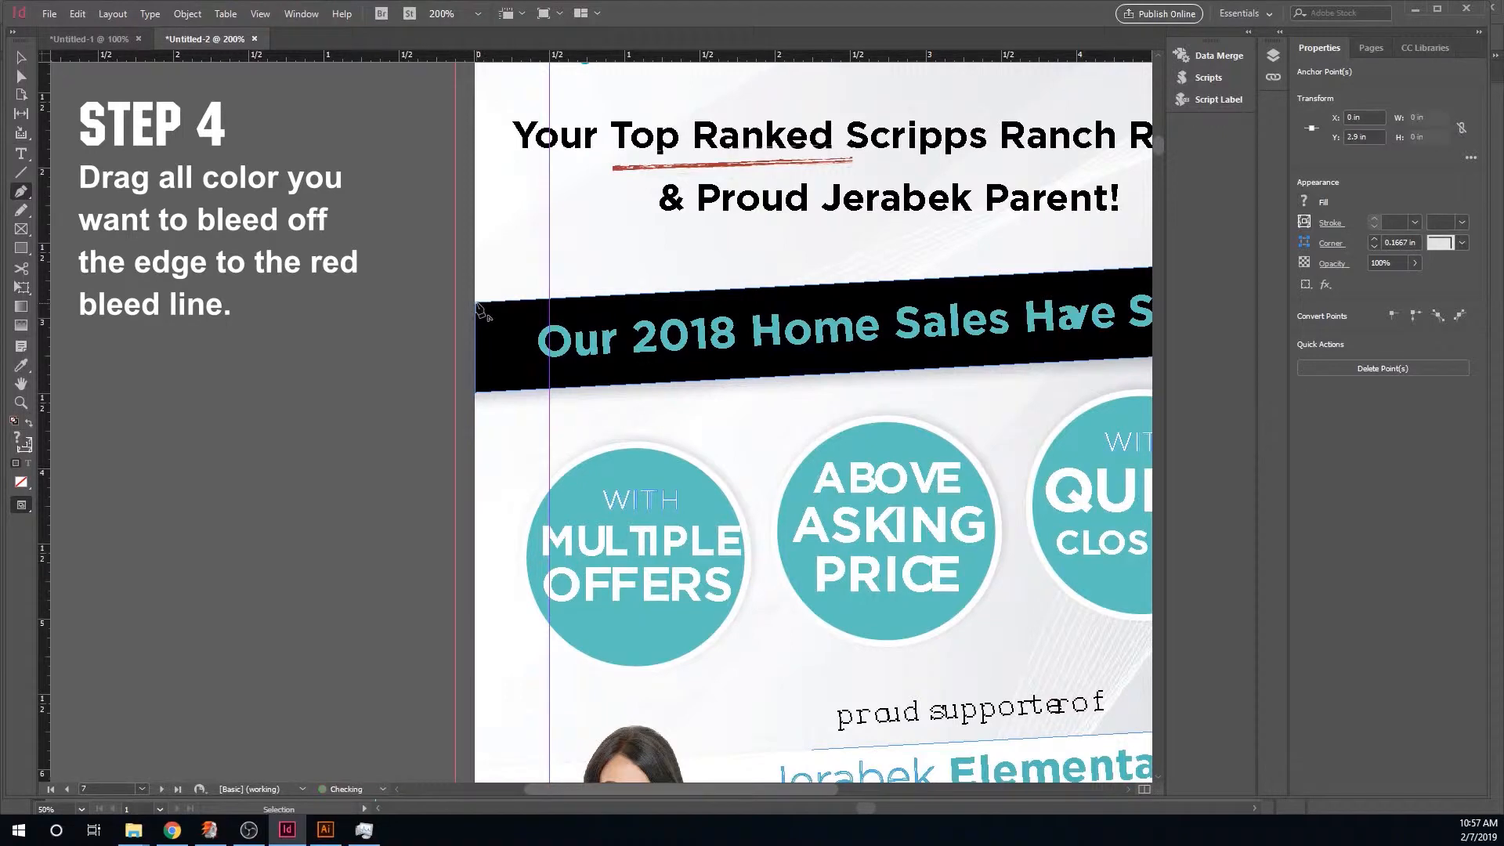
pyautogui.click(456, 305)
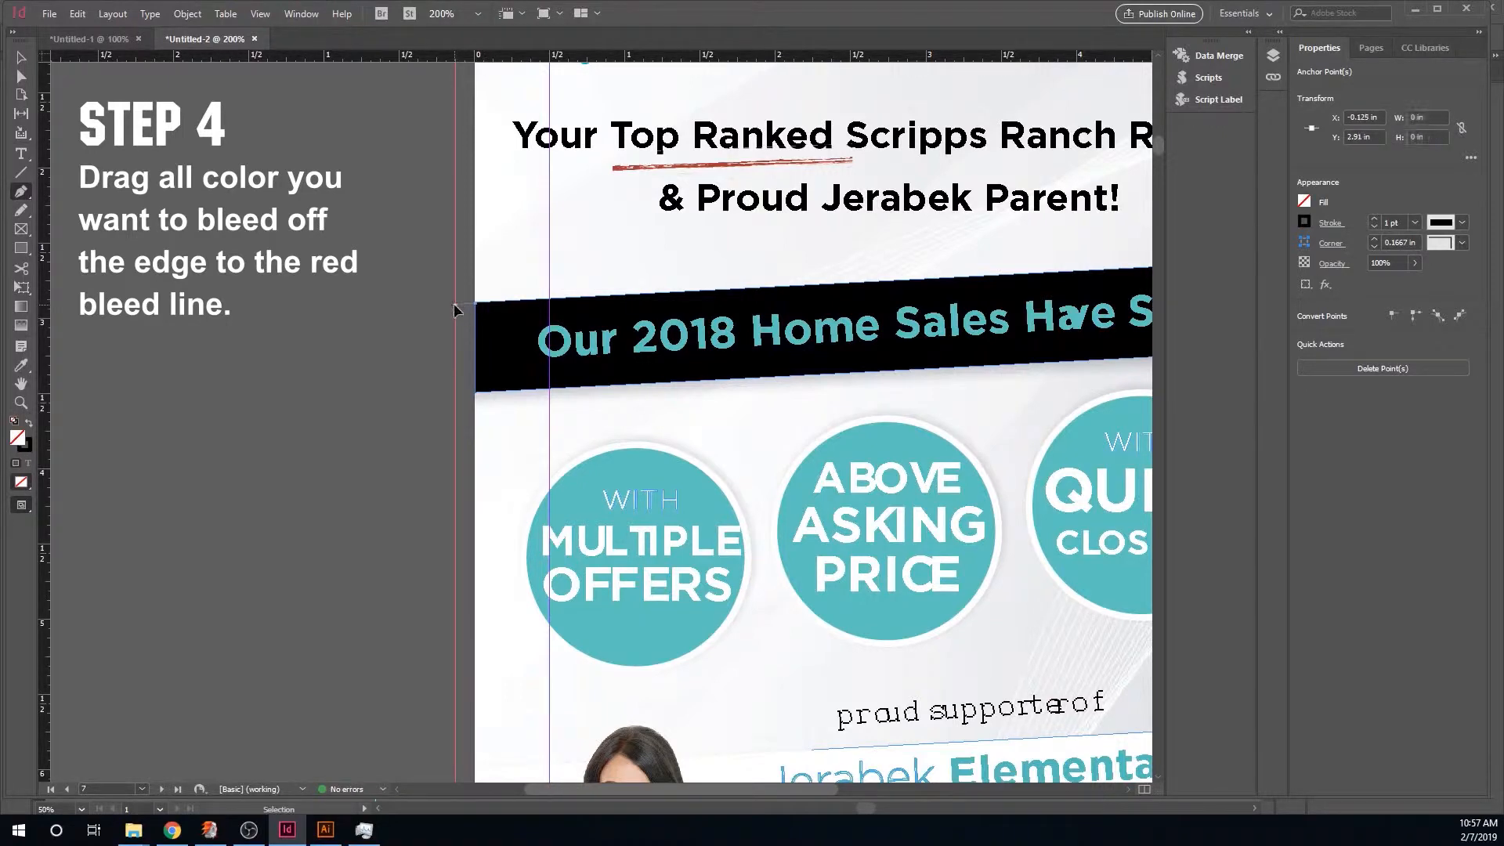
pyautogui.click(456, 395)
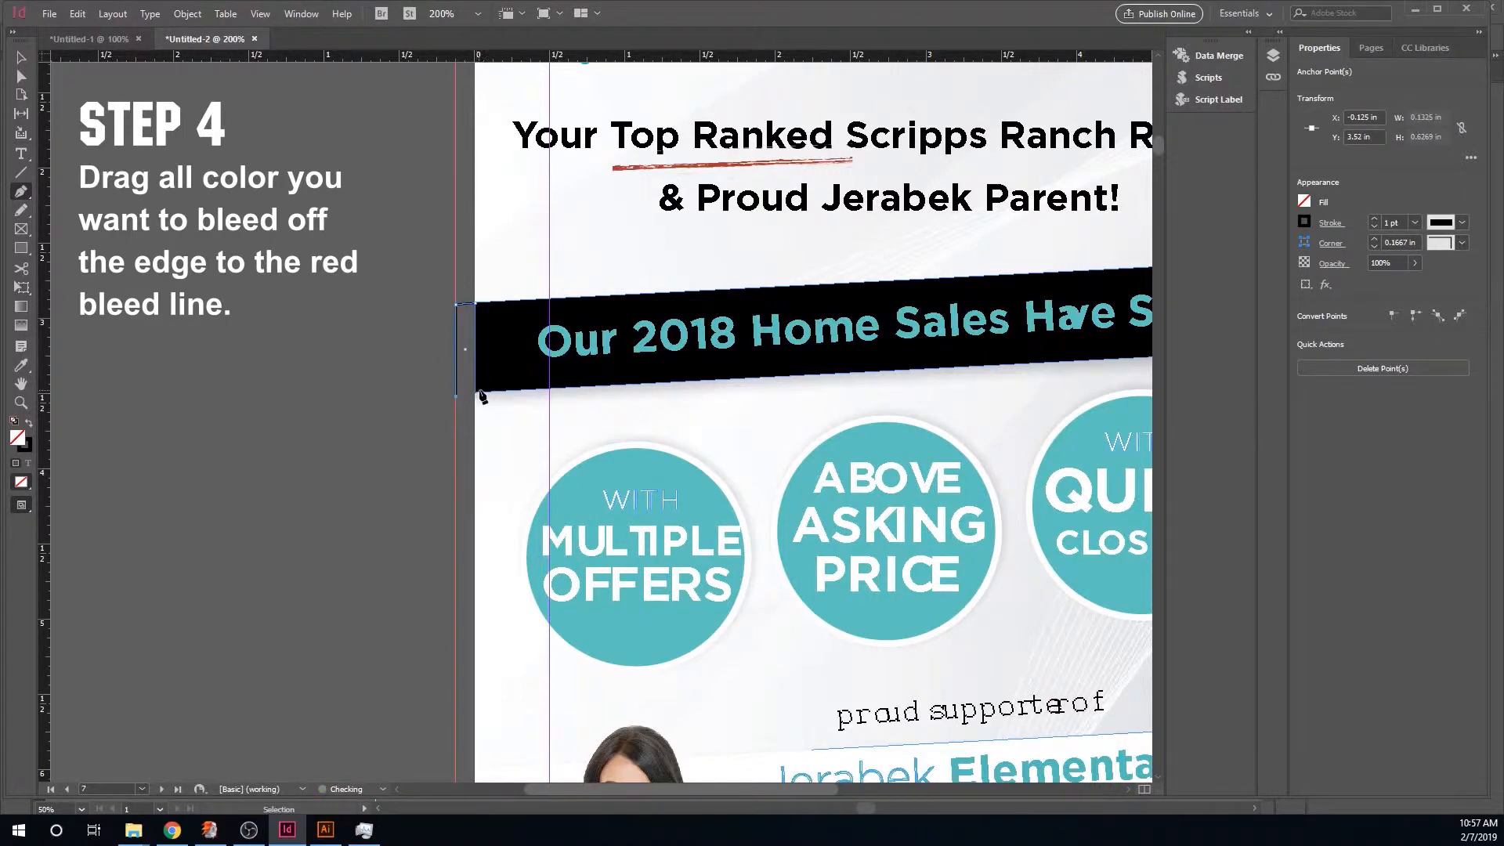
pyautogui.click(476, 392)
pyautogui.click(22, 366)
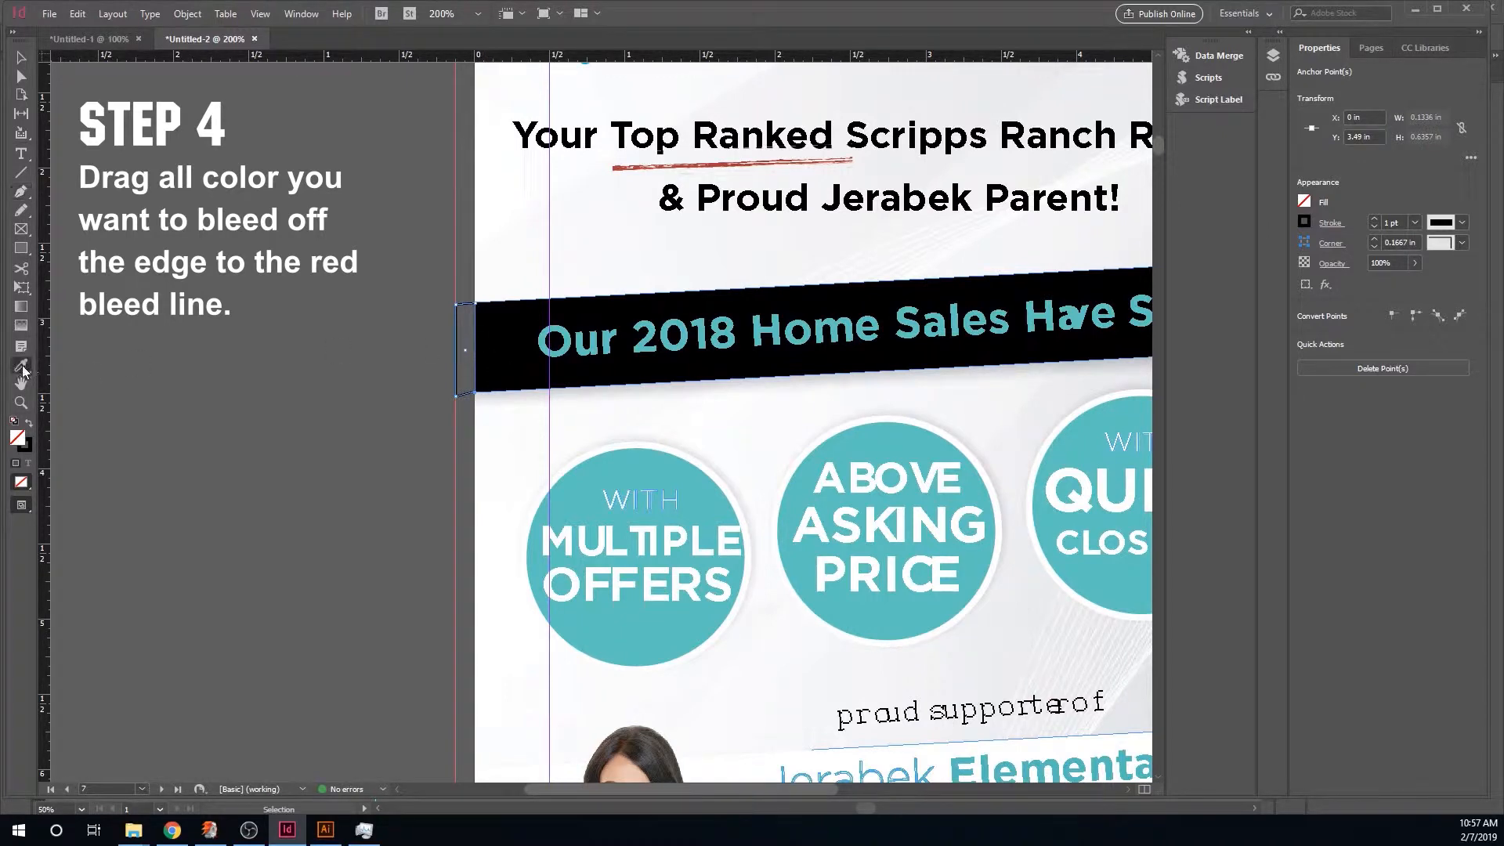
pyautogui.click(506, 358)
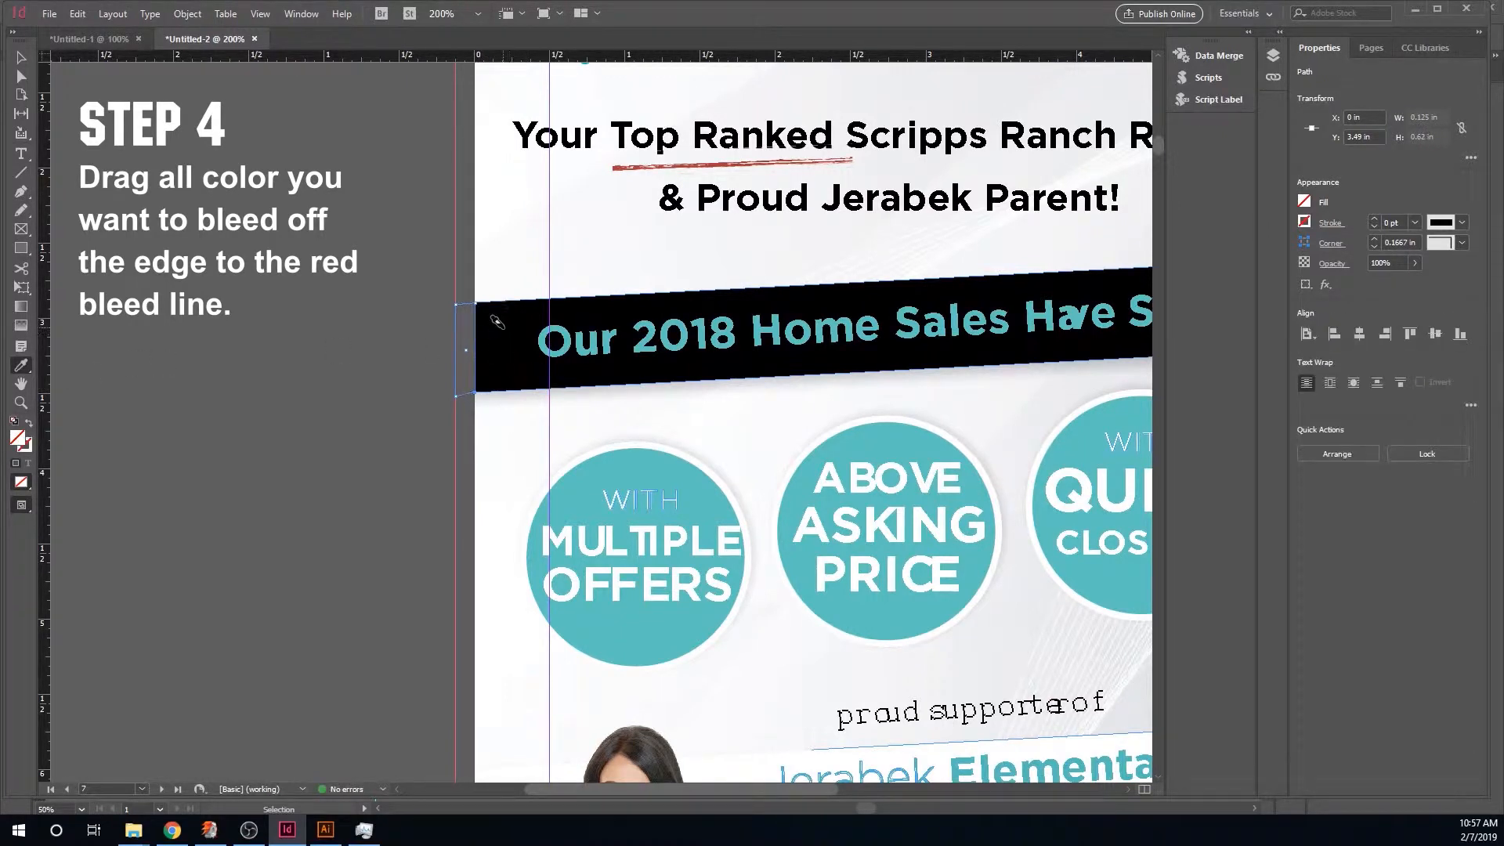
pyautogui.hotkey('ctrl', 'z')
pyautogui.click(27, 424)
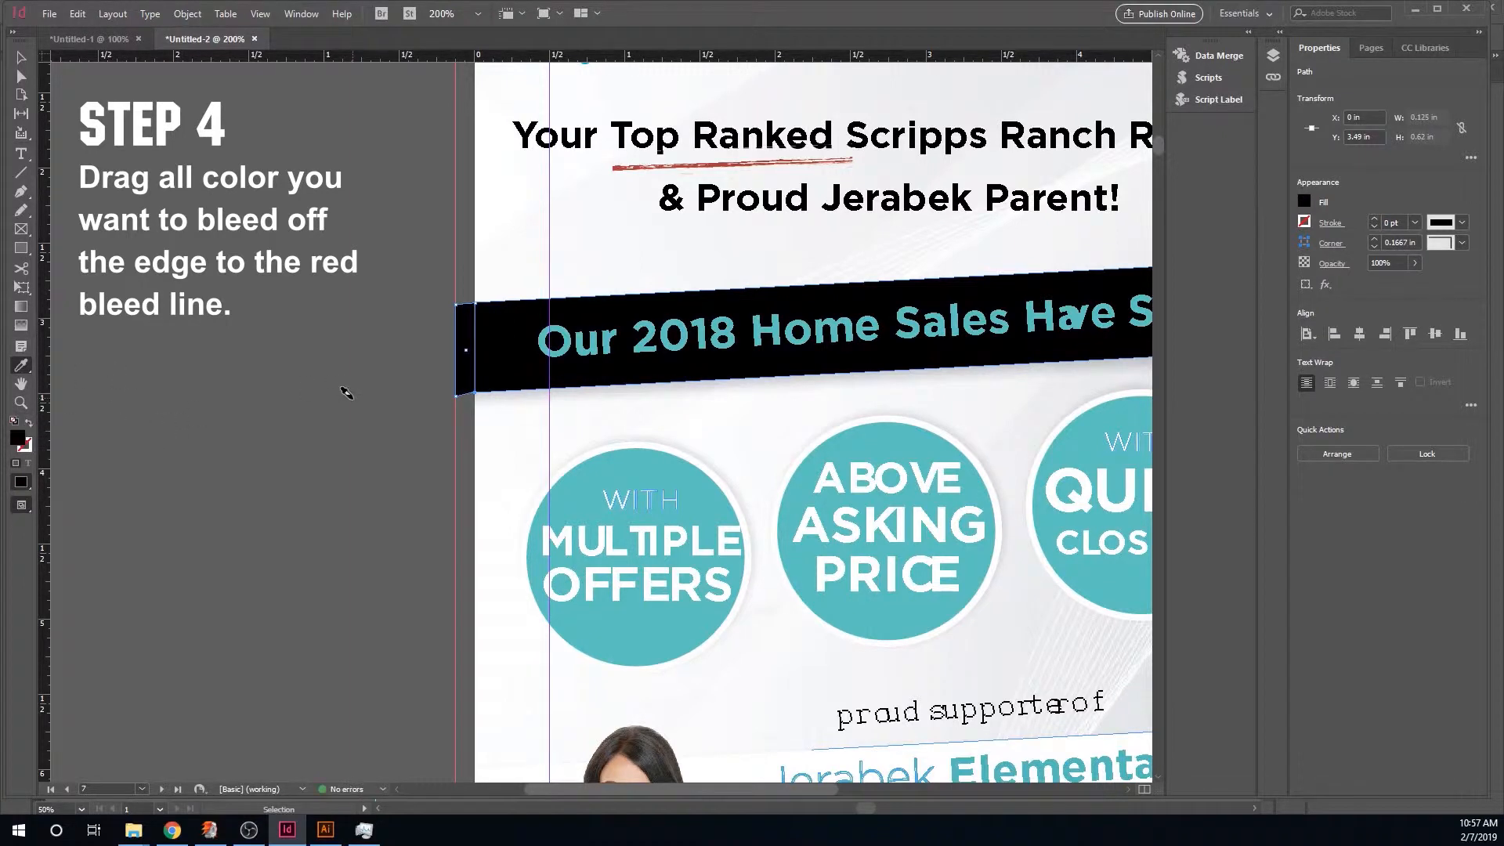
# - Draw a black-filled Pen shape extending the black banner's right end out to the bleed line
pyautogui.hotkey('ctrl', '-')
pyautogui.hotkey('ctrl', '-')
pyautogui.hotkey('ctrl', '-')
pyautogui.hotkey('ctrl', '-')
pyautogui.hotkey('ctrl', '=')
pyautogui.hotkey('ctrl', '=')
pyautogui.hotkey('ctrl', '=')
pyautogui.hotkey('ctrl', '=')
pyautogui.hotkey('ctrl', '=')
pyautogui.hotkey('ctrl', '=')
pyautogui.hotkey('ctrl', '=')
pyautogui.hotkey('ctrl', '=')
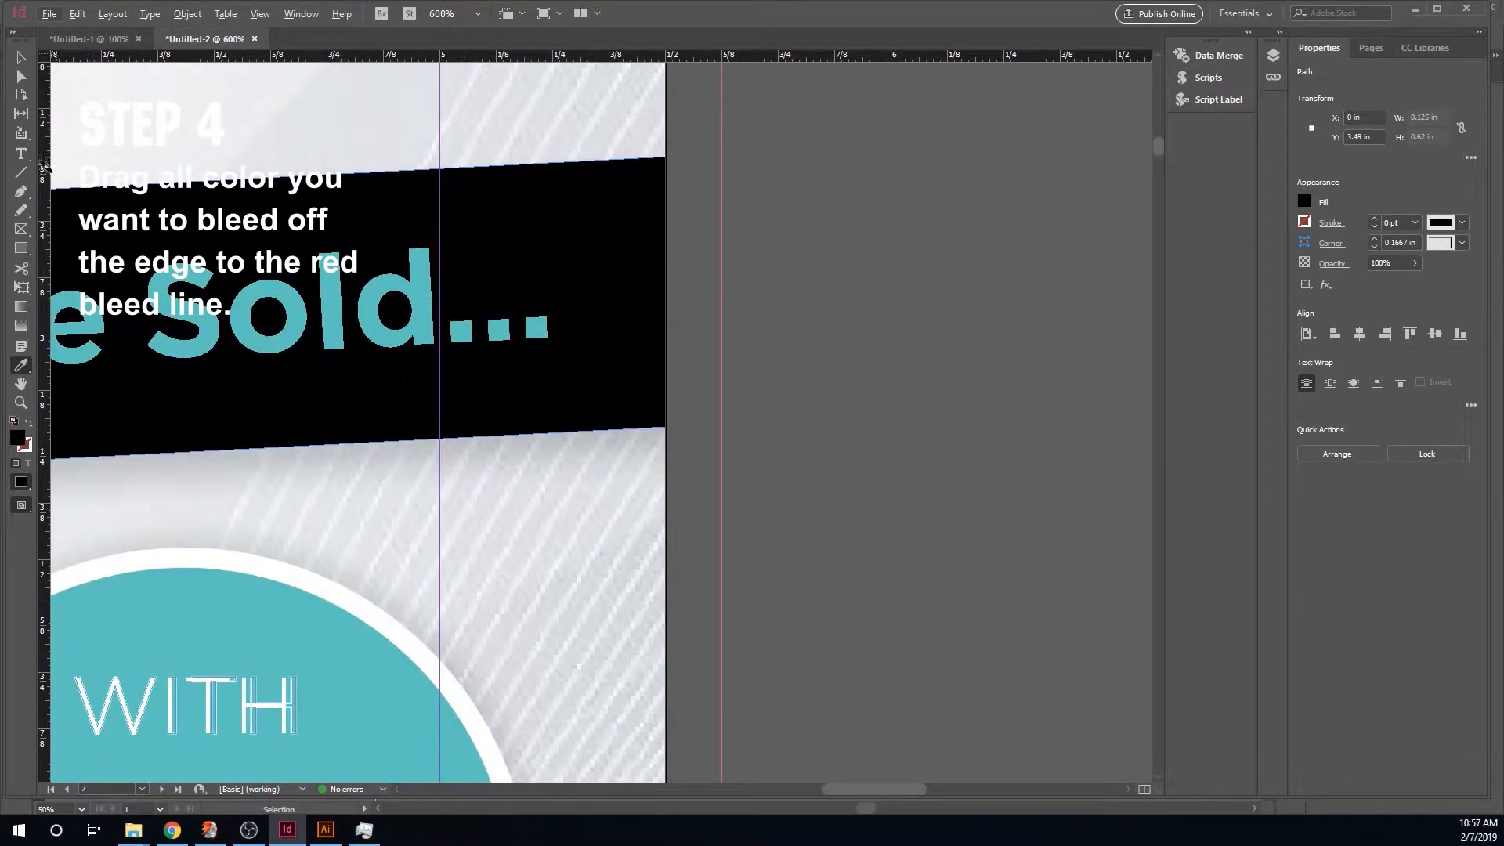
pyautogui.click(22, 191)
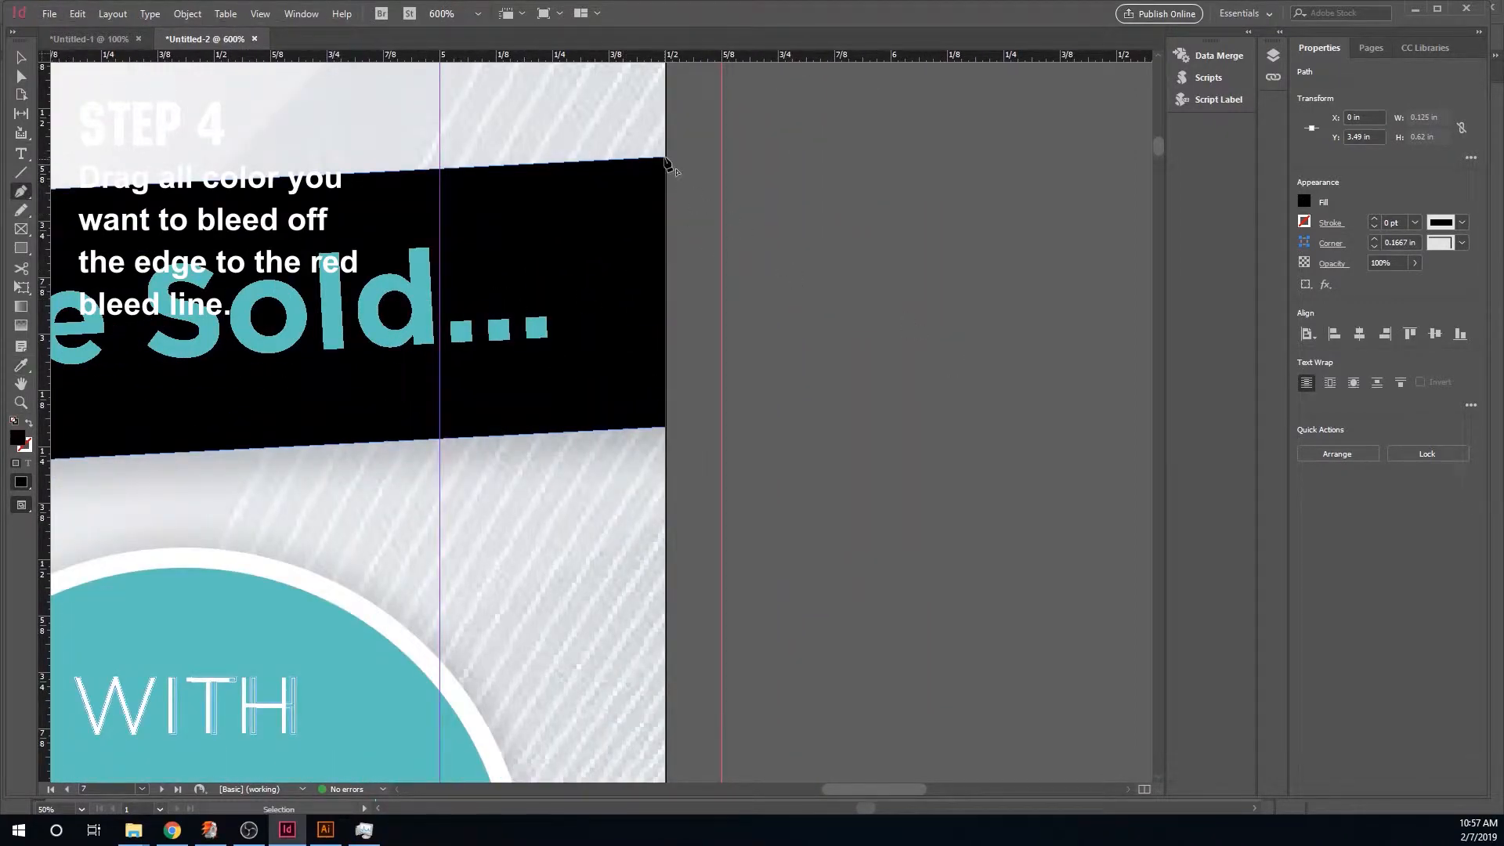
pyautogui.click(666, 159)
pyautogui.click(722, 154)
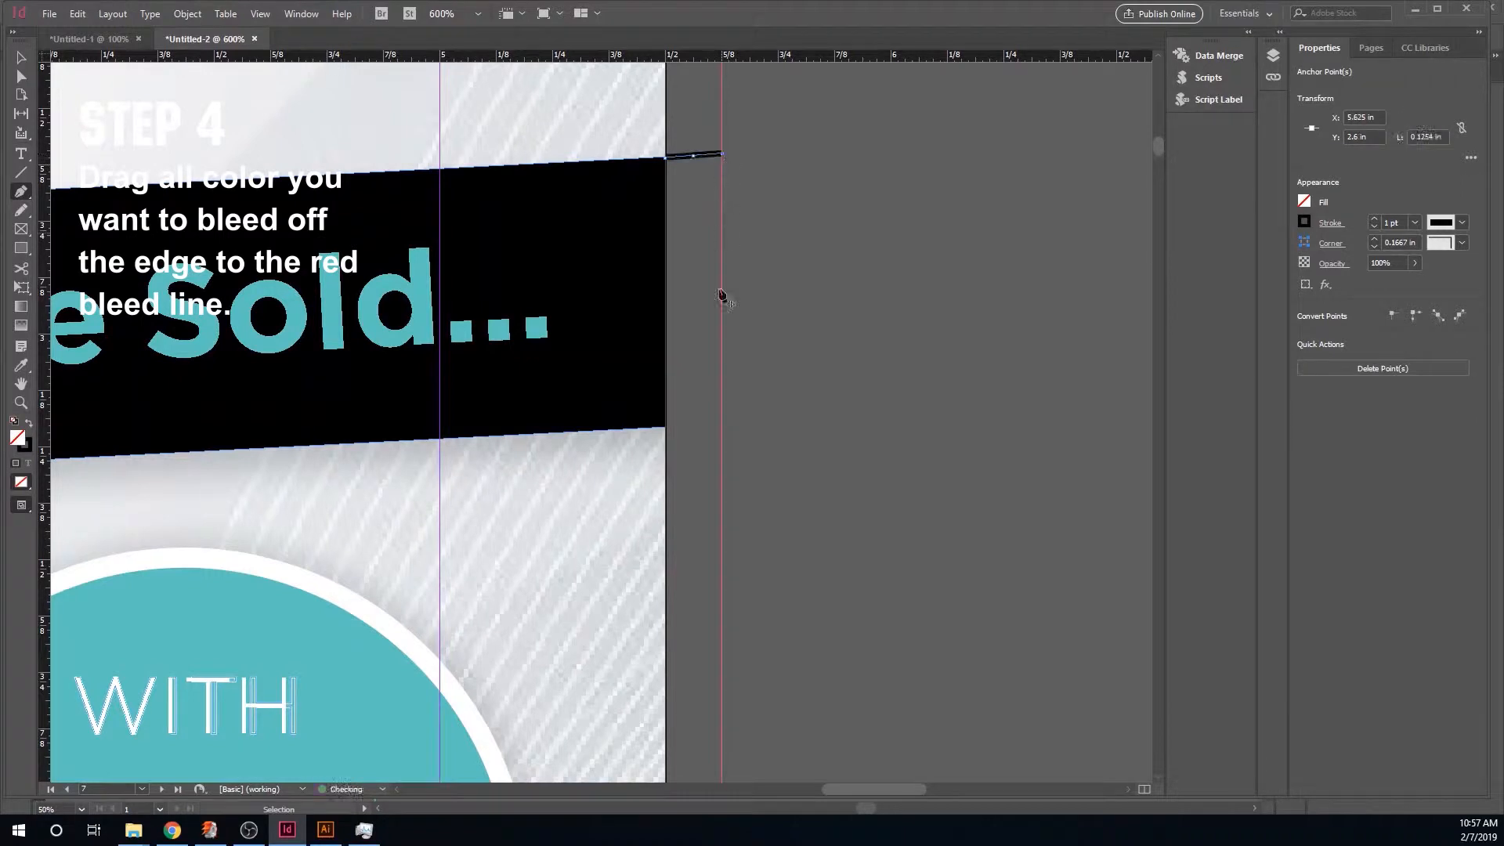
pyautogui.click(721, 425)
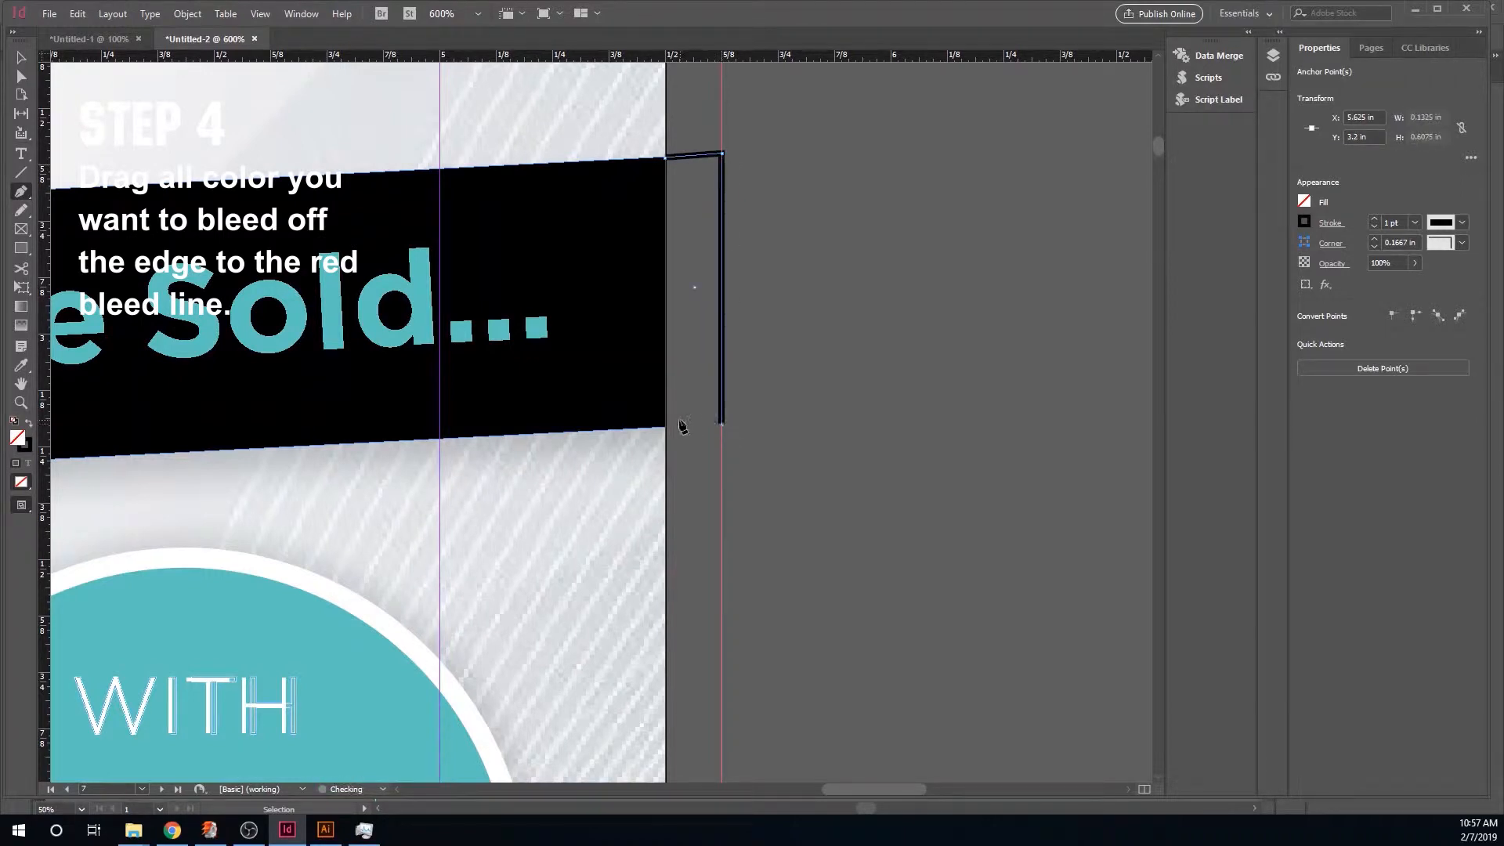
pyautogui.click(667, 427)
pyautogui.click(666, 159)
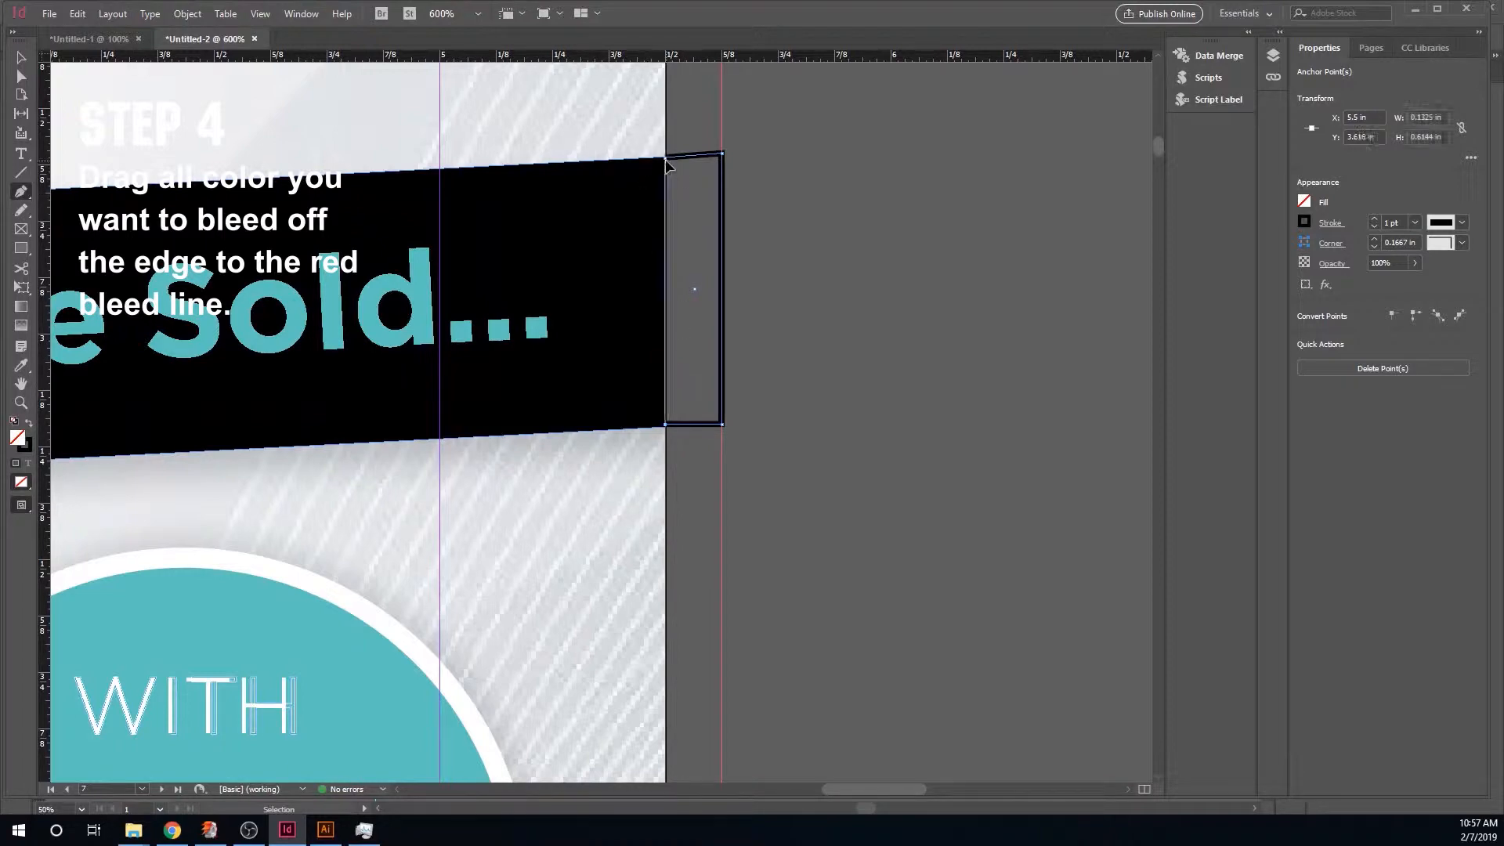
pyautogui.click(29, 424)
# - Draw a black-filled rectangle under the Barron ad's website footer reaching the left, bottom and right bleed lines
pyautogui.hotkey('ctrl', '-')
pyautogui.hotkey('ctrl', '-')
pyautogui.hotkey('ctrl', '-')
pyautogui.hotkey('ctrl', '-')
pyautogui.hotkey('ctrl', '-')
pyautogui.hotkey('ctrl', '-')
pyautogui.hotkey('ctrl', '-')
pyautogui.hotkey('ctrl', '-')
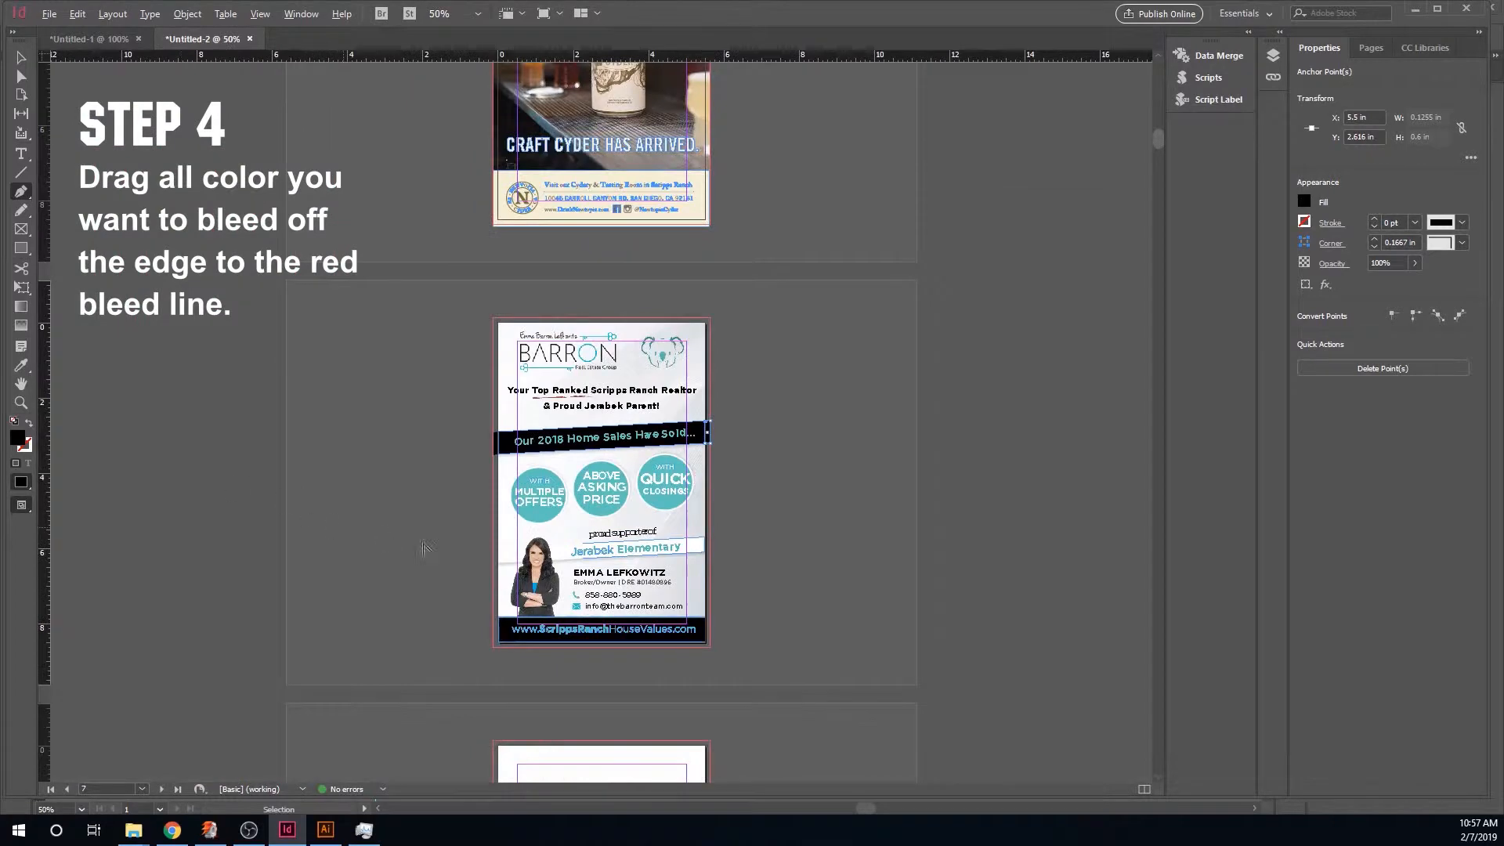
pyautogui.hotkey('ctrl', '=')
pyautogui.hotkey('ctrl', '=')
pyautogui.hotkey('ctrl', '=')
pyautogui.scroll(-5, 712, 624)
pyautogui.hotkey('ctrl', '=')
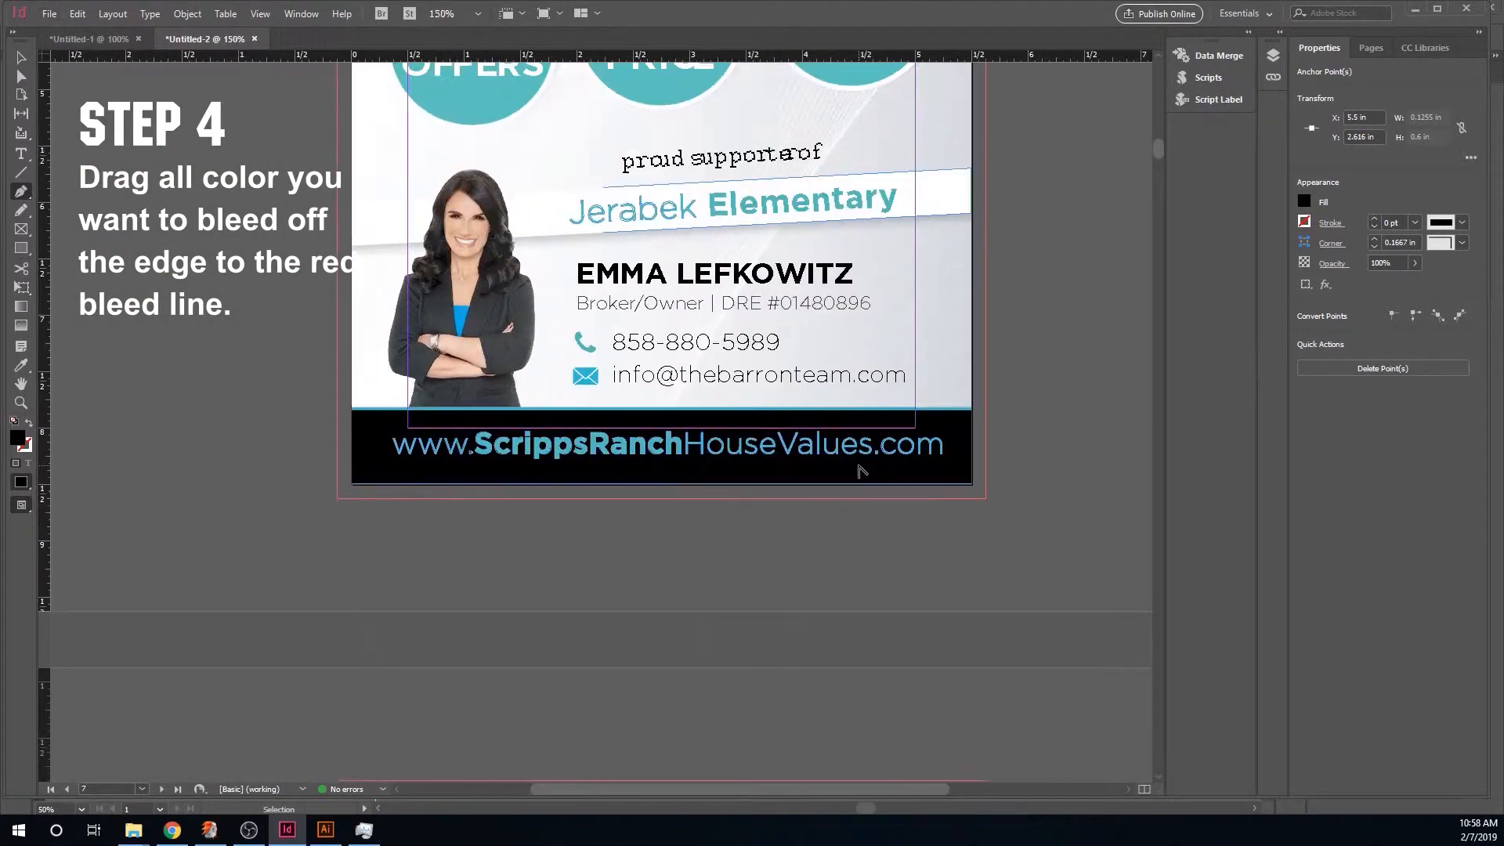
pyautogui.click(21, 247)
pyautogui.moveTo(336, 411); pyautogui.dragTo(987, 499)
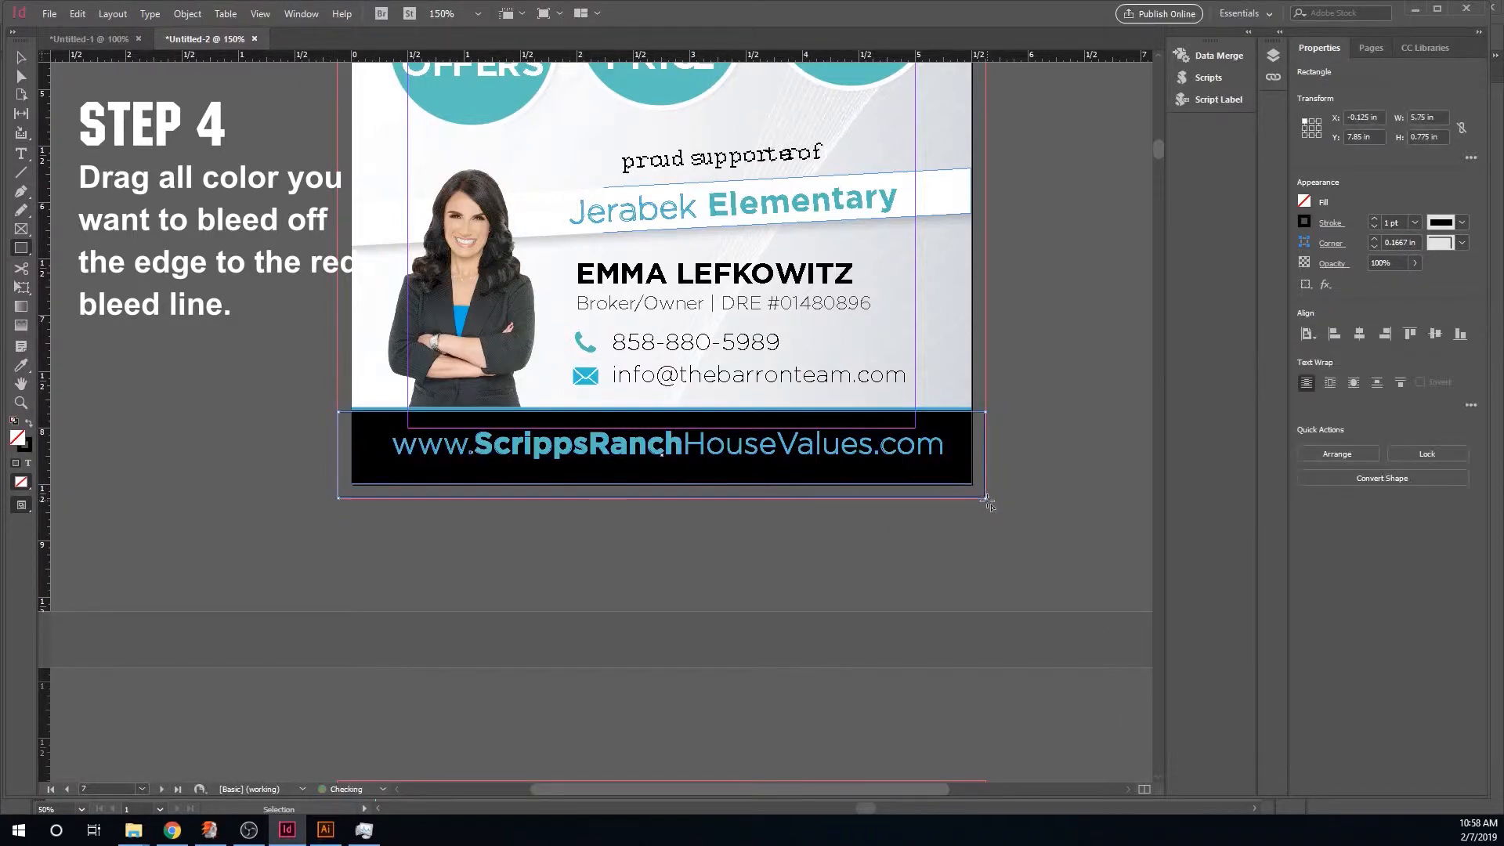
pyautogui.click(28, 424)
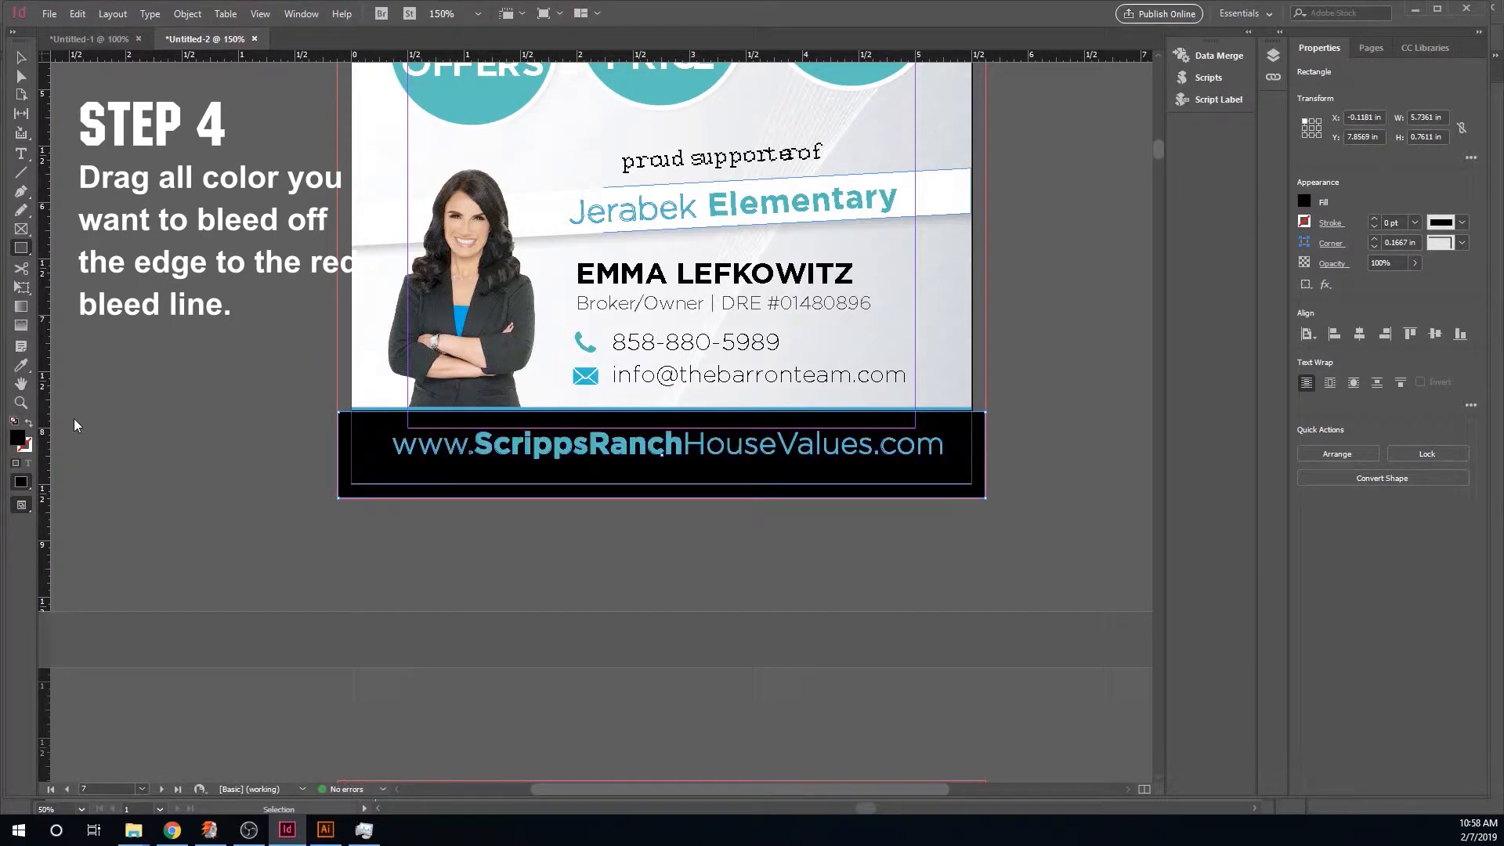
# - Scroll back through the directory pages to review the colored elements at the bleed
pyautogui.hotkey('ctrl', '0')
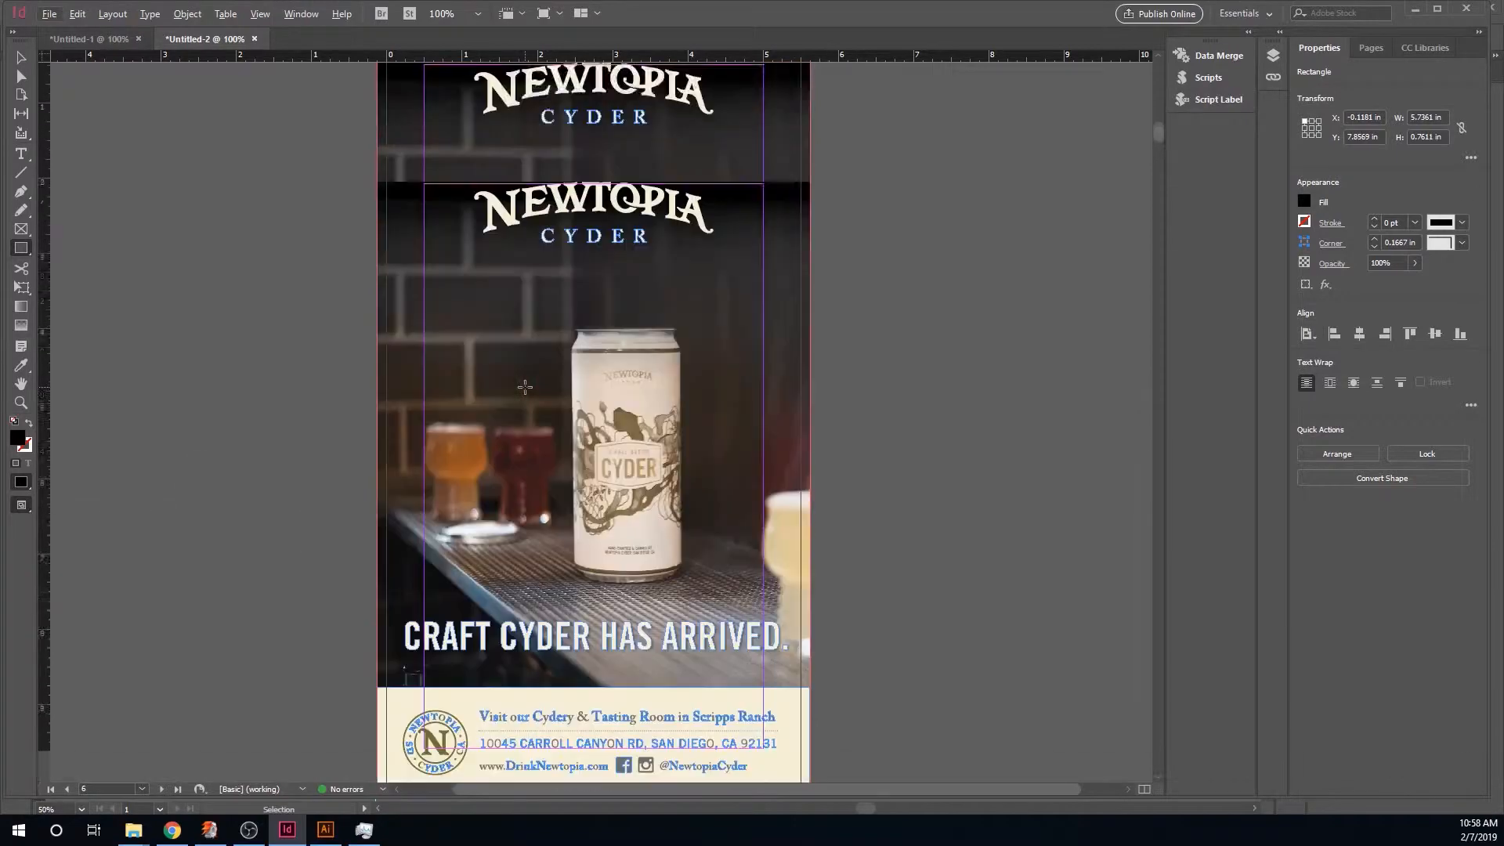
pyautogui.scroll(-10, 524, 387)
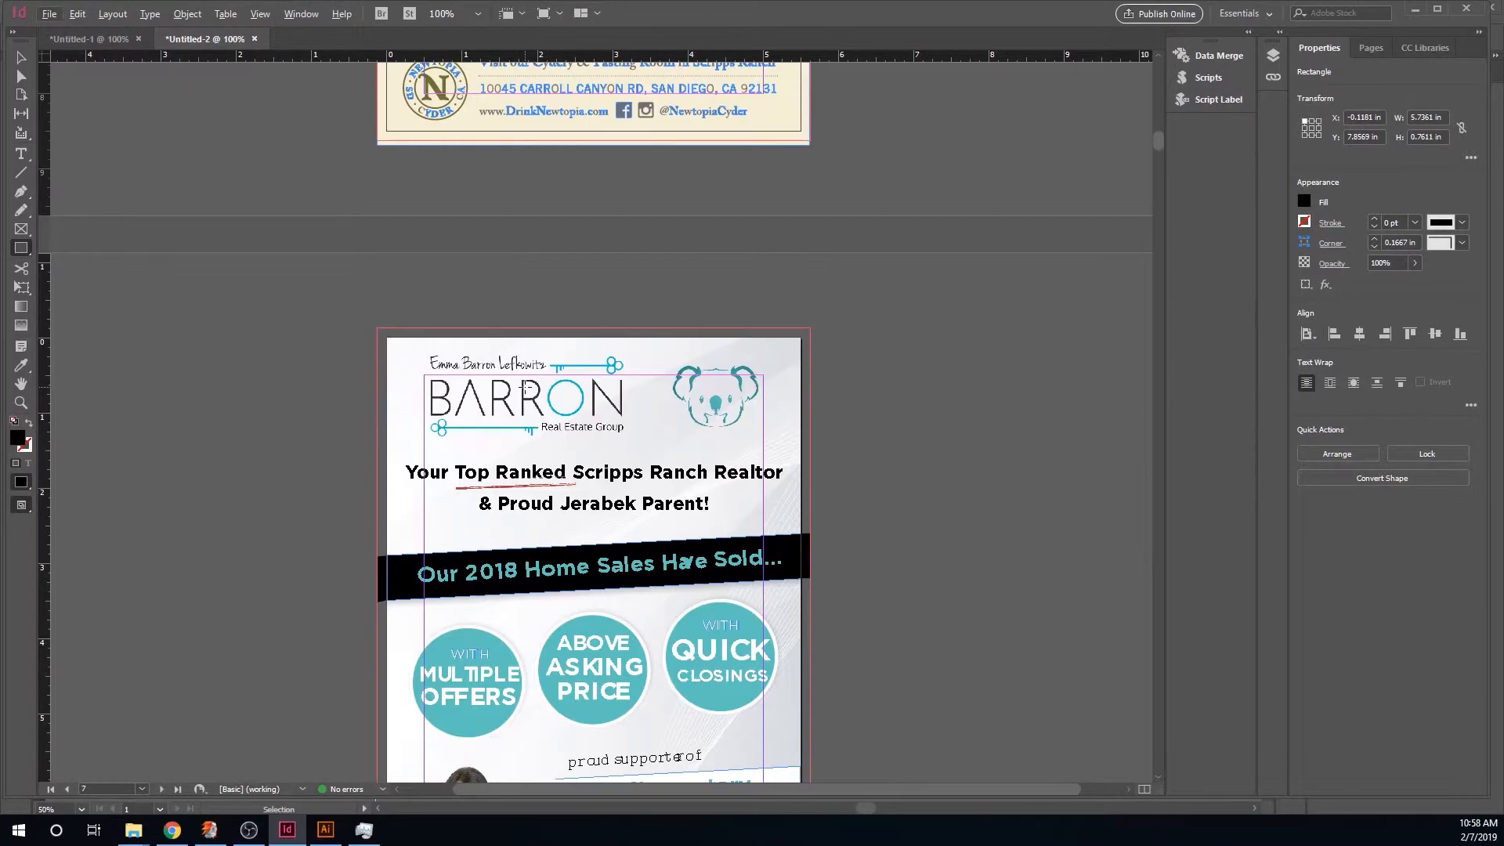
pyautogui.scroll(12, 525, 387)
pyautogui.scroll(15, 525, 387)
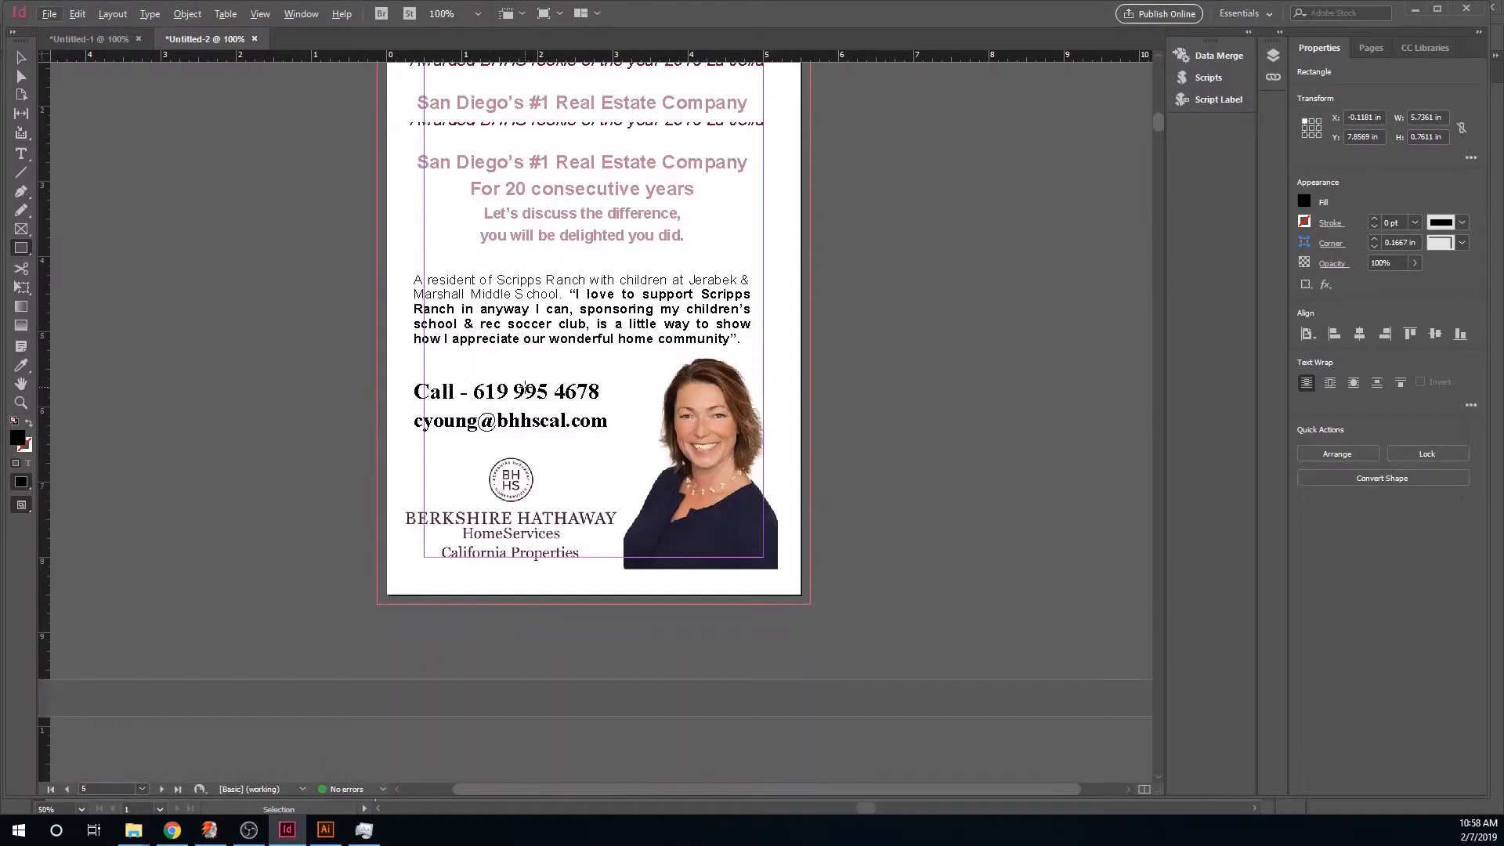
pyautogui.scroll(10, 525, 387)
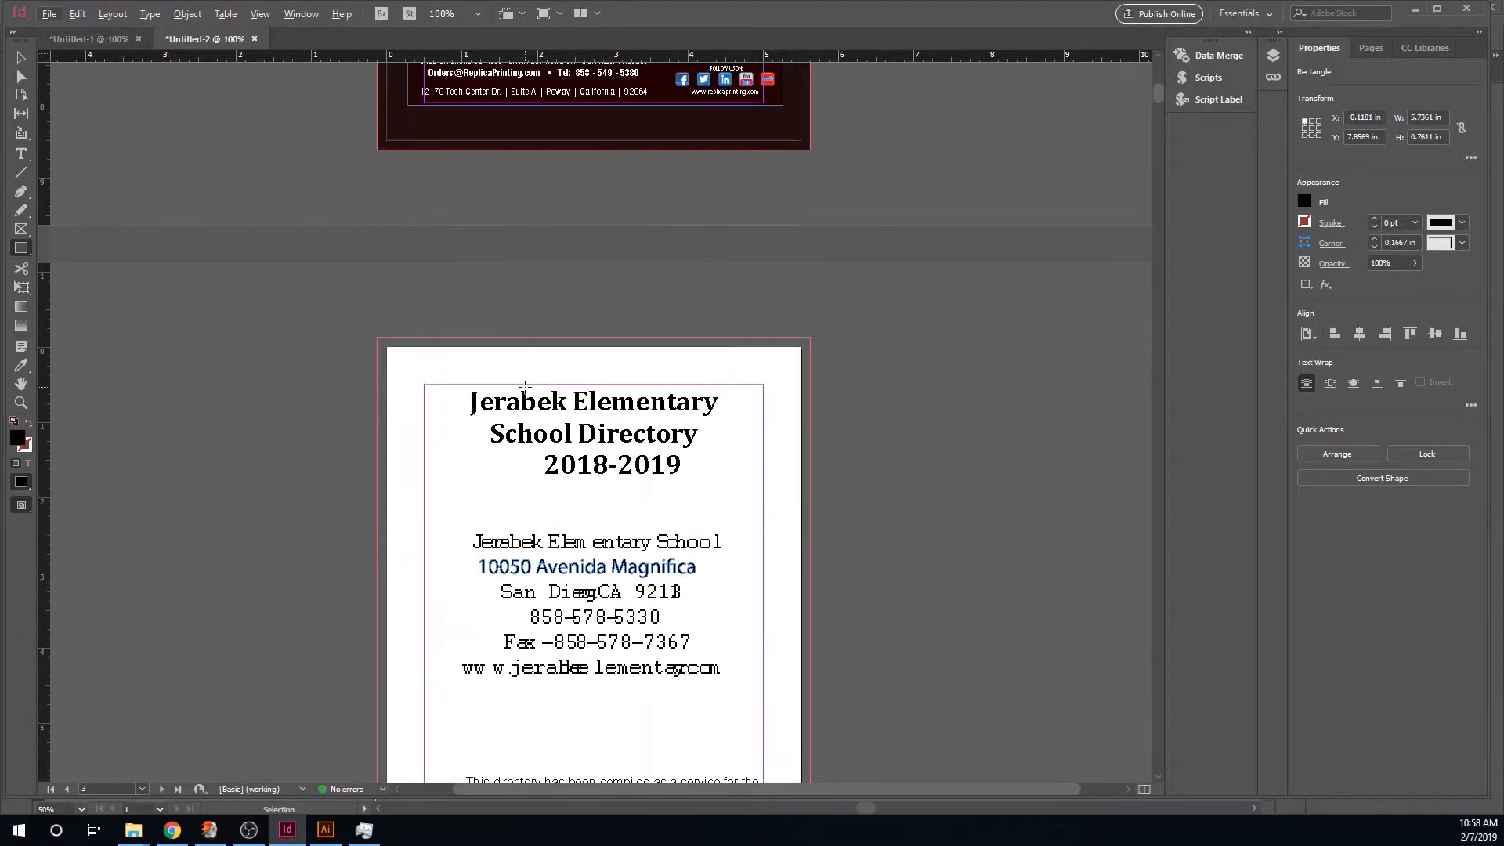
pyautogui.scroll(-2, 523, 387)
pyautogui.scroll(10, 631, 517)
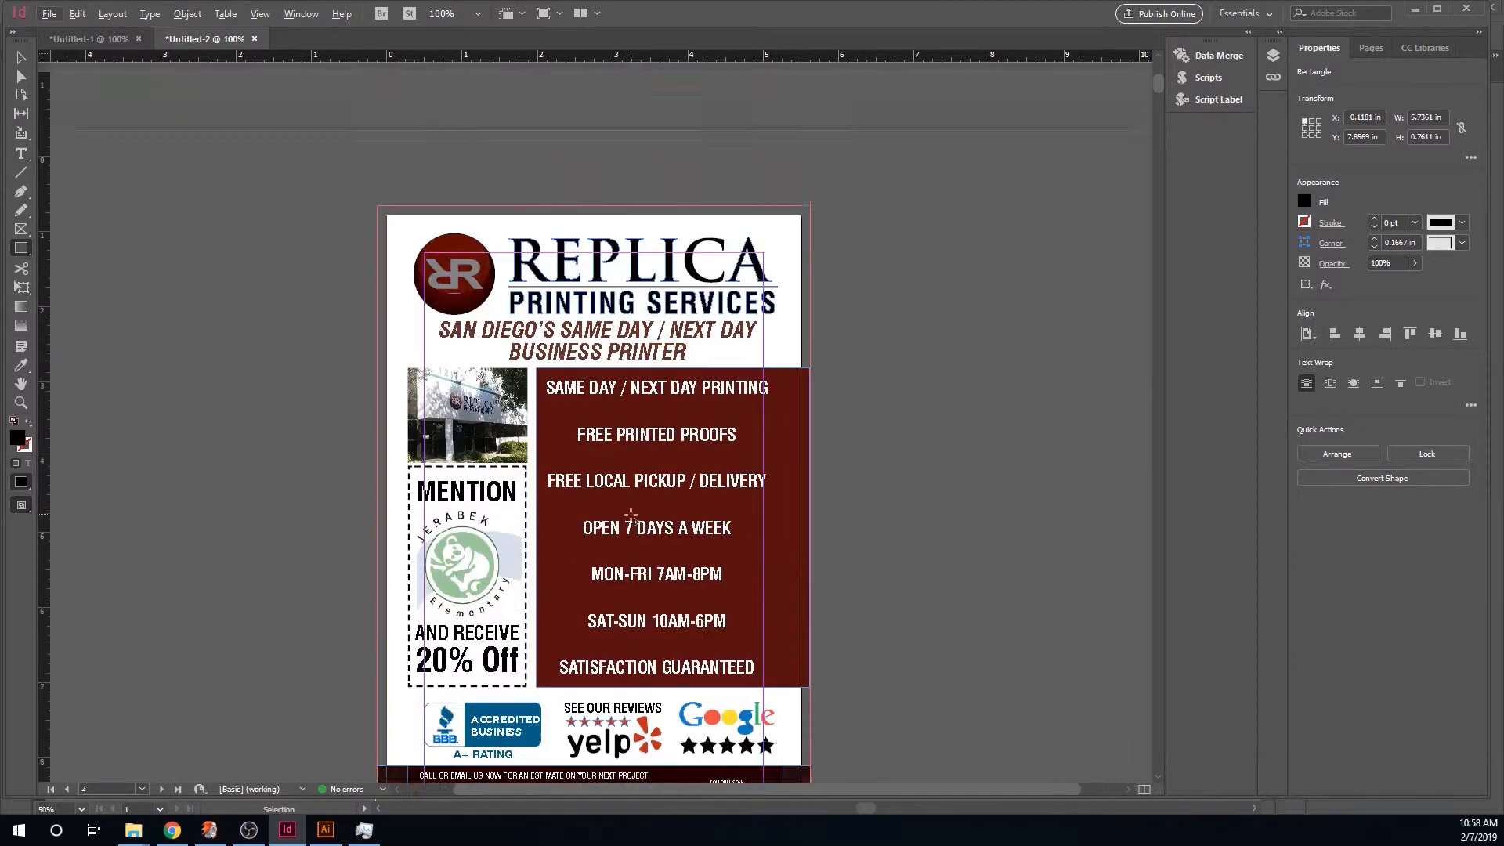
# - Export the directory document as a PDF to the Desktop using the High Quality Print preset
pyautogui.click(48, 13)
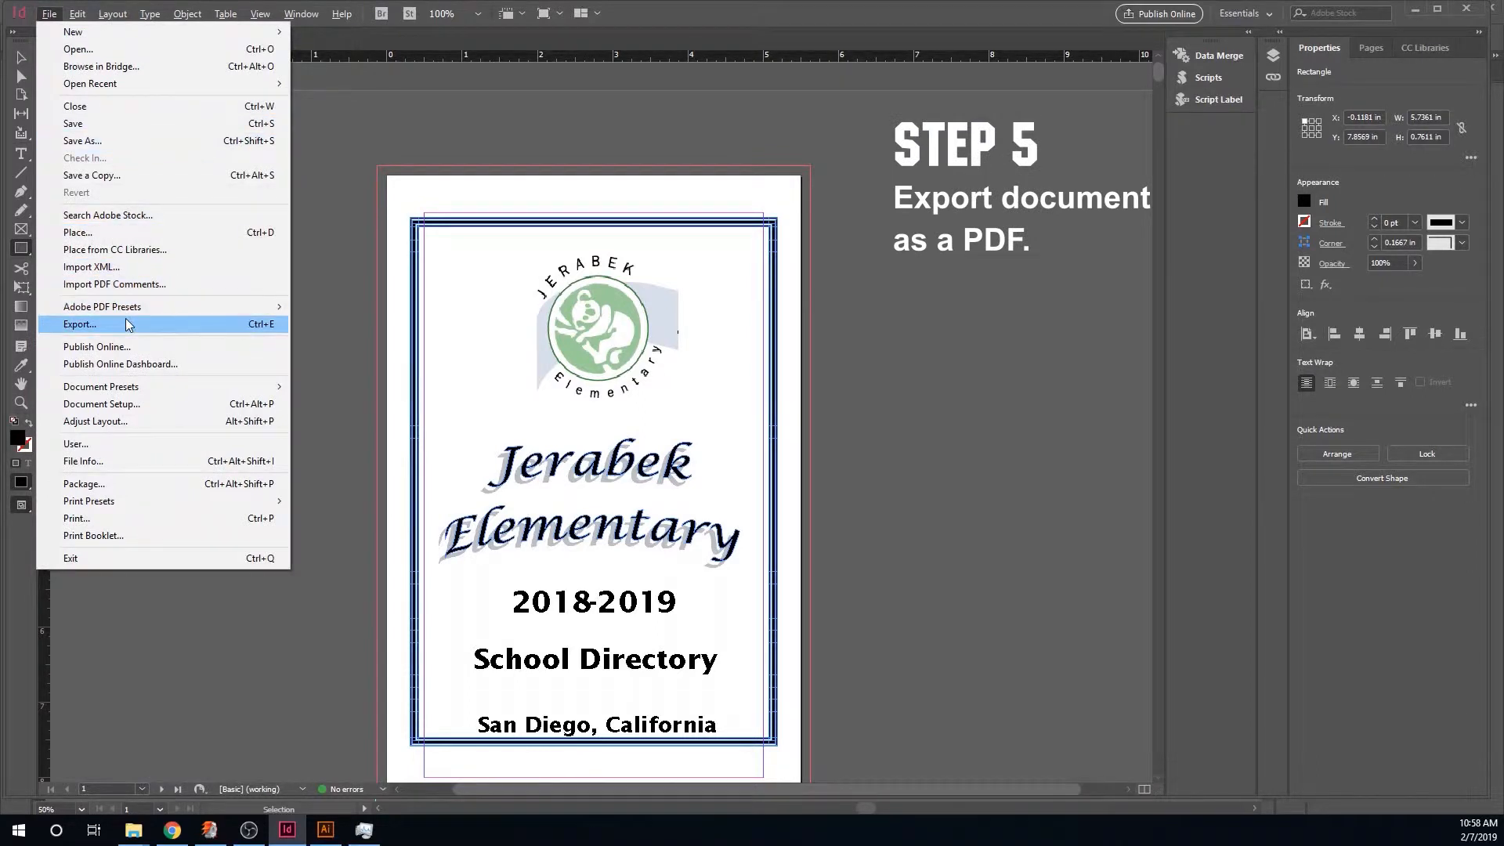
pyautogui.moveTo(228, 307)
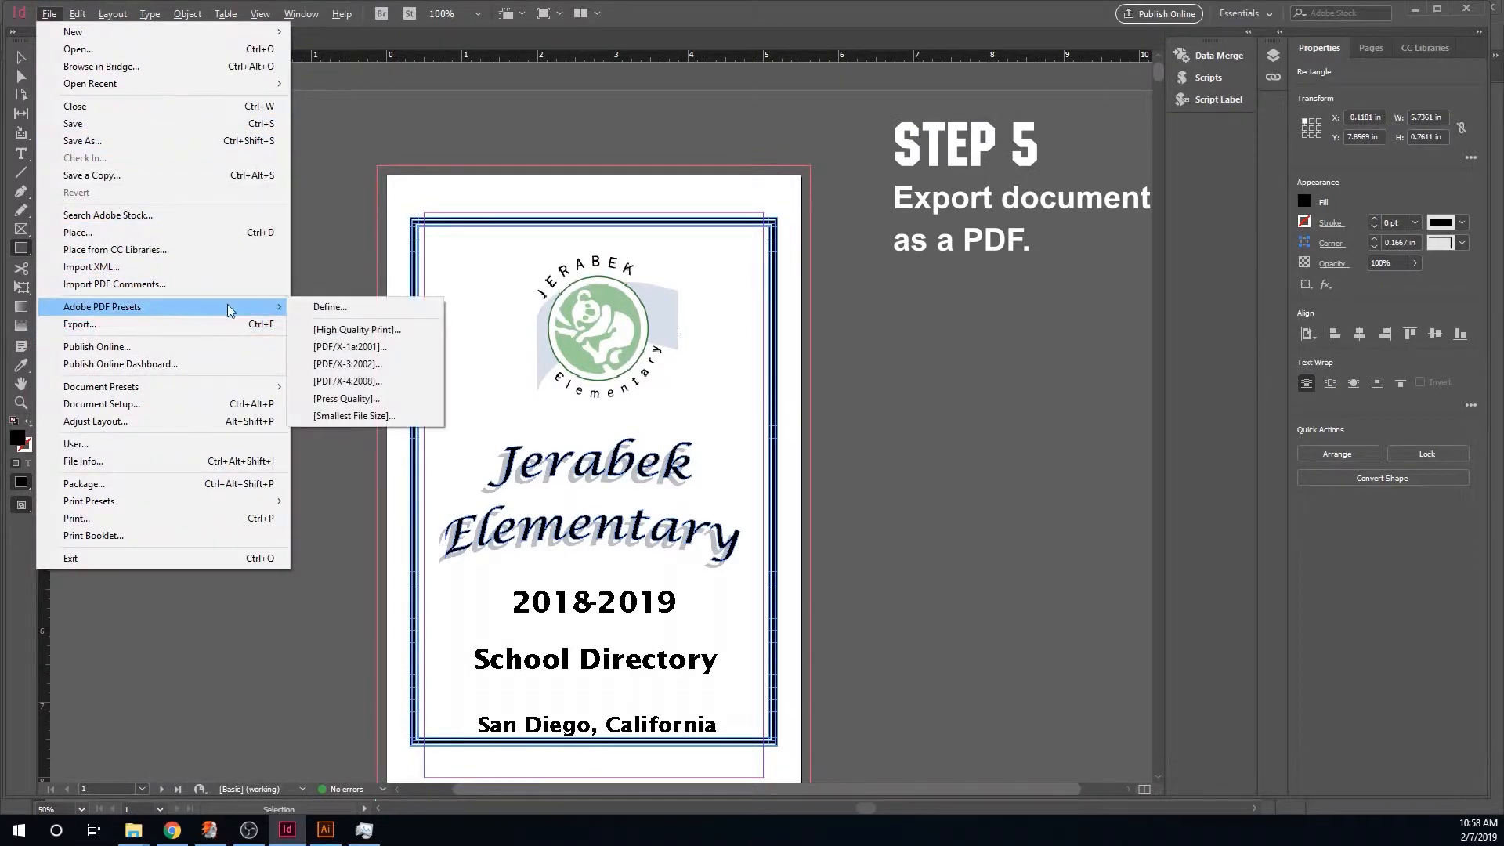
pyautogui.click(359, 329)
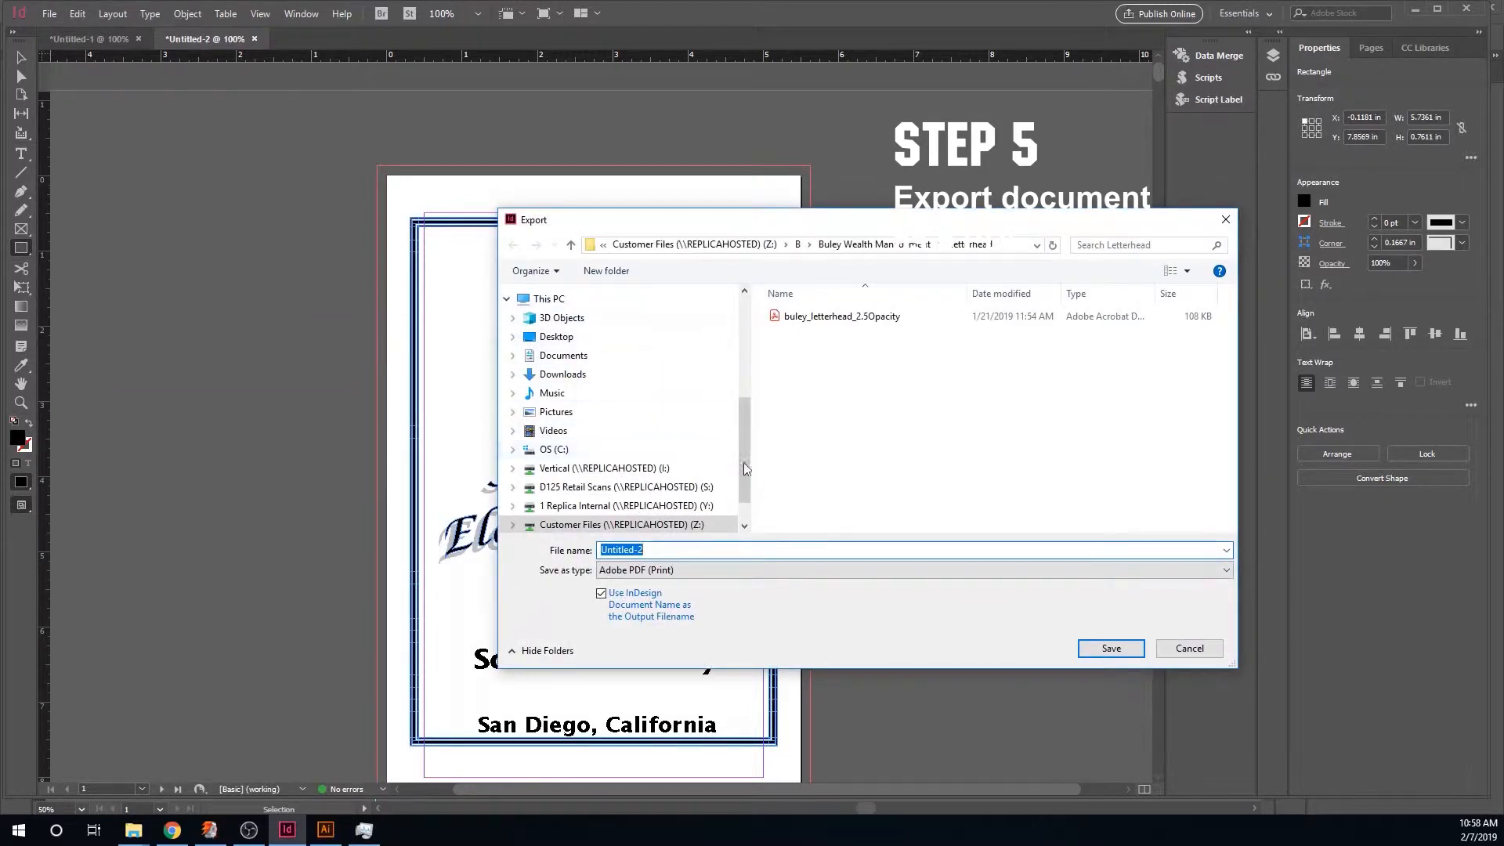
pyautogui.click(592, 327)
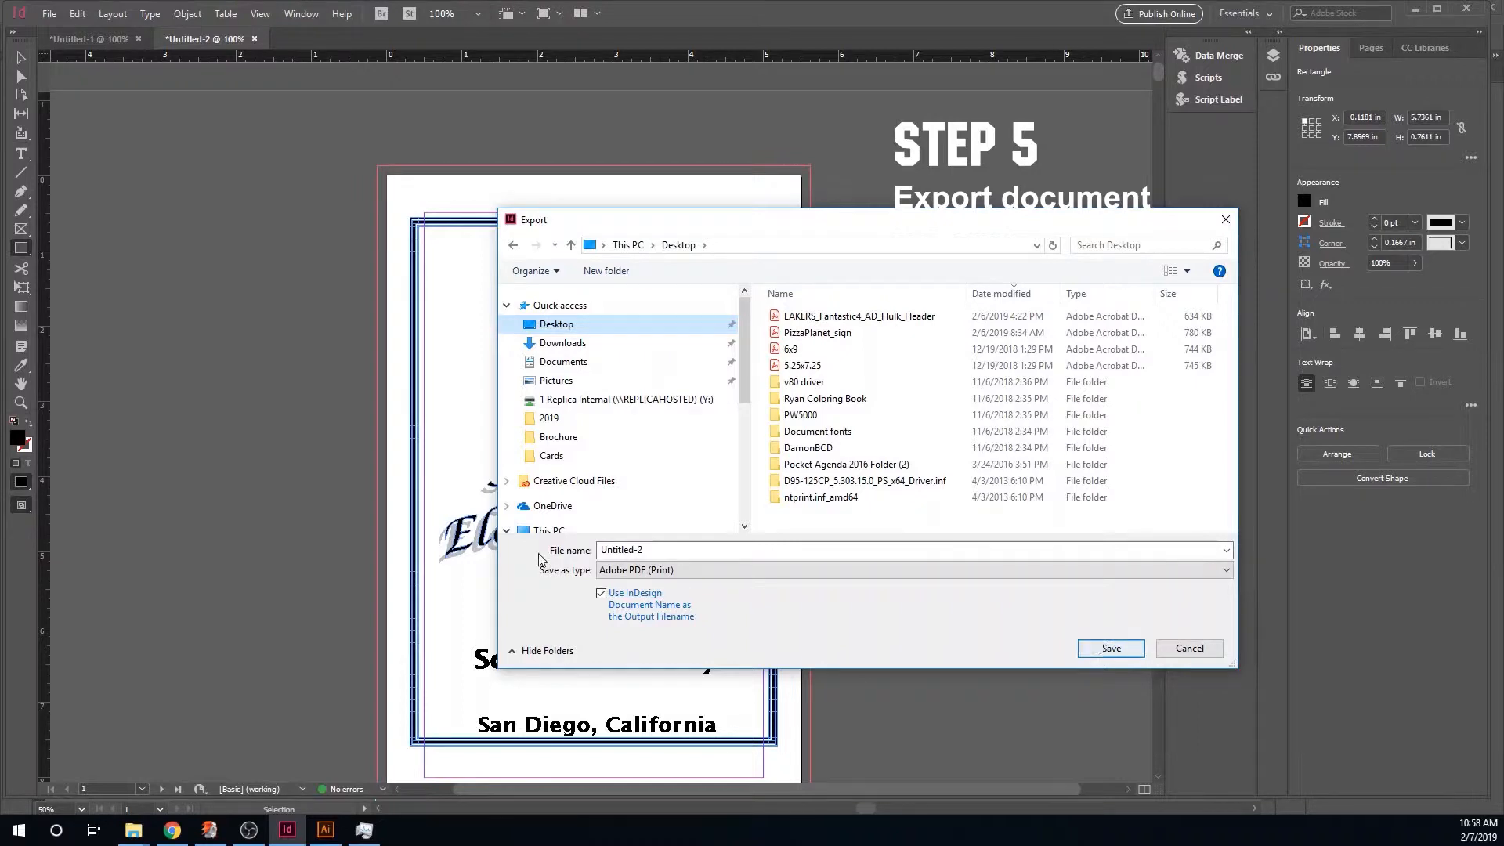
pyautogui.click(1129, 652)
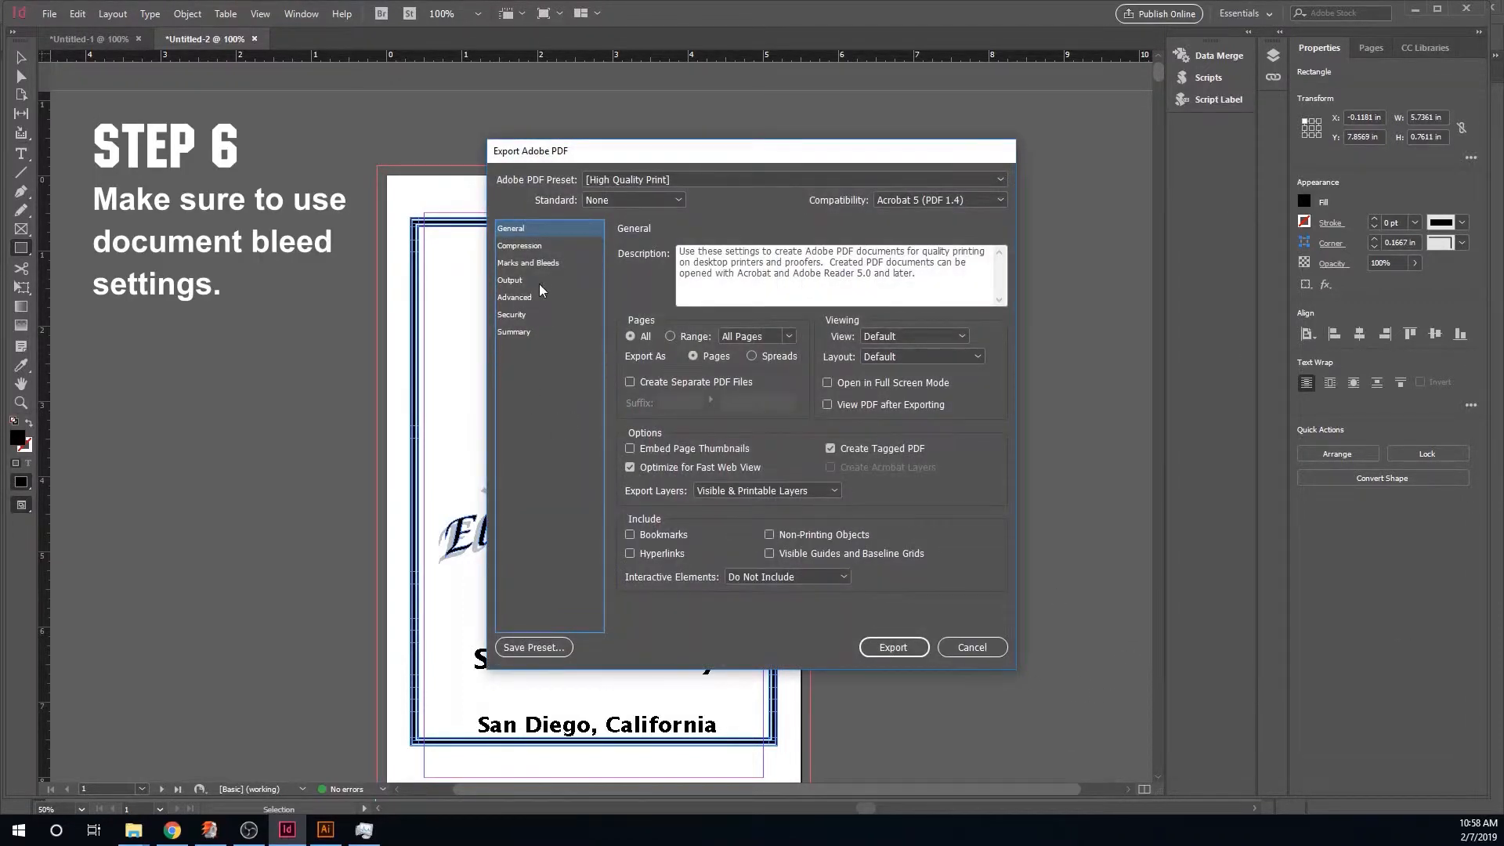
# - Turn on Use Document Bleed Settings under Marks and Bleeds and export the PDF
pyautogui.click(553, 264)
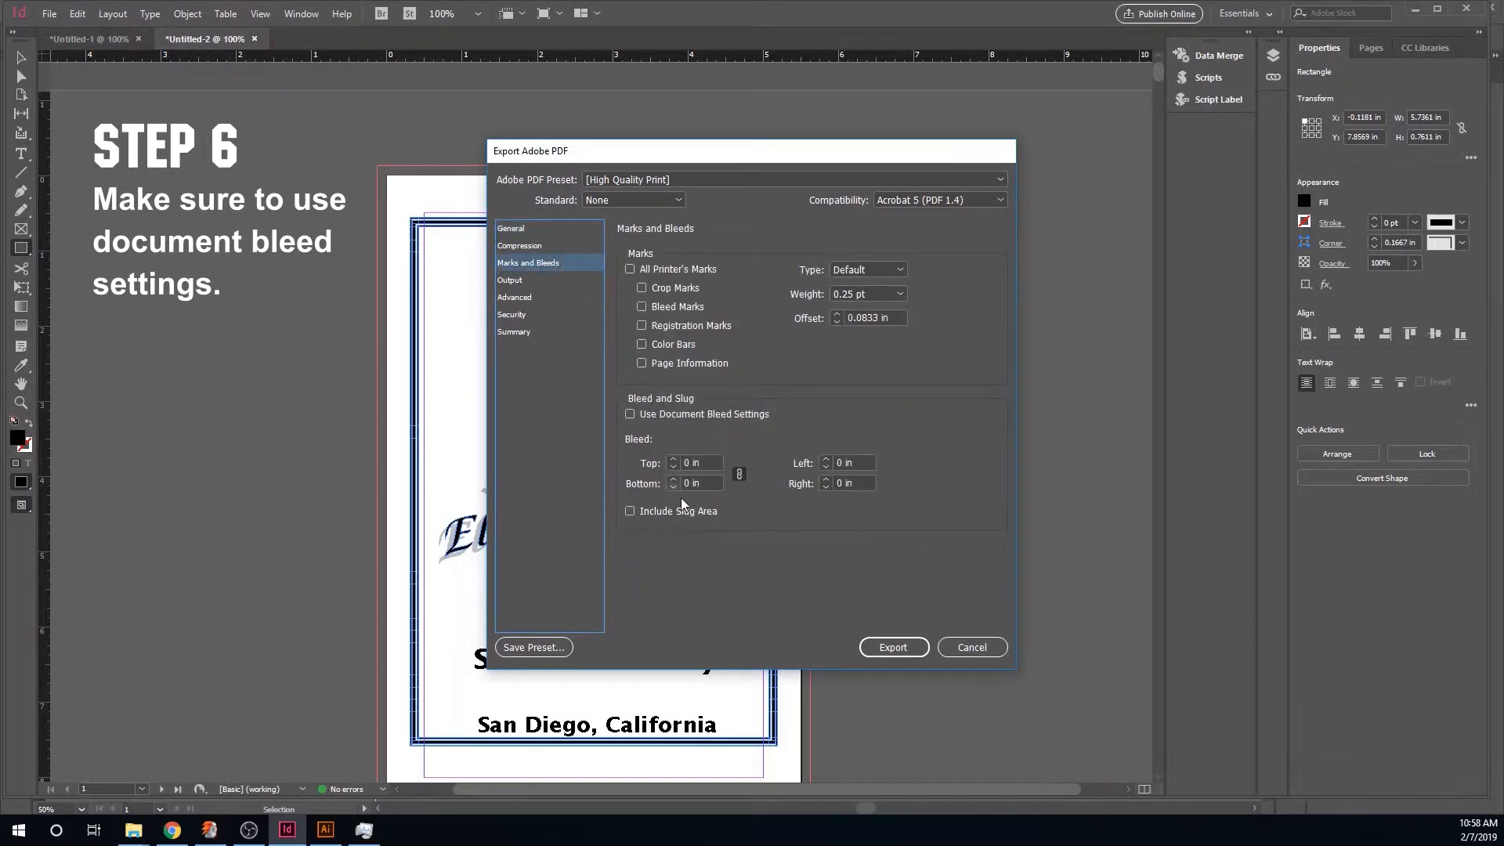
pyautogui.click(632, 415)
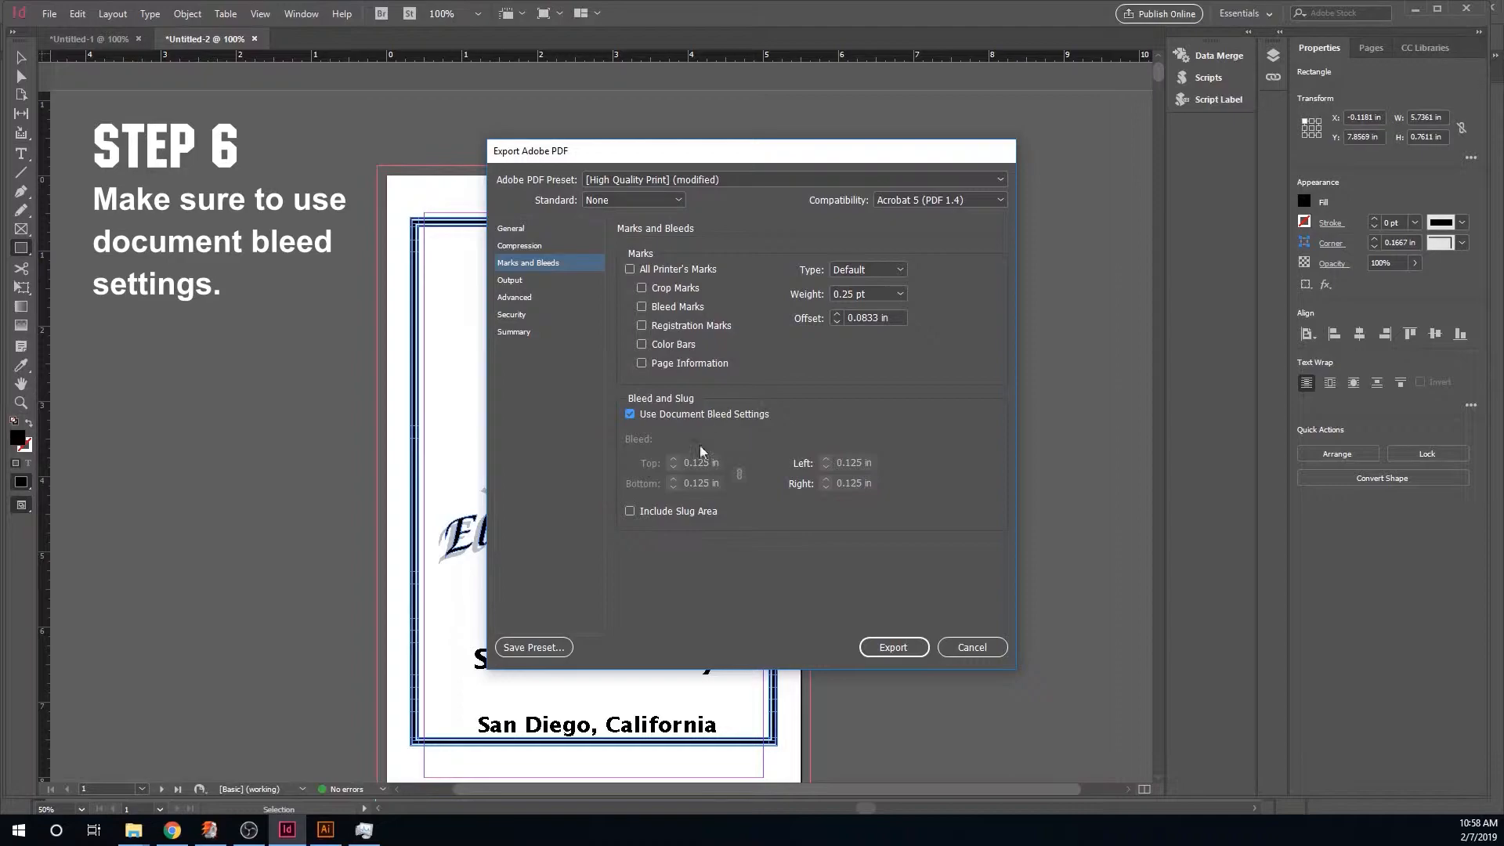
pyautogui.click(899, 648)
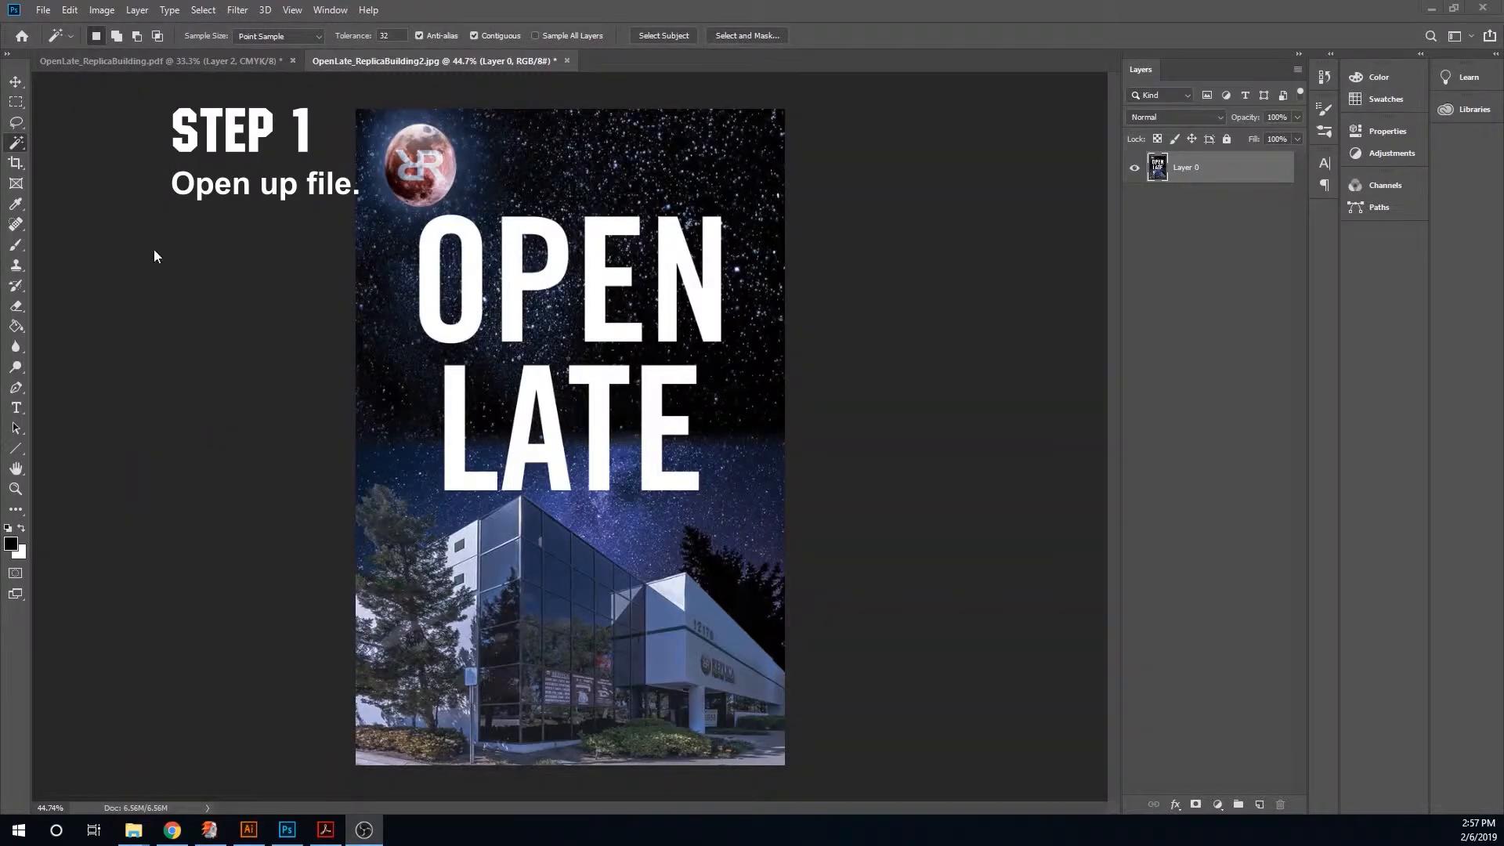
# - In Photoshop, check the Open Late poster's image size in inches
pyautogui.click(101, 9)
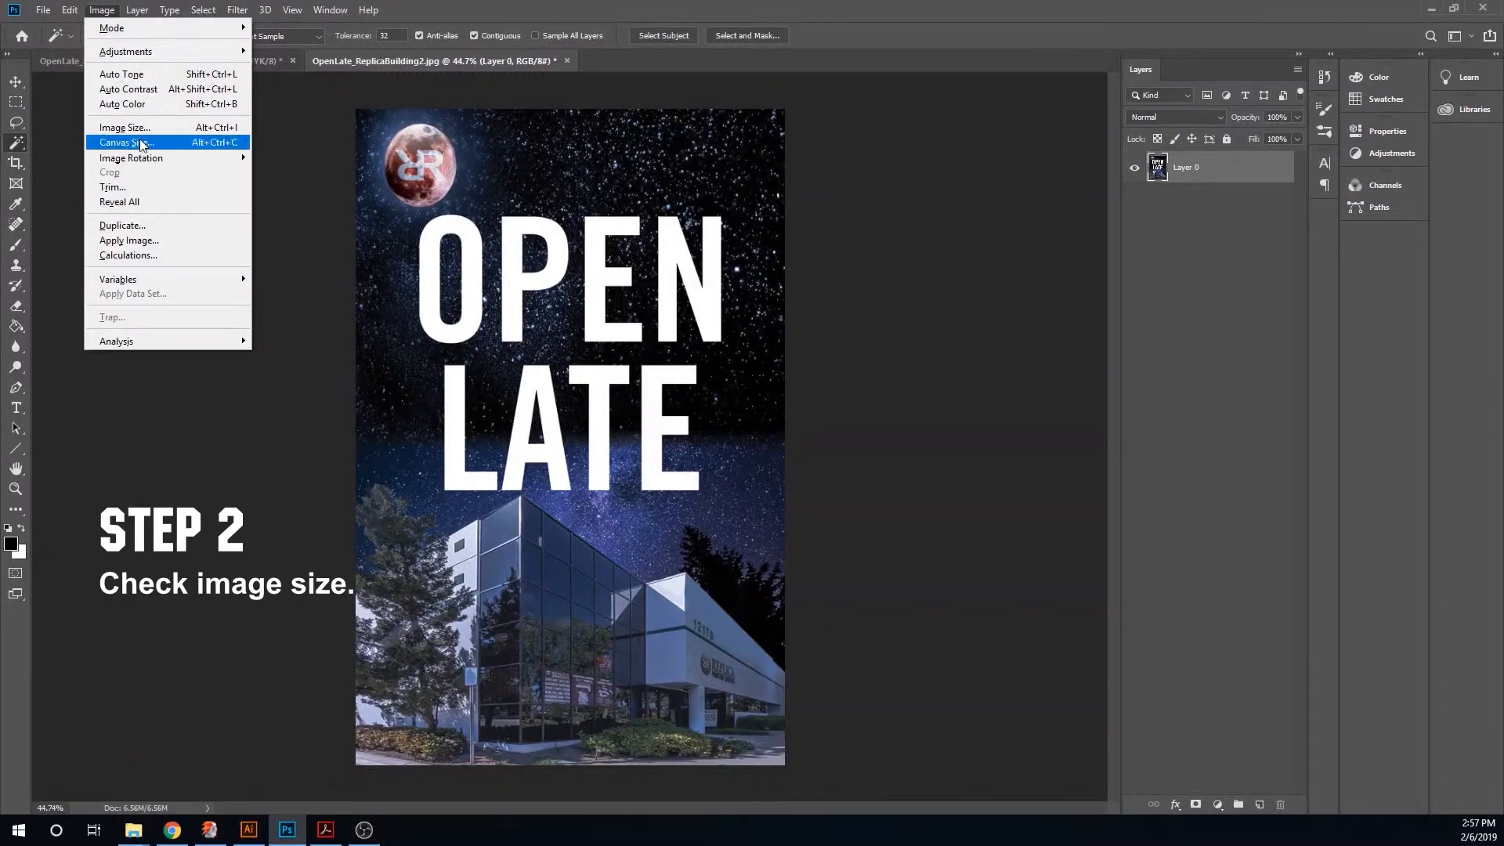
pyautogui.click(161, 128)
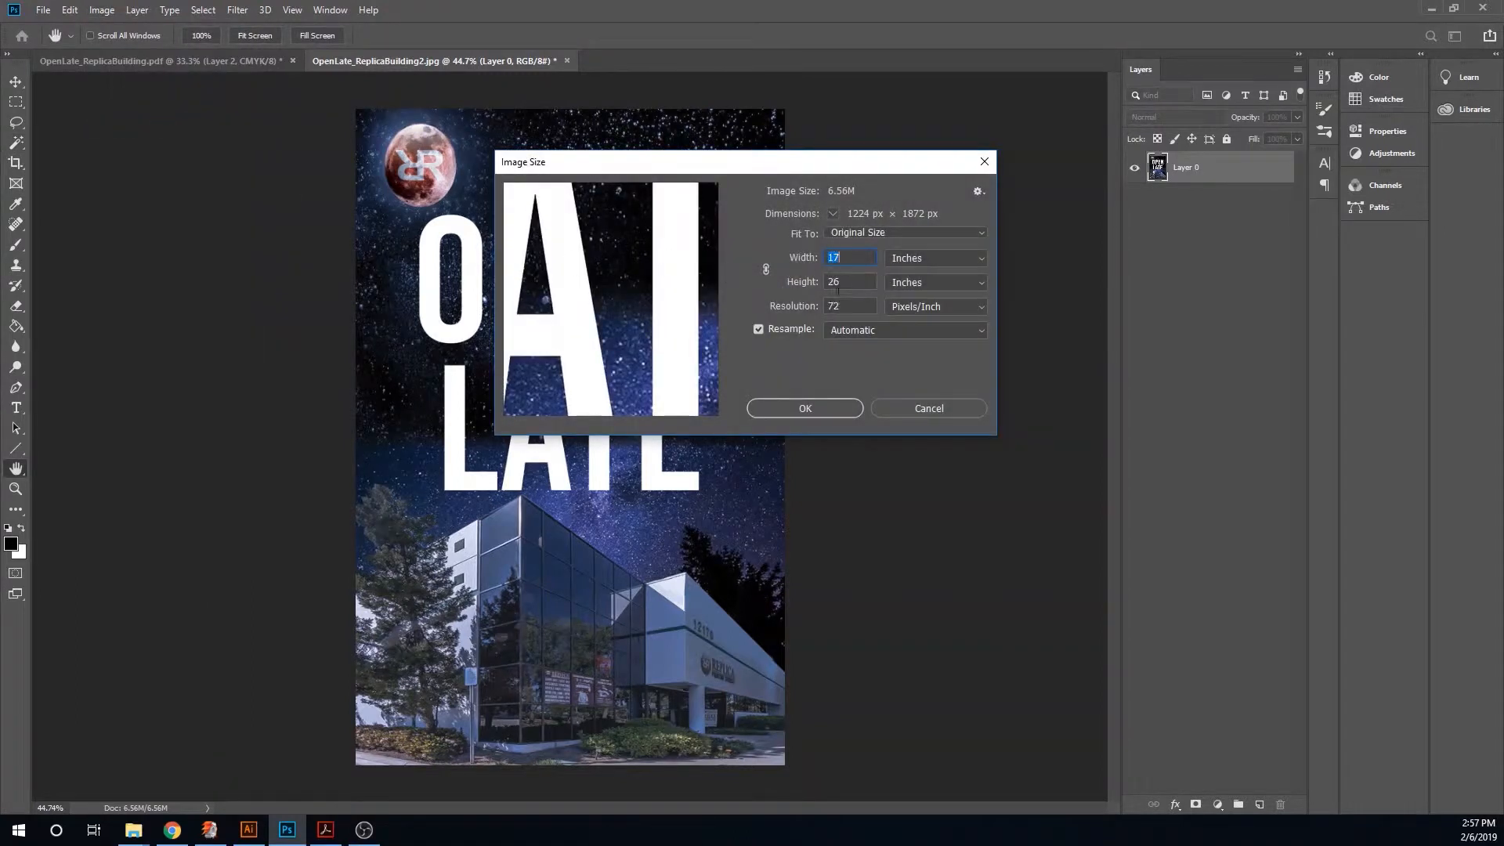
pyautogui.click(783, 408)
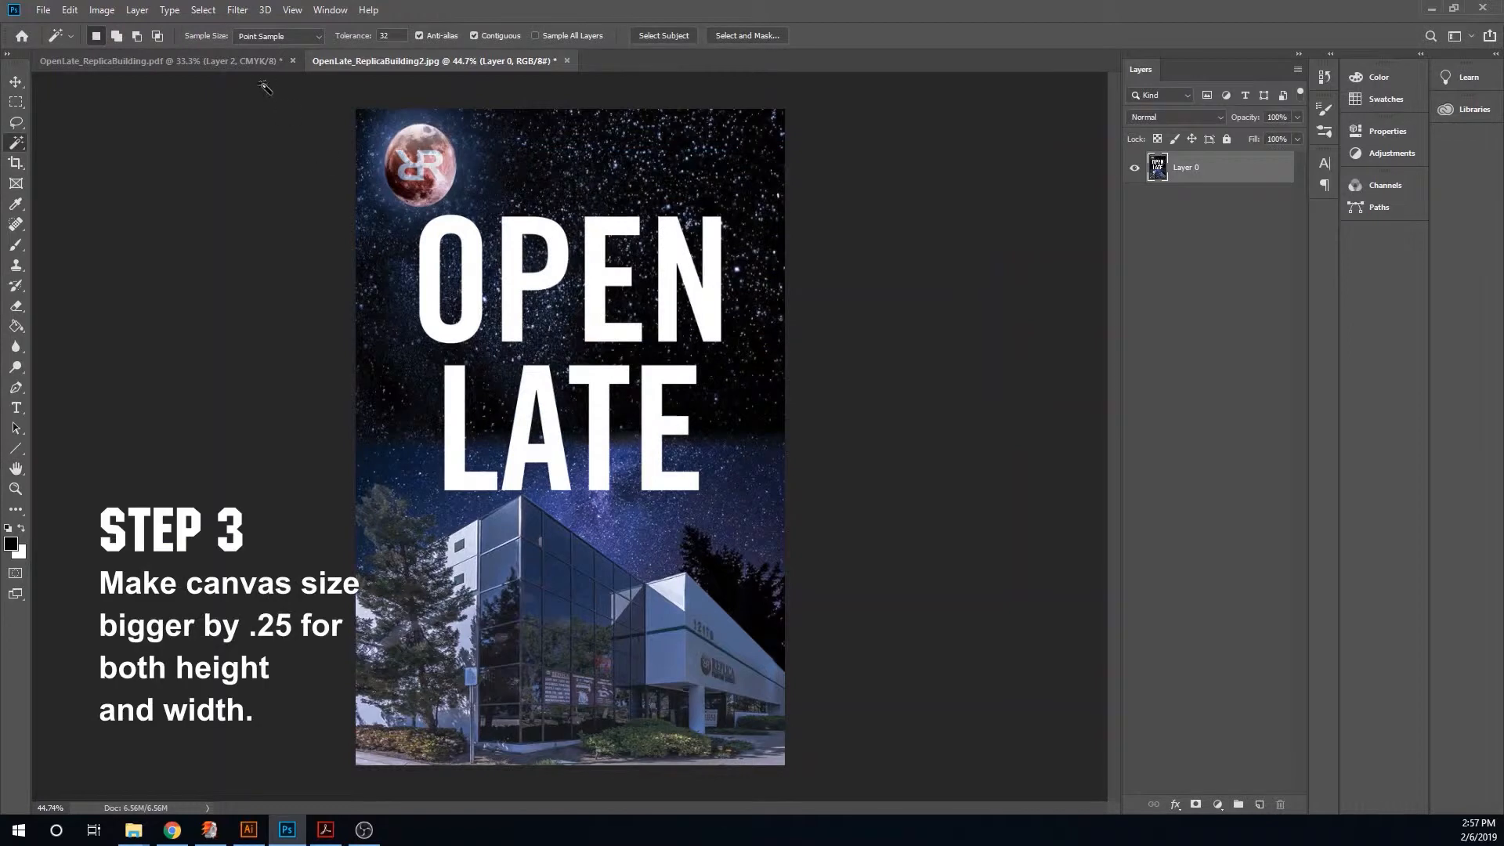
# - Enlarge the canvas to 17.25 inches wide and 26.25 inches high
pyautogui.click(102, 10)
pyautogui.click(133, 142)
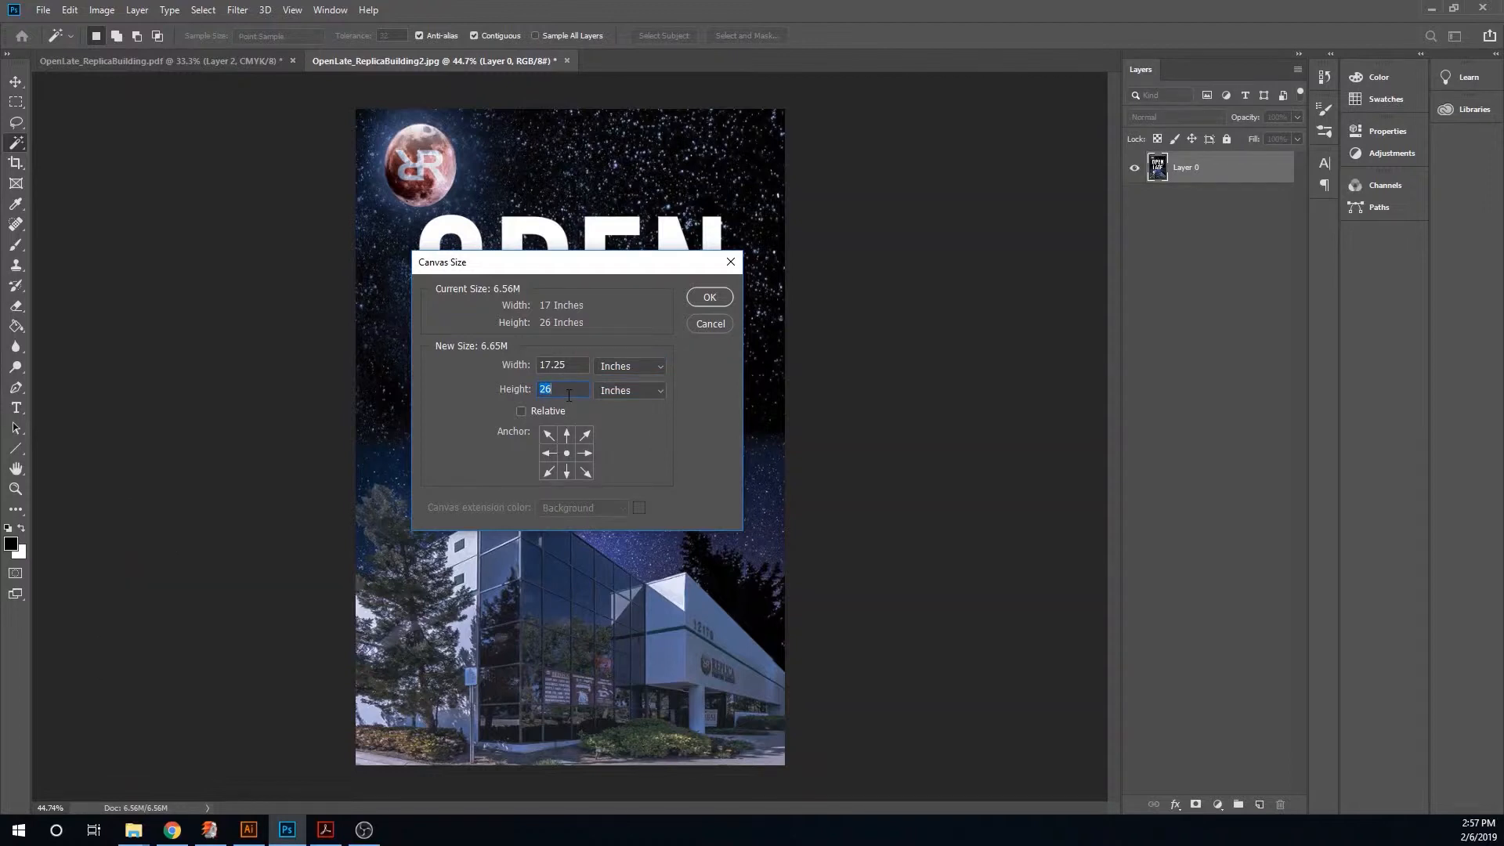
pyautogui.click(561, 387)
pyautogui.press('BackSpace')
pyautogui.write('25')
pyautogui.click(712, 296)
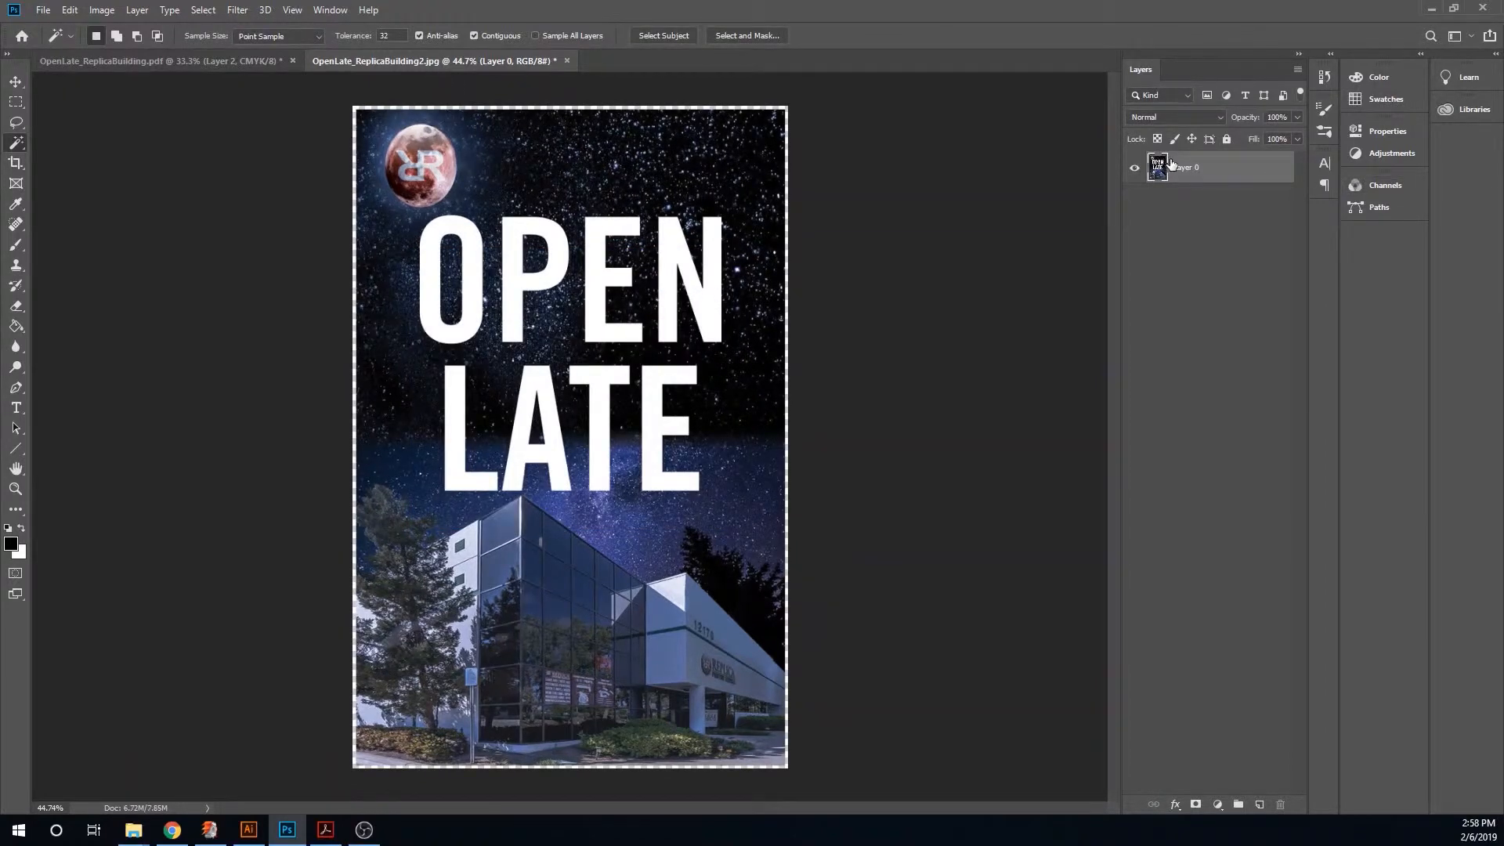
# - Duplicate the background layer and free-transform the copy to stretch it over the enlarged canvas edges
pyautogui.moveTo(1191, 171); pyautogui.dragTo(1185, 193)
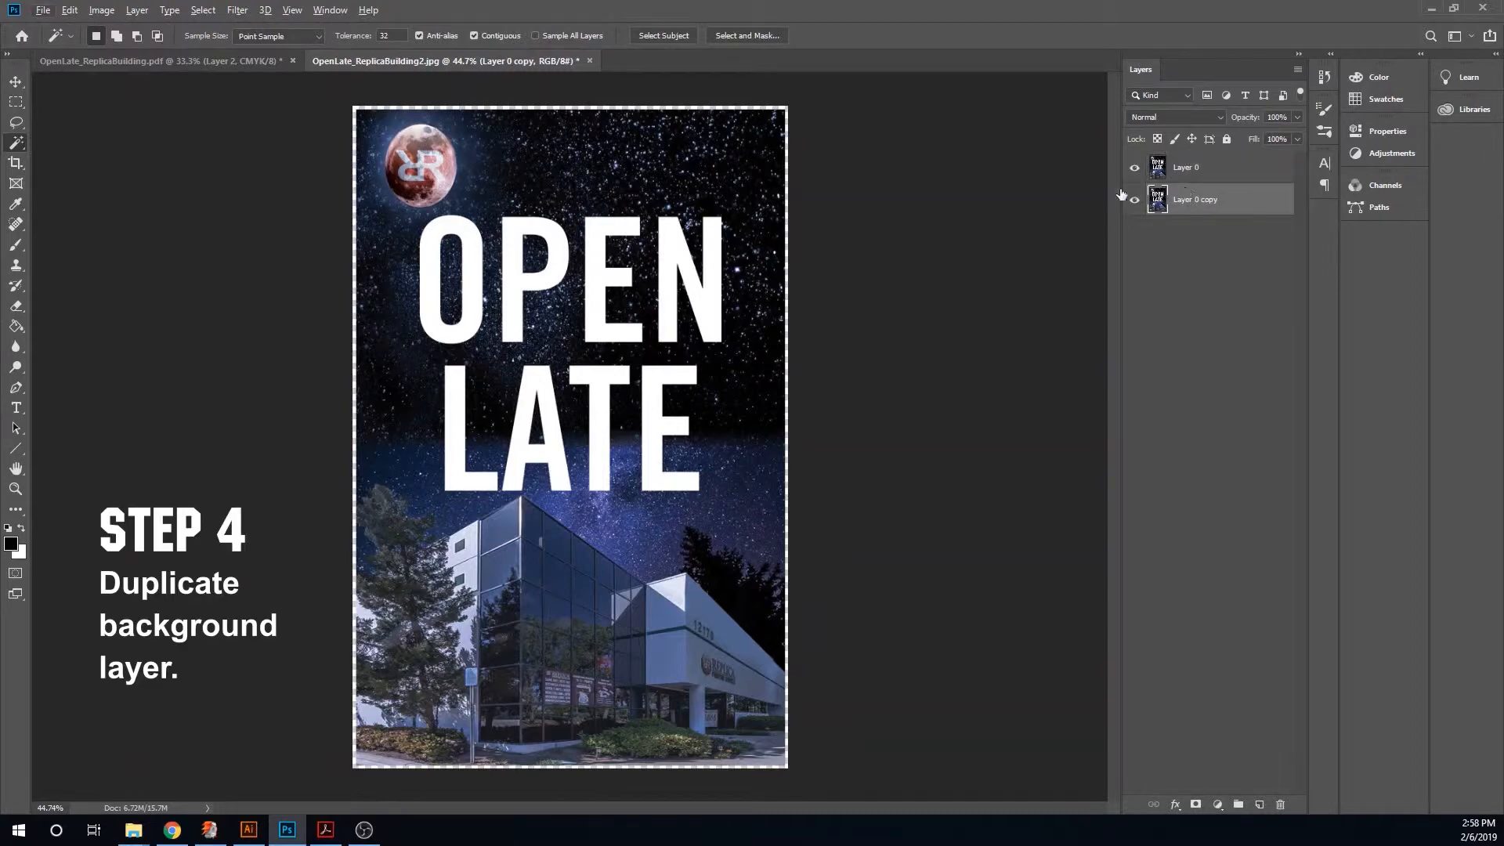
pyautogui.hotkey('ctrl', 't')
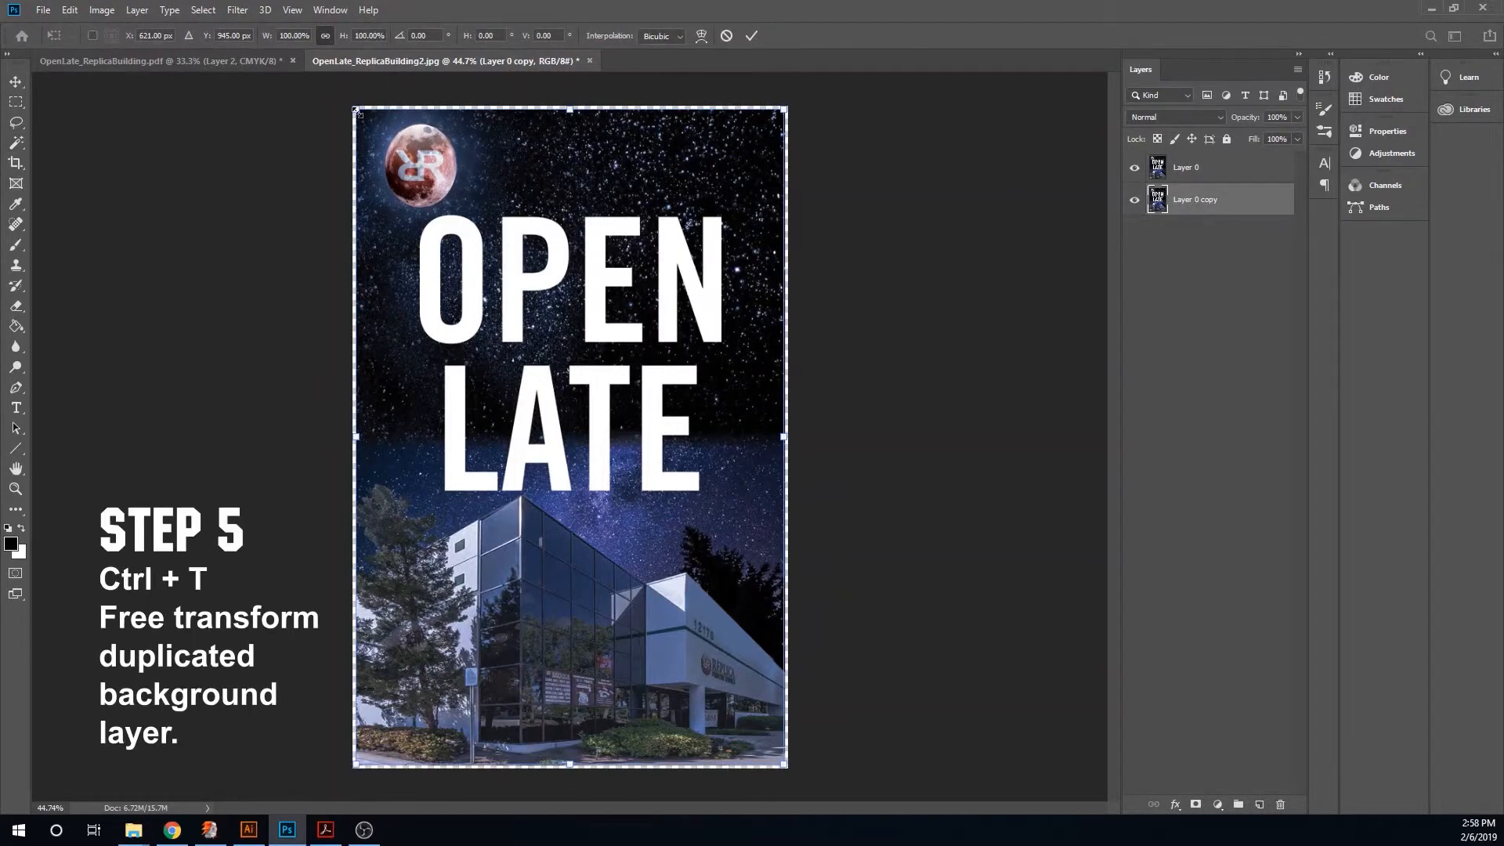
pyautogui.moveTo(353, 108); pyautogui.dragTo(351, 104)
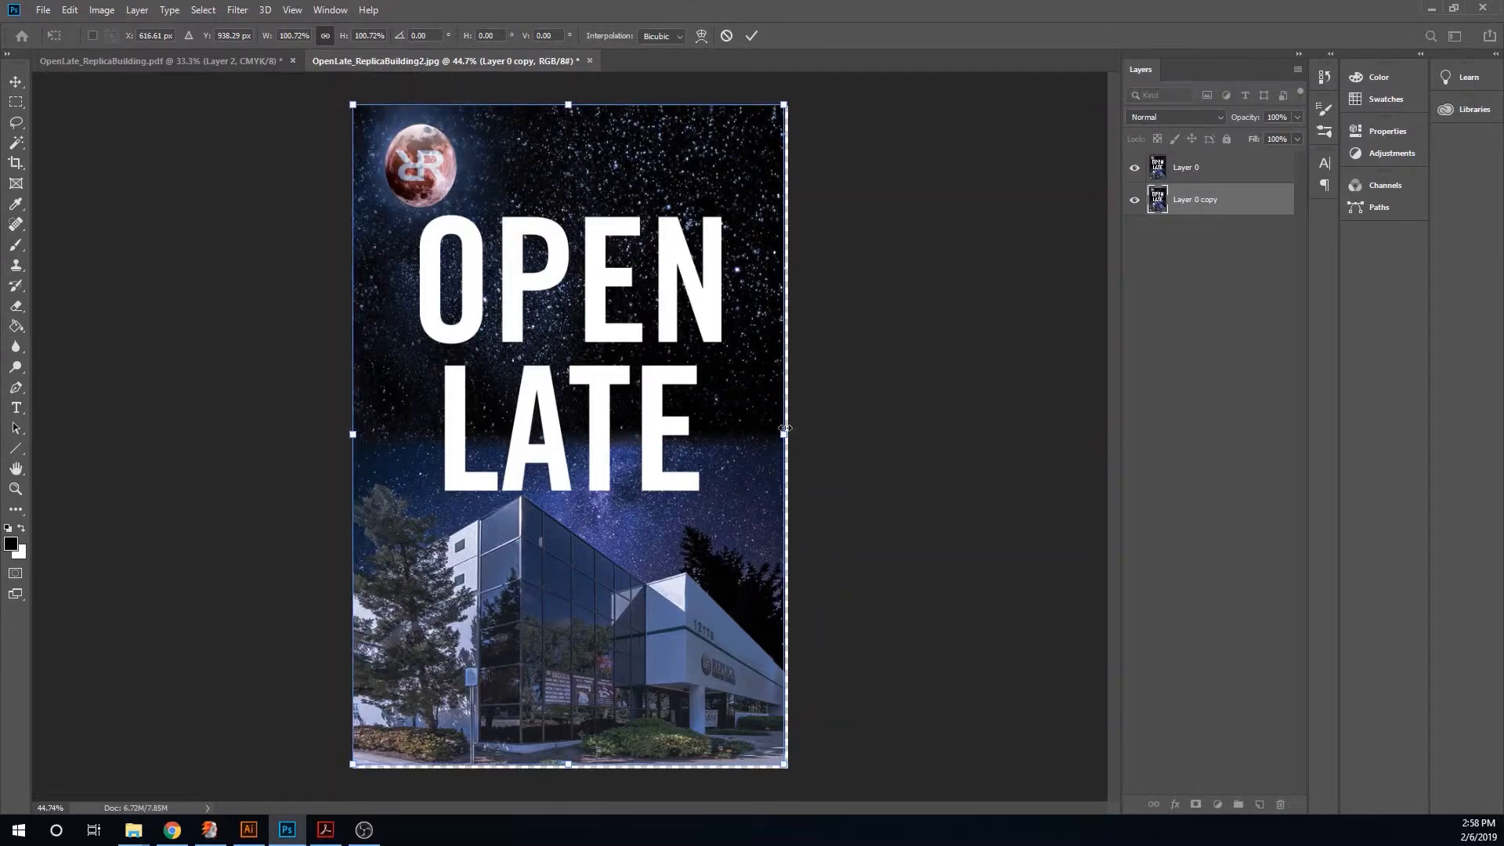
pyautogui.moveTo(784, 762); pyautogui.dragTo(793, 770)
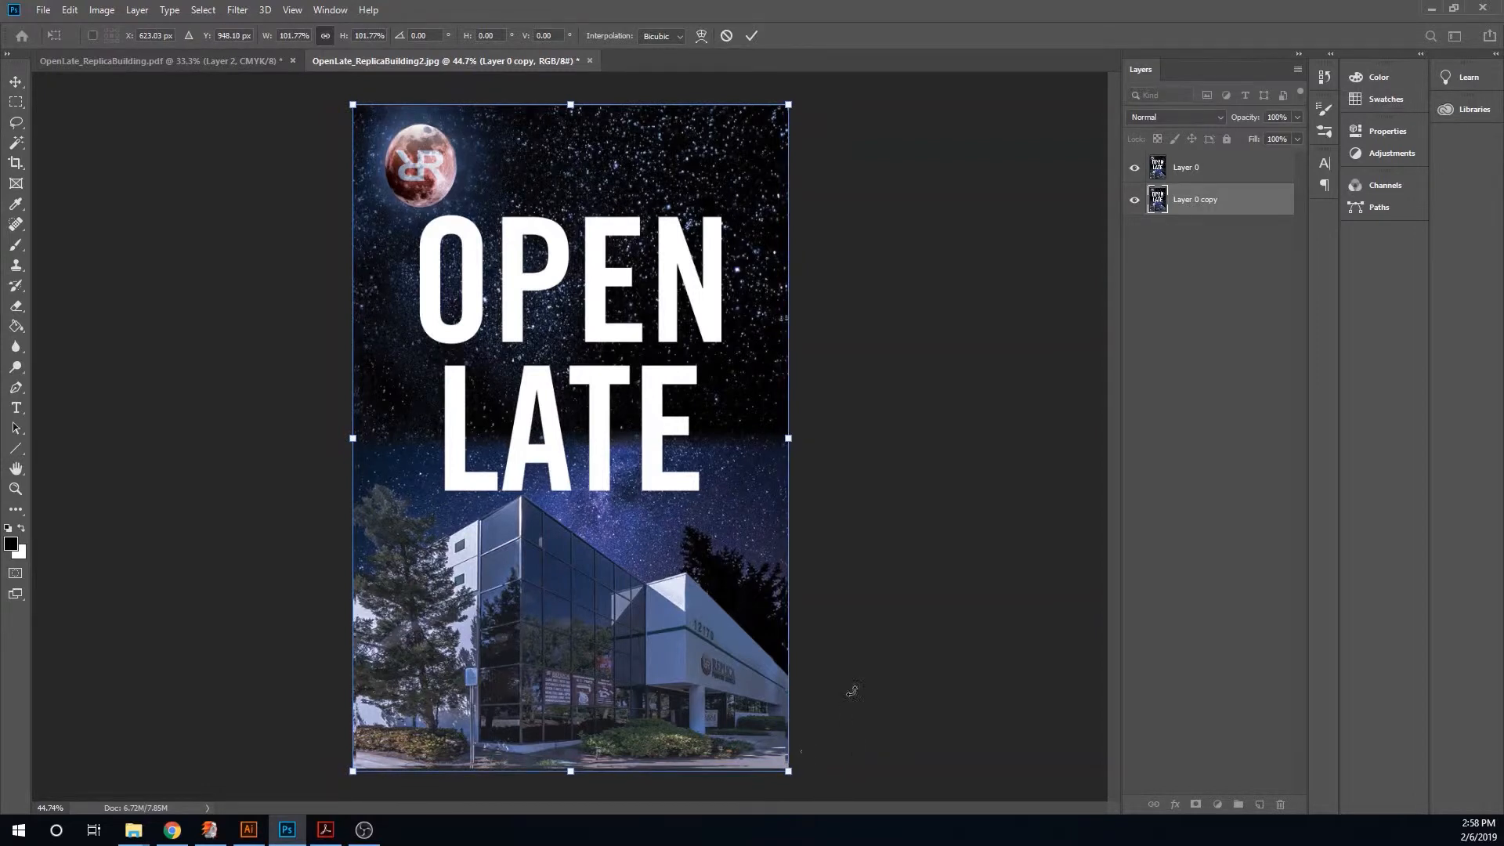
pyautogui.click(751, 35)
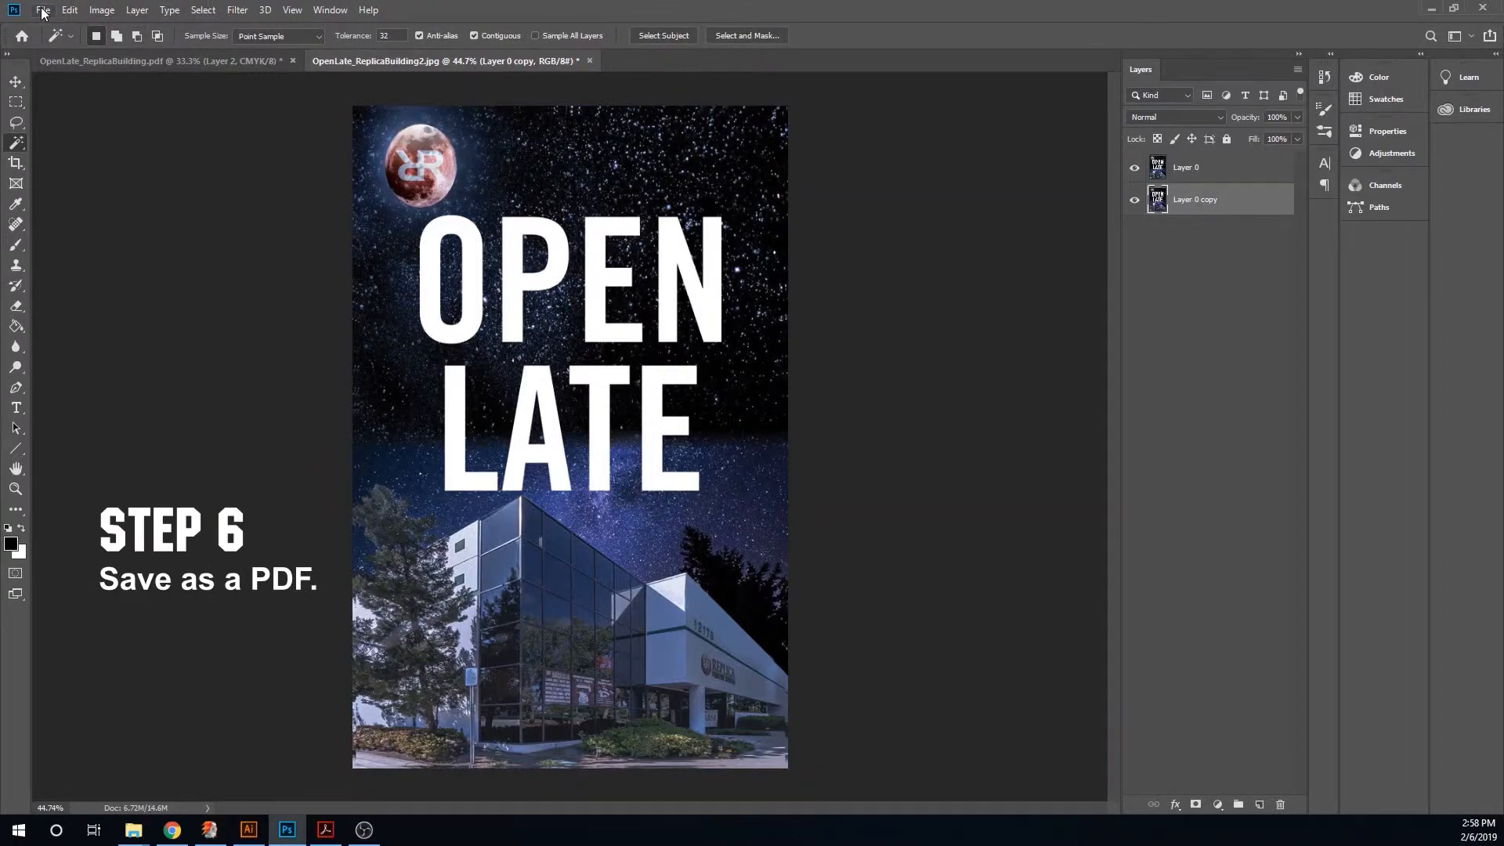
# - Save the poster as a Photoshop PDF named OpenLate_ReplicaBuilding2, replacing the existing file
pyautogui.click(44, 10)
pyautogui.click(70, 185)
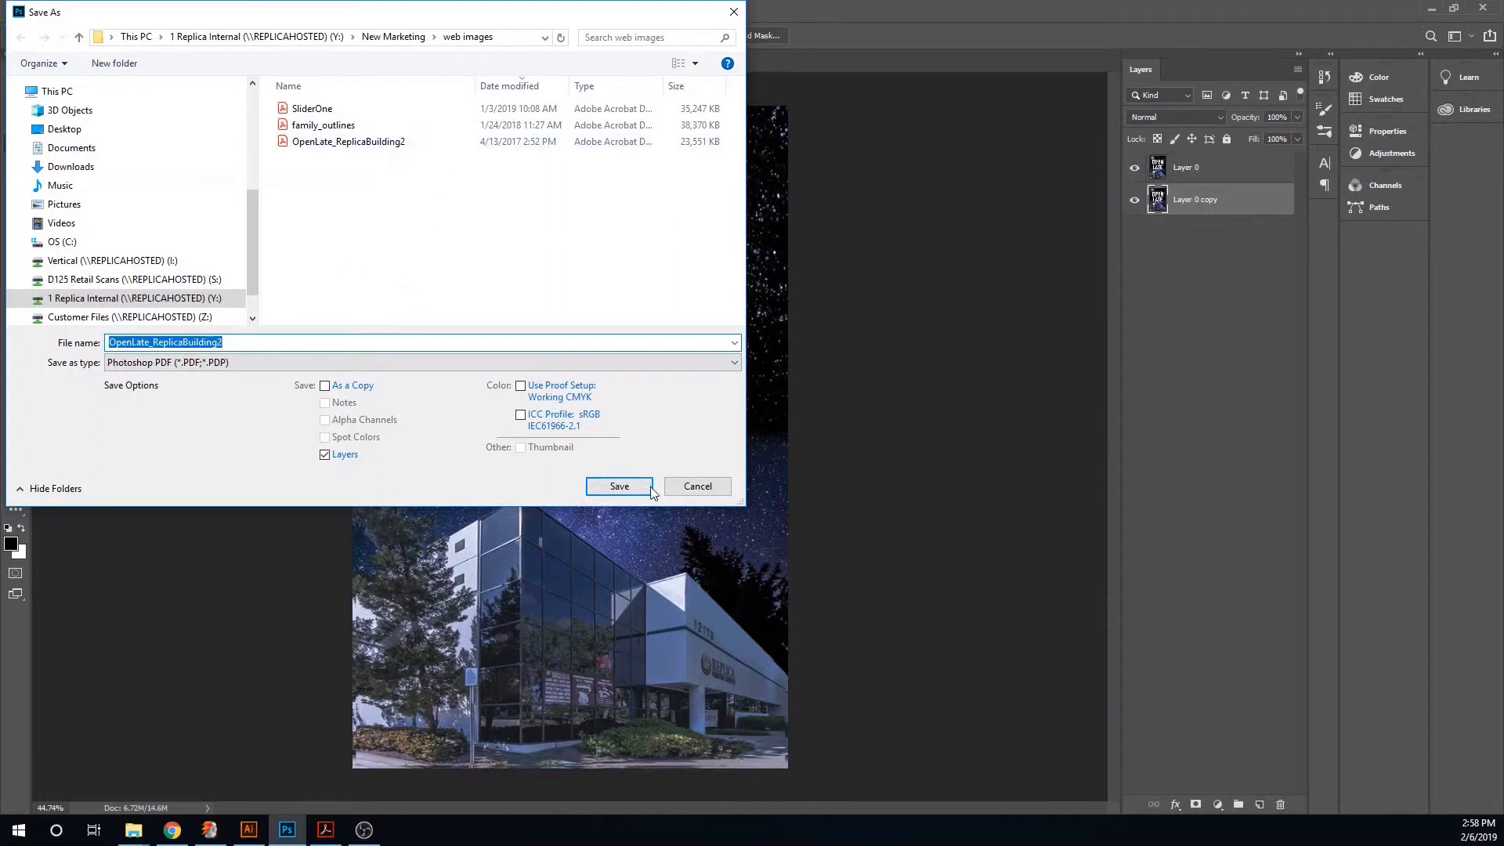
pyautogui.click(619, 486)
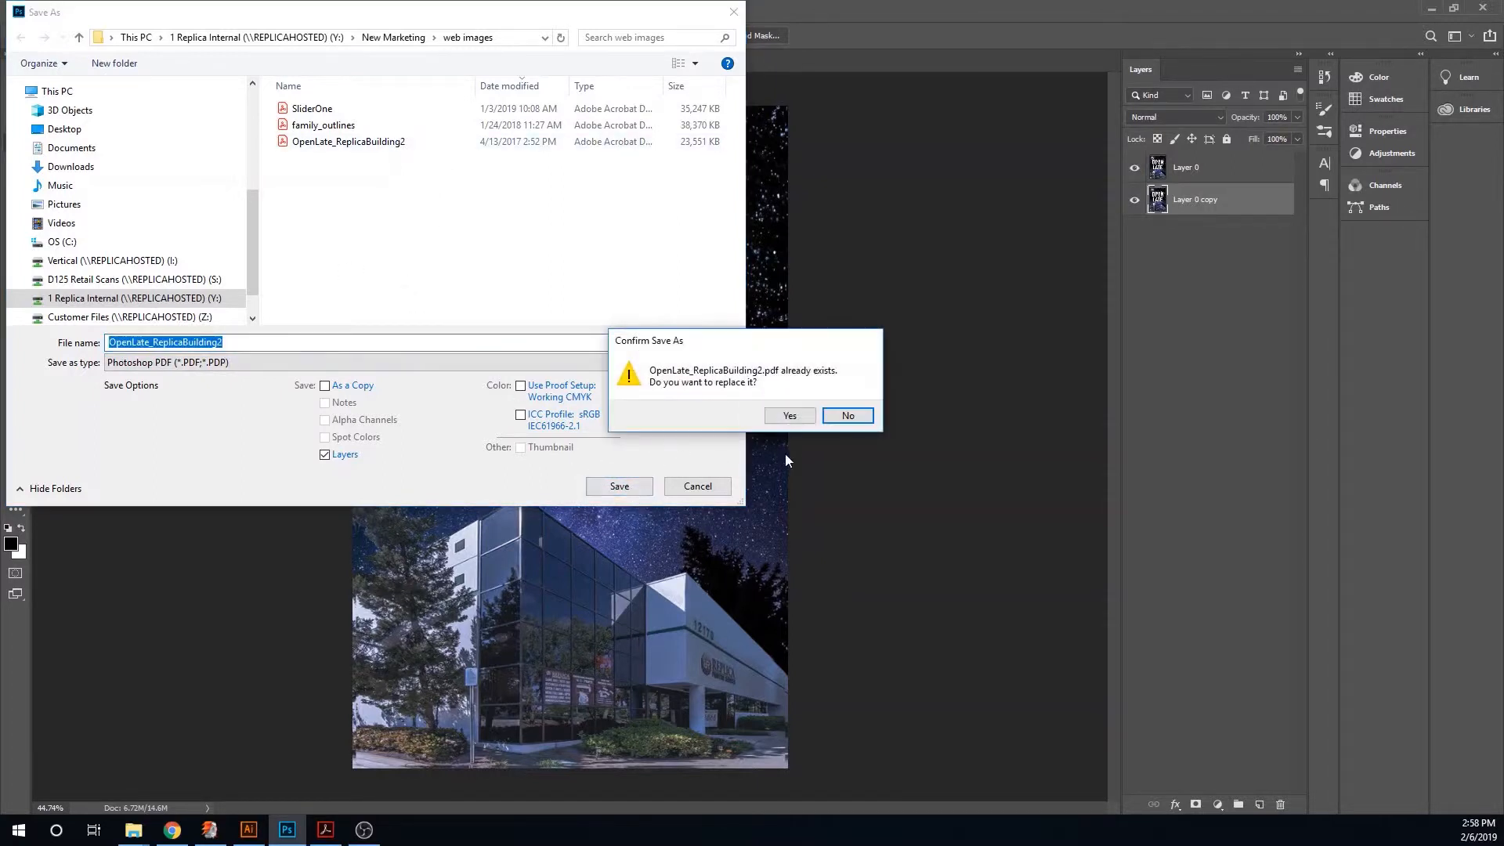
pyautogui.click(790, 415)
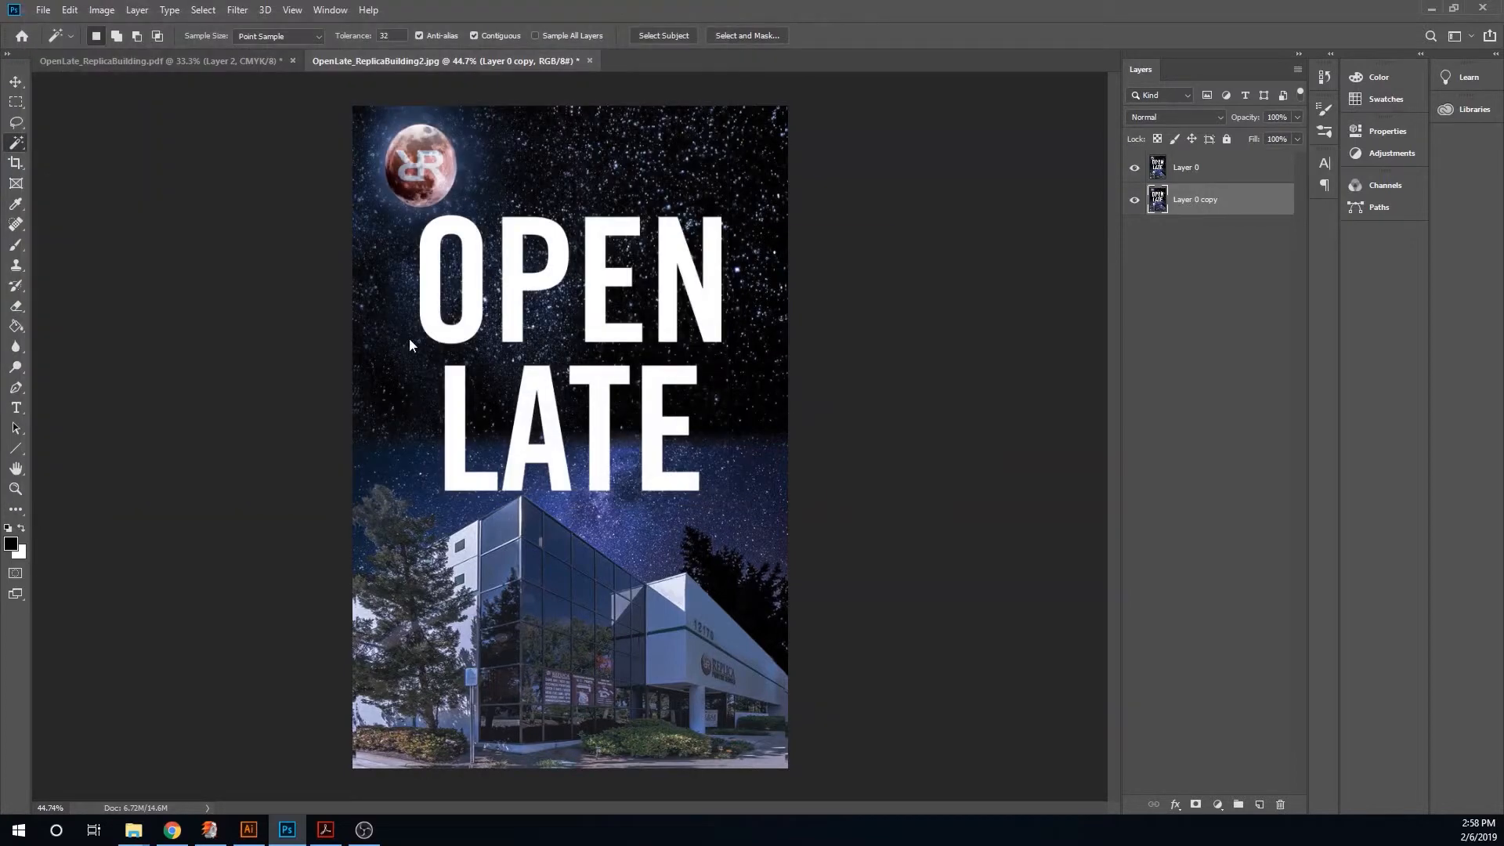
pyautogui.click(750, 321)
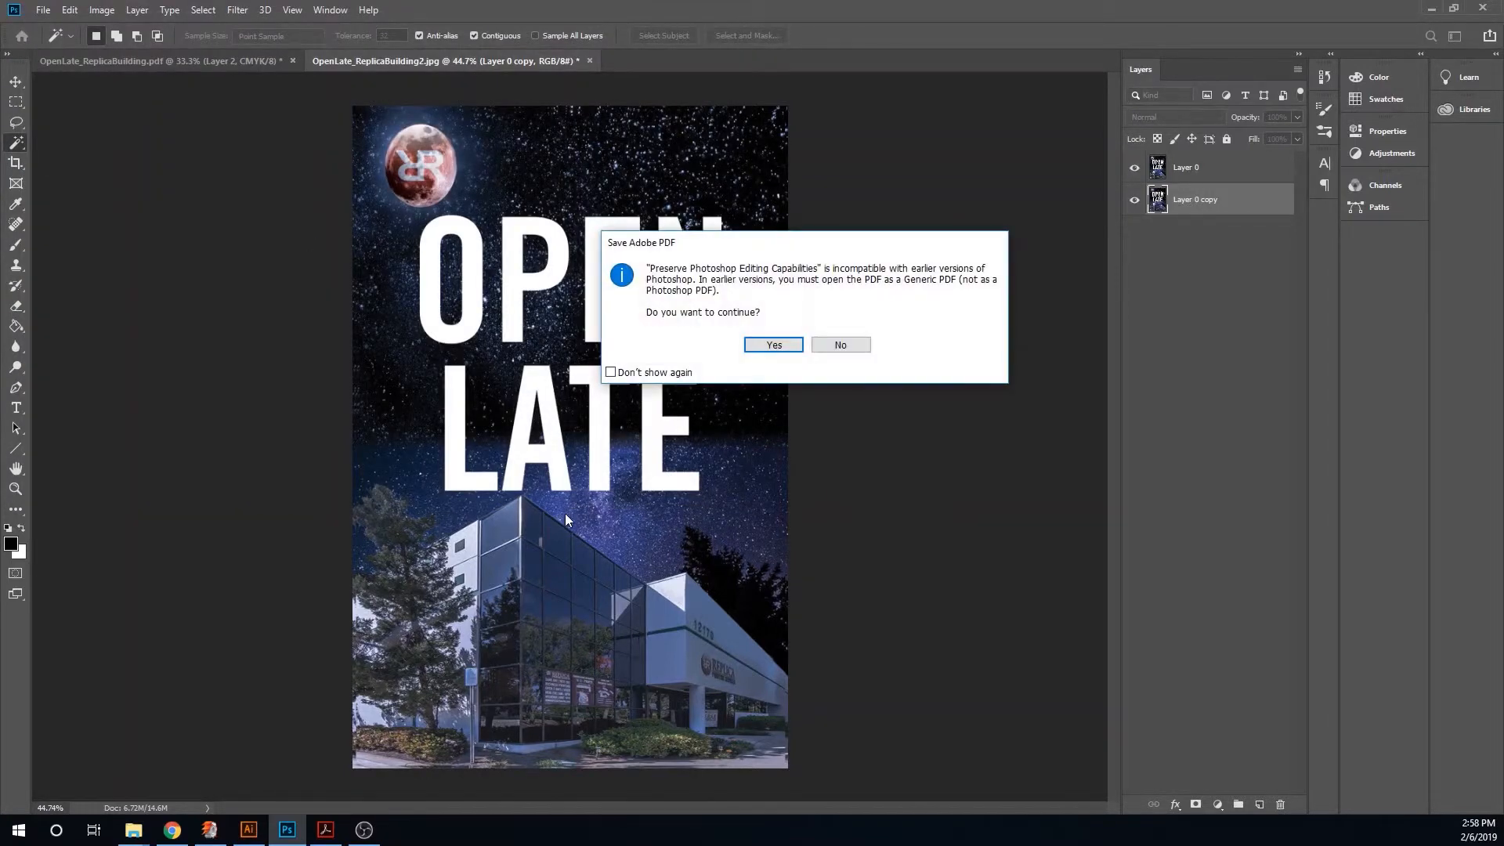
pyautogui.click(768, 346)
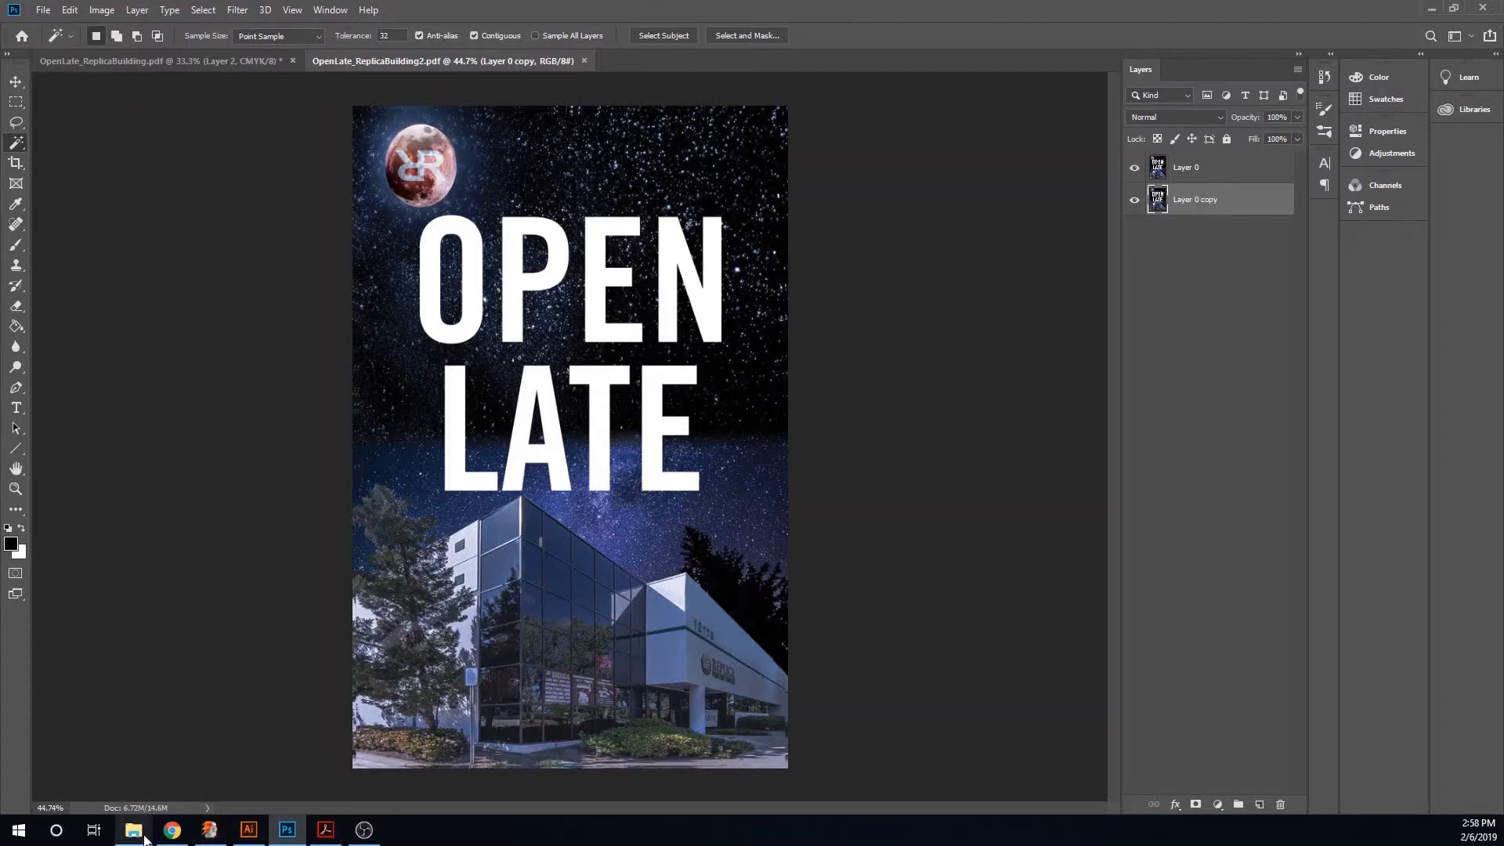
# - In Acrobat, add a 0.125 inch bleed to every page edge with Quite Imposing Plus and save the PDF
pyautogui.moveTo(143, 839)
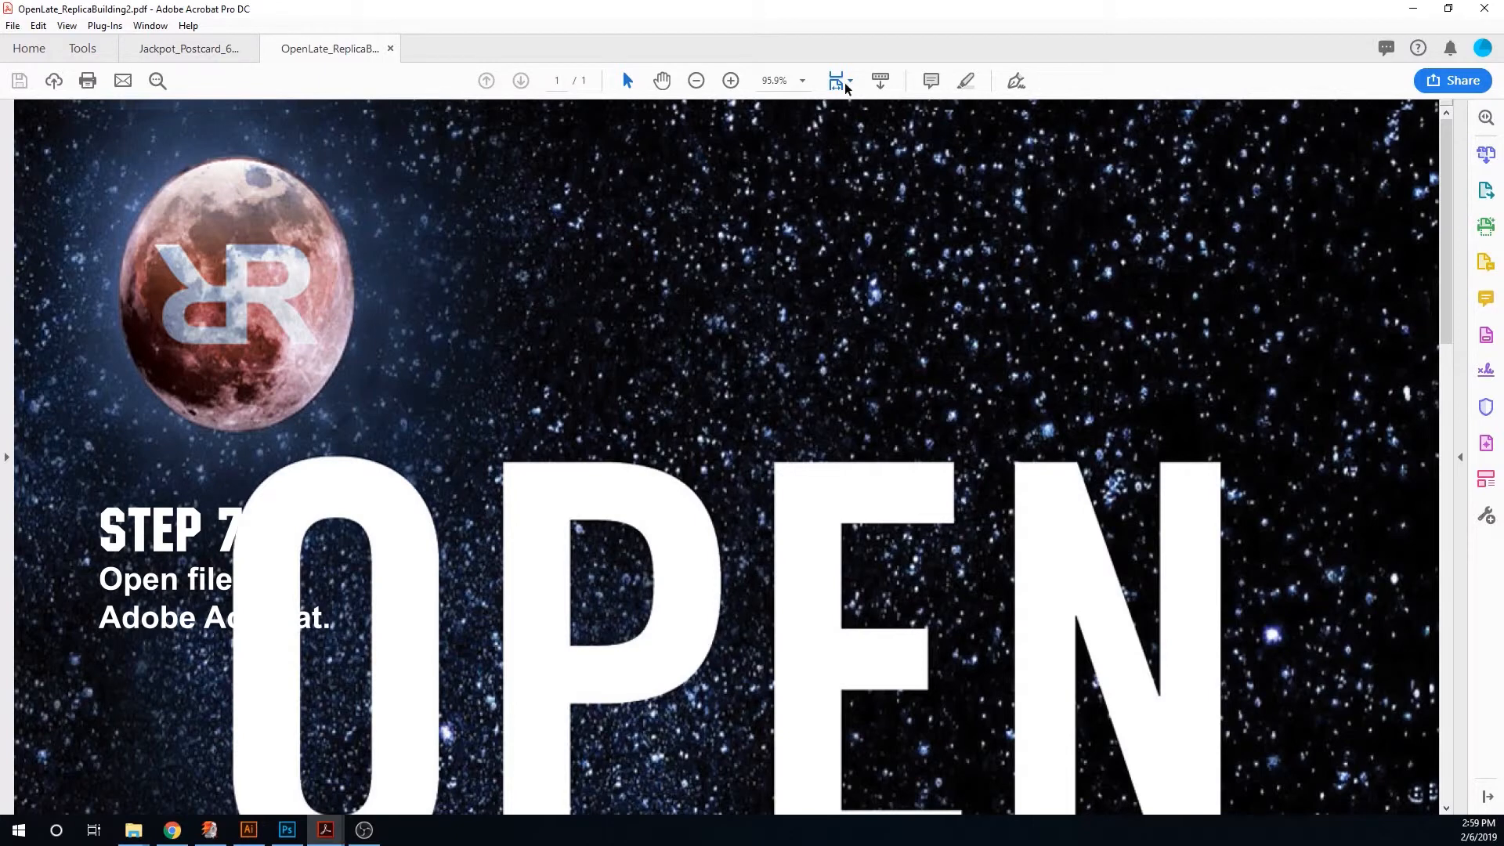
pyautogui.click(846, 86)
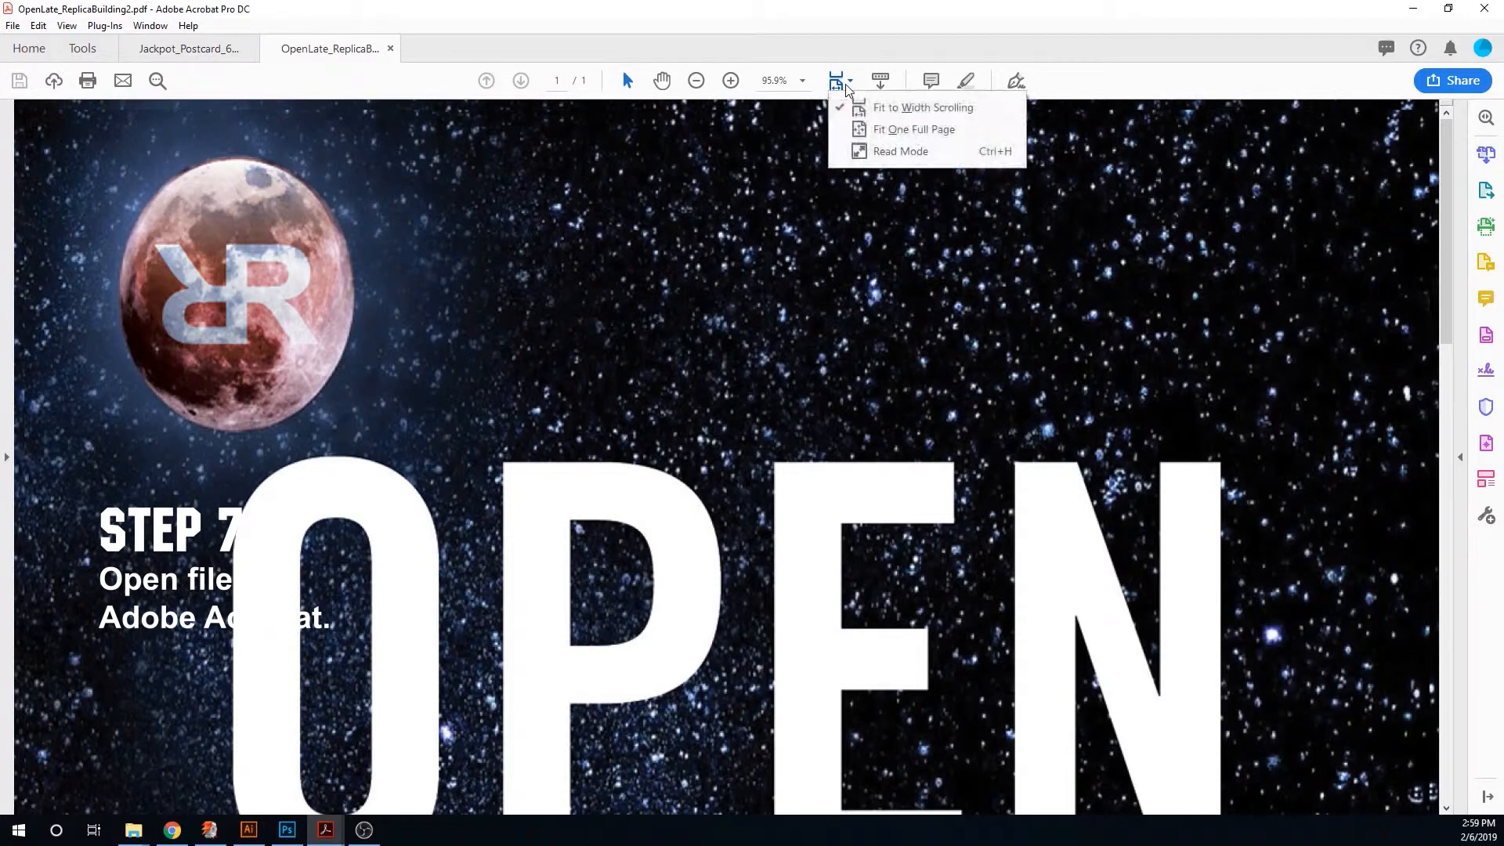
pyautogui.click(904, 129)
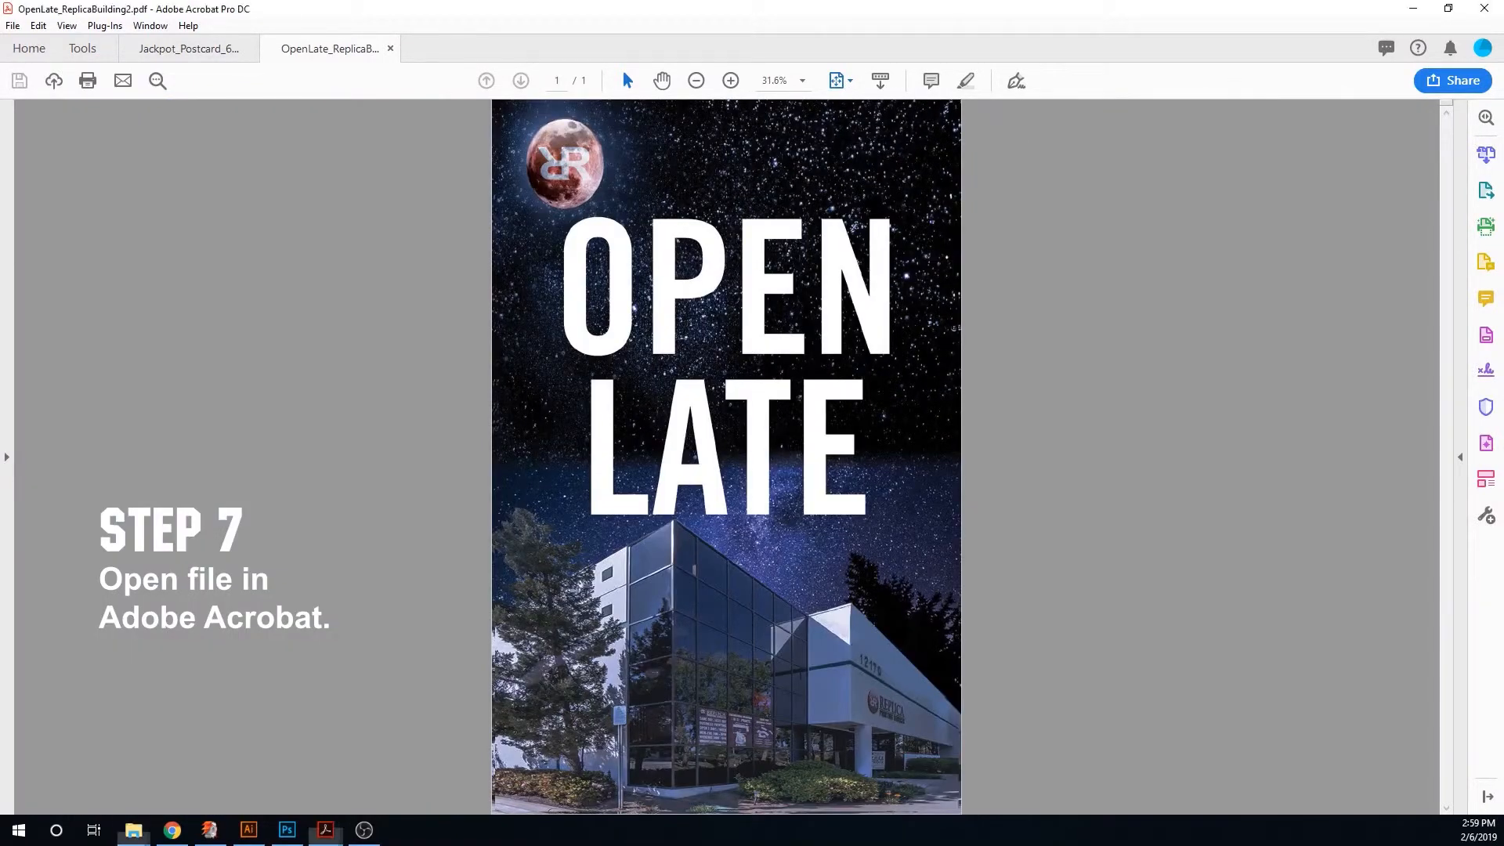
pyautogui.click(105, 25)
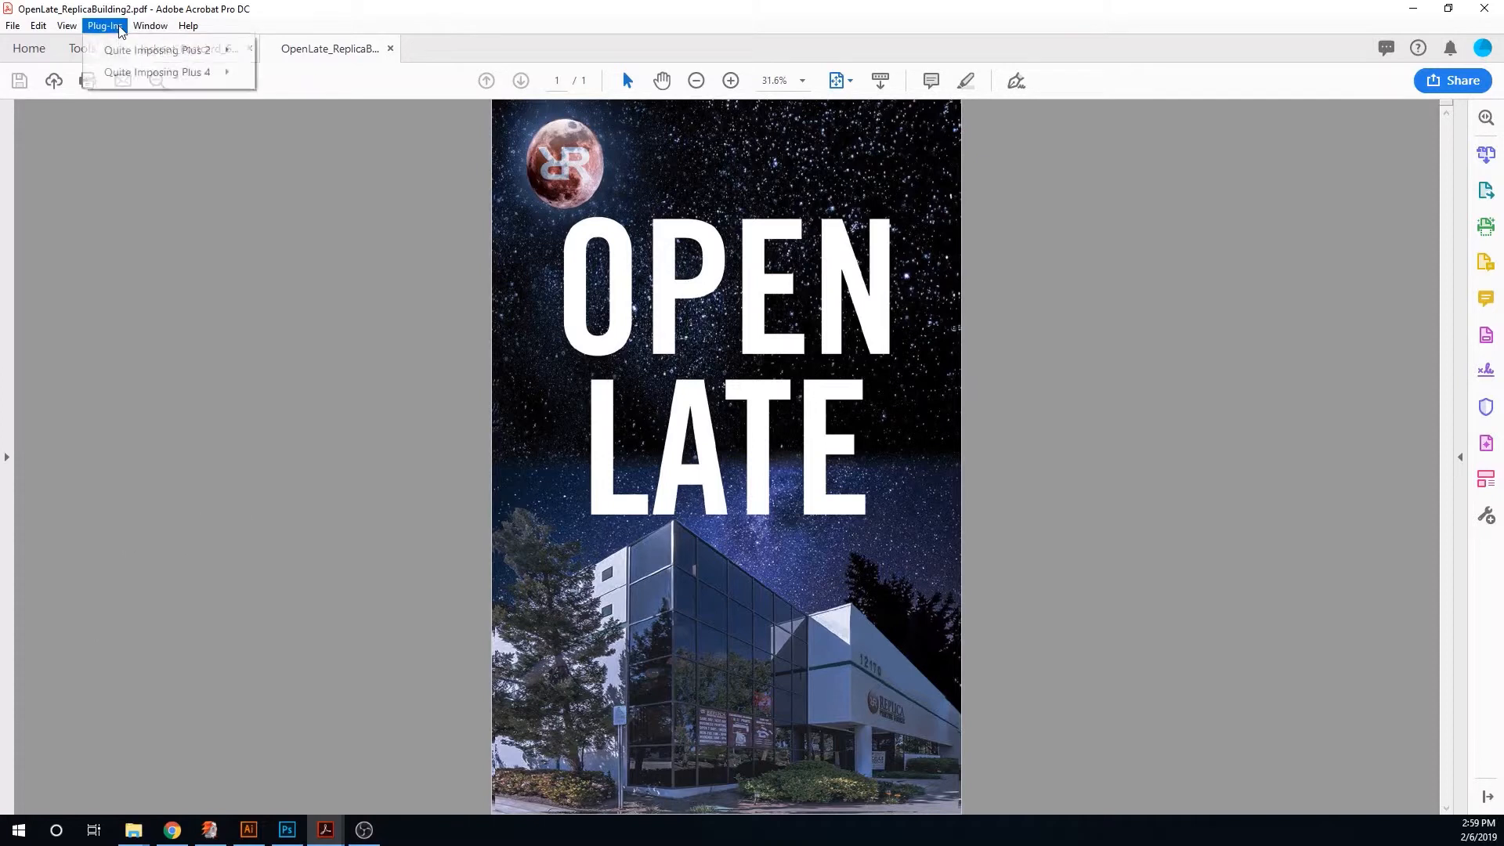
pyautogui.moveTo(196, 50)
pyautogui.click(314, 51)
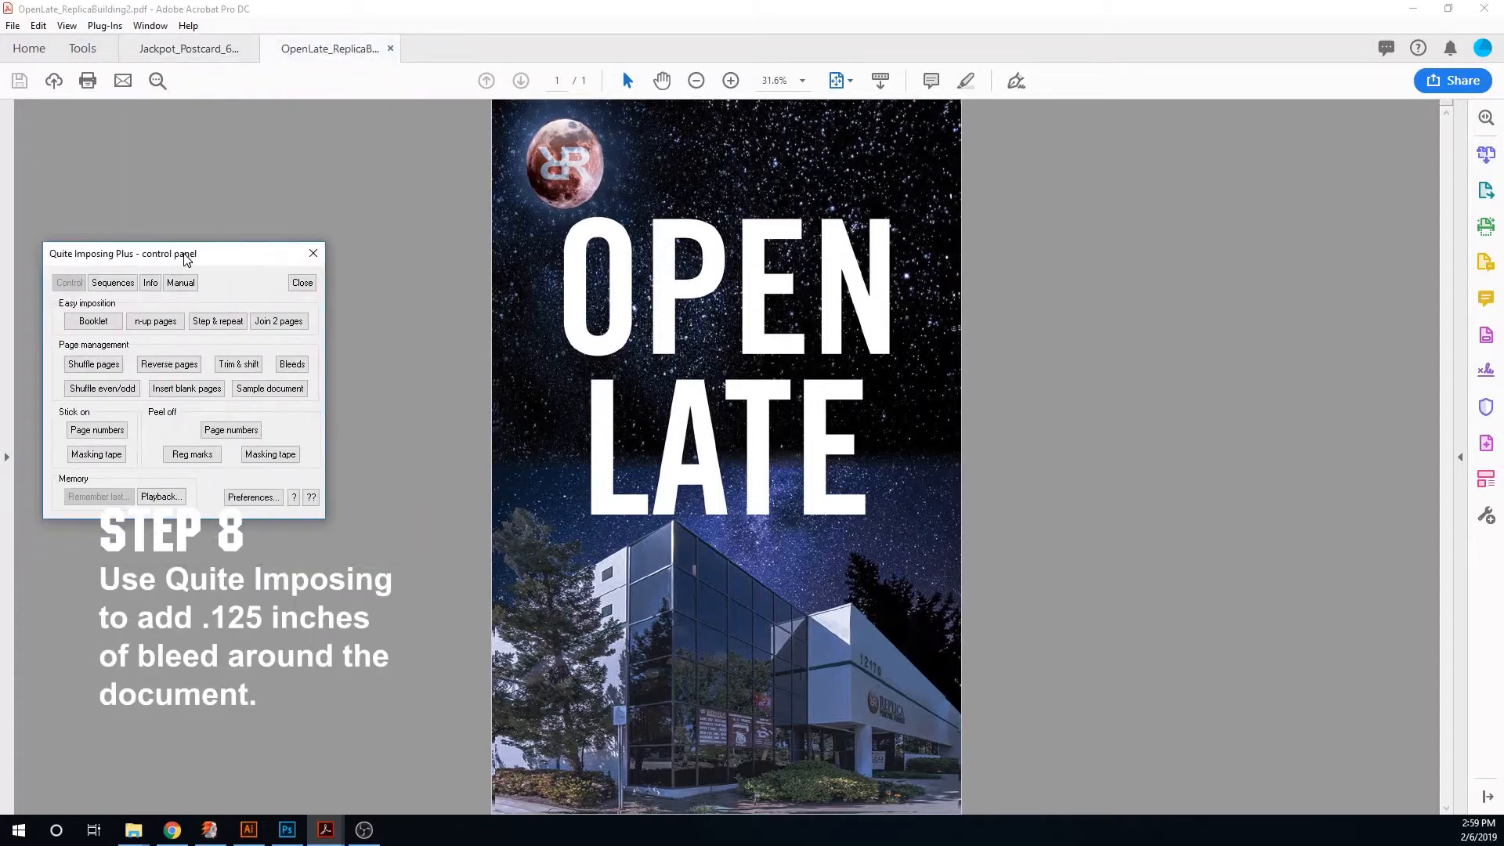
pyautogui.click(345, 341)
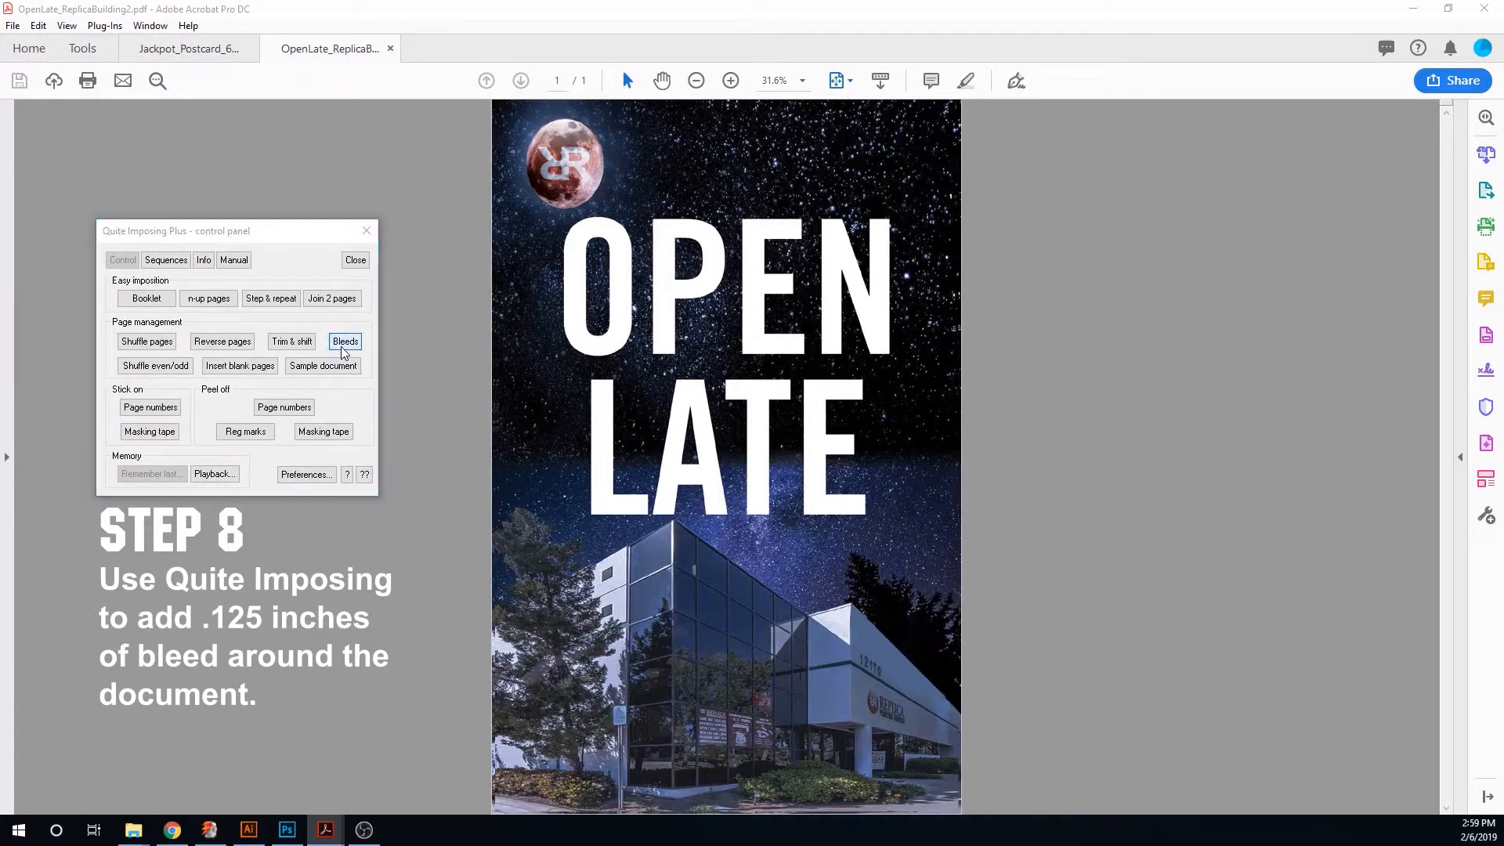
pyautogui.click(266, 652)
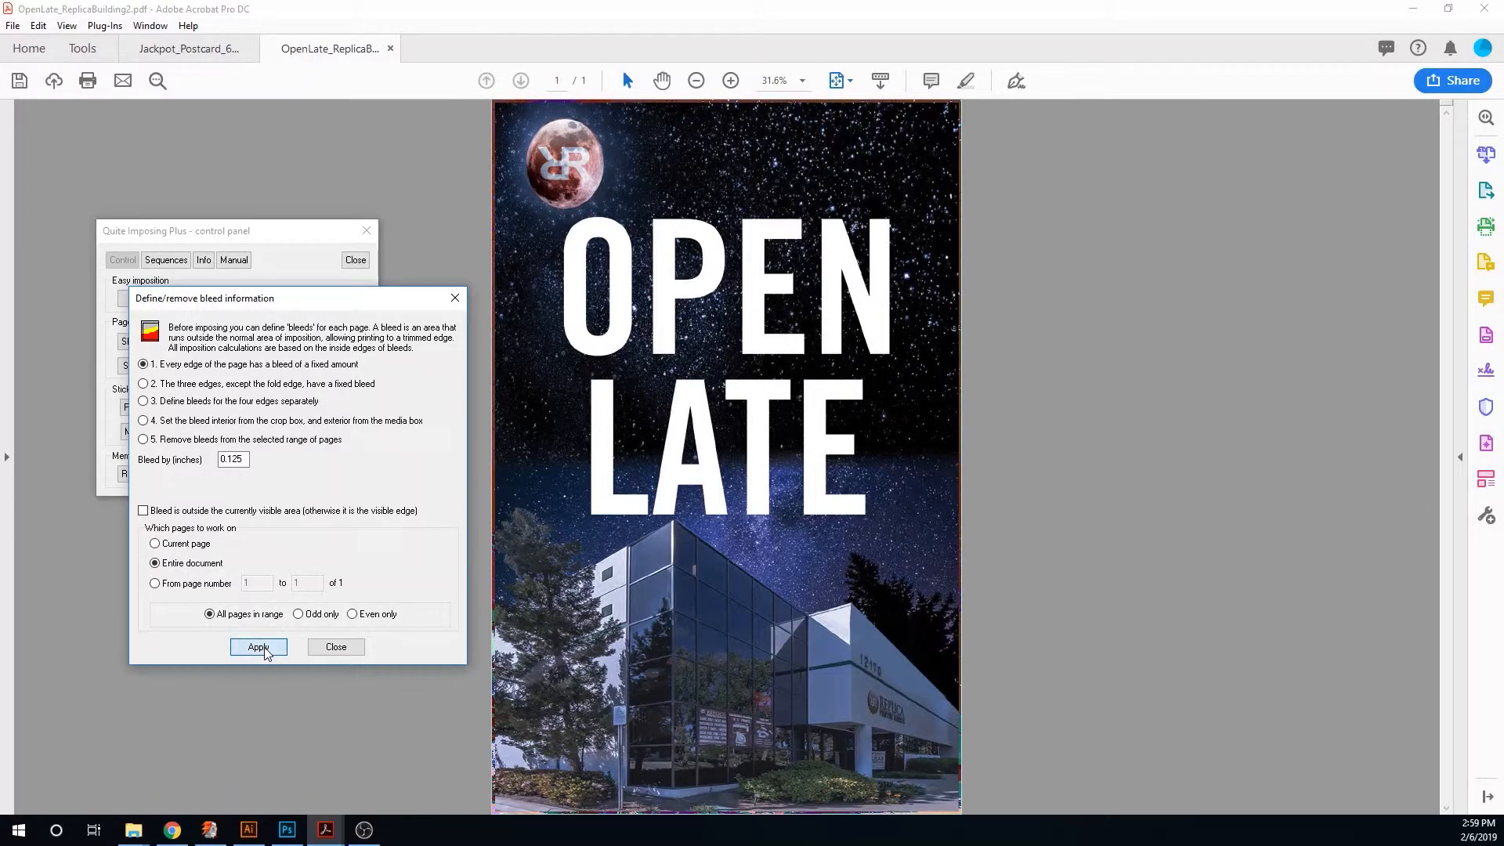
pyautogui.click(336, 647)
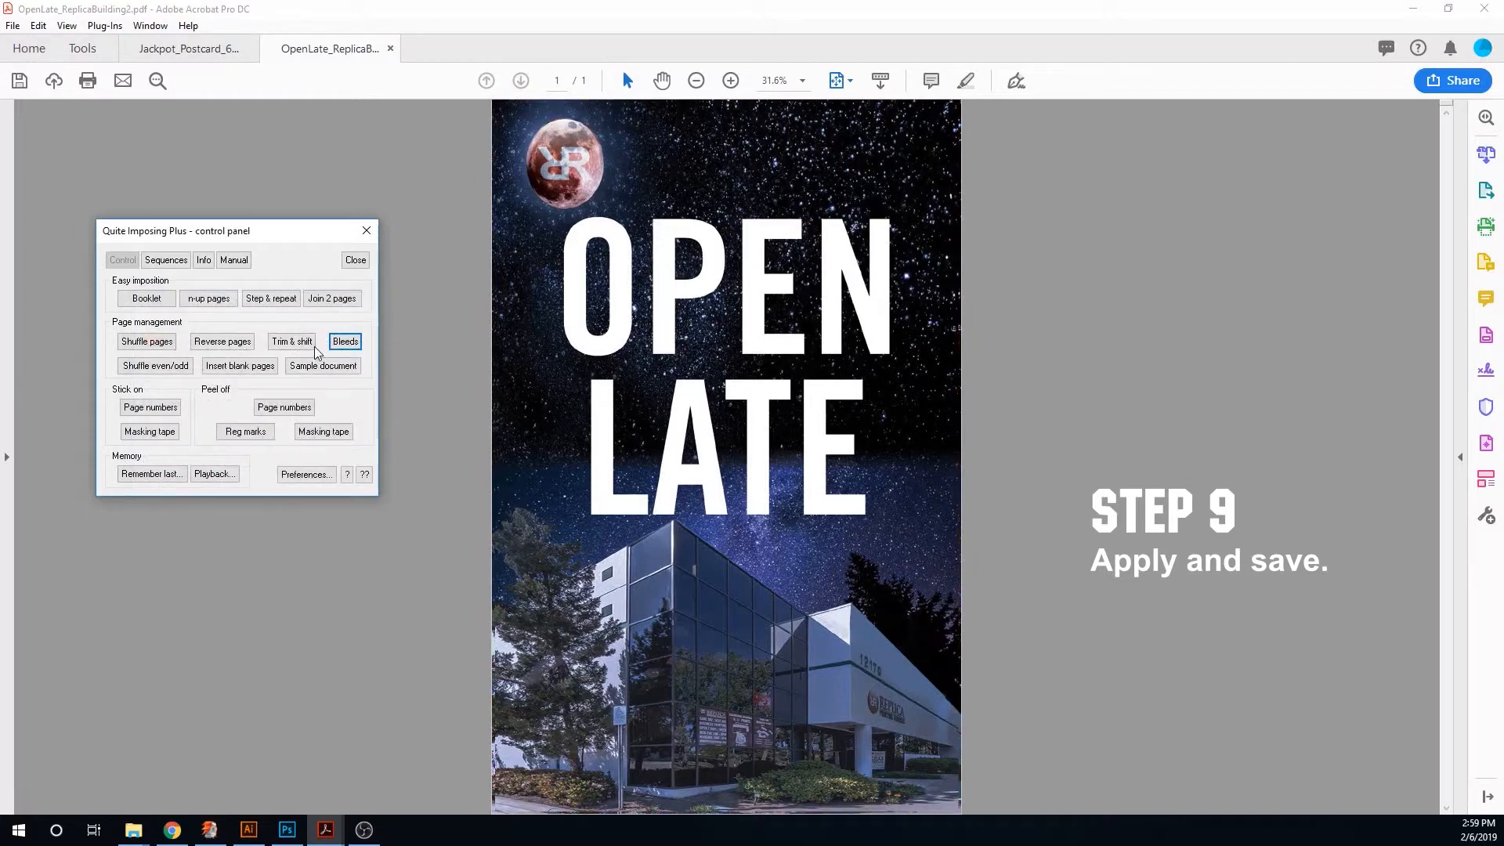
pyautogui.click(354, 266)
pyautogui.click(12, 25)
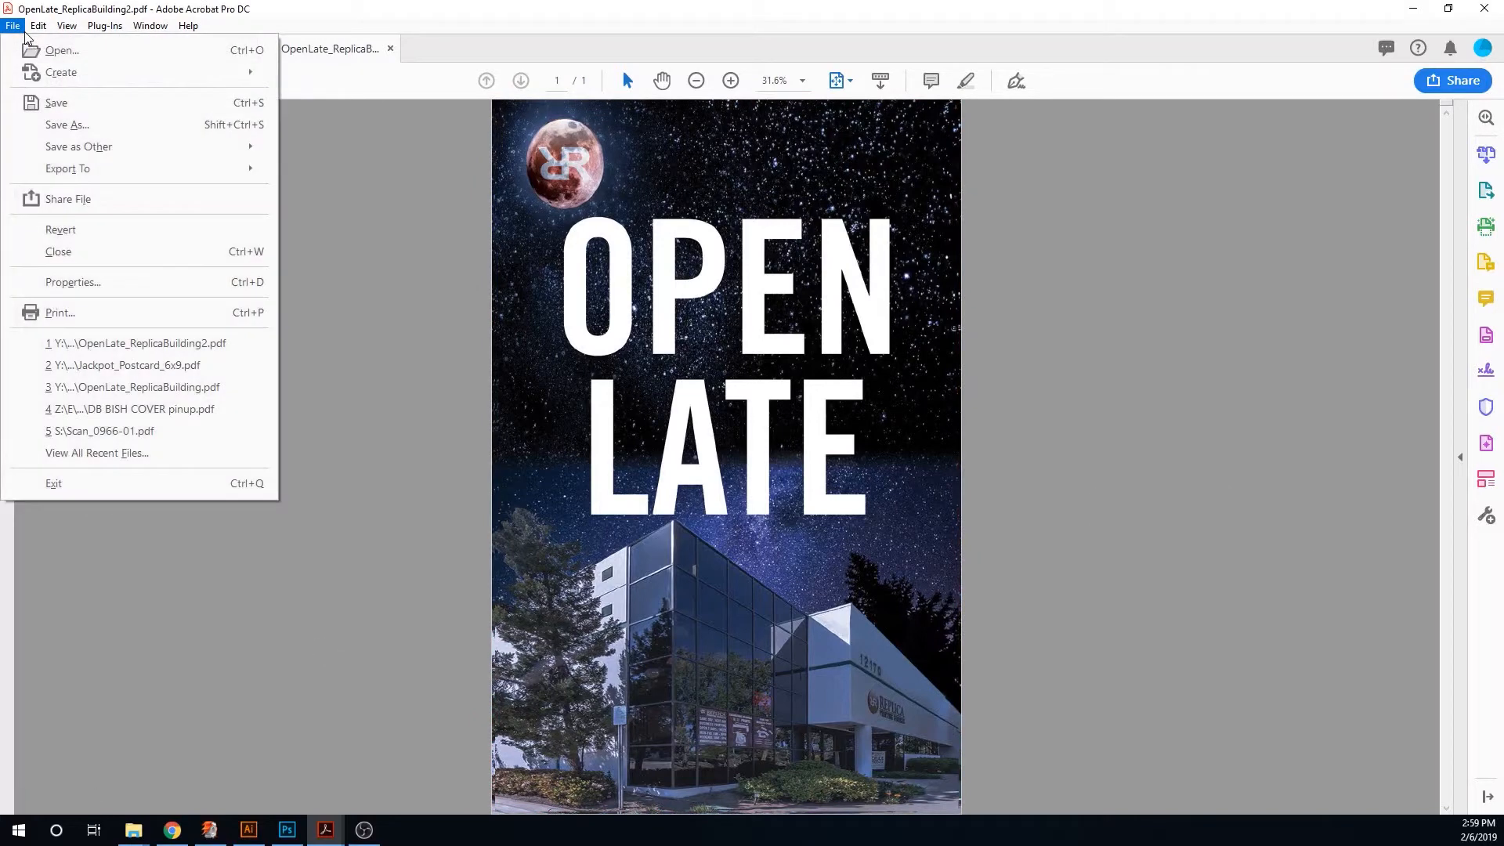
pyautogui.click(95, 105)
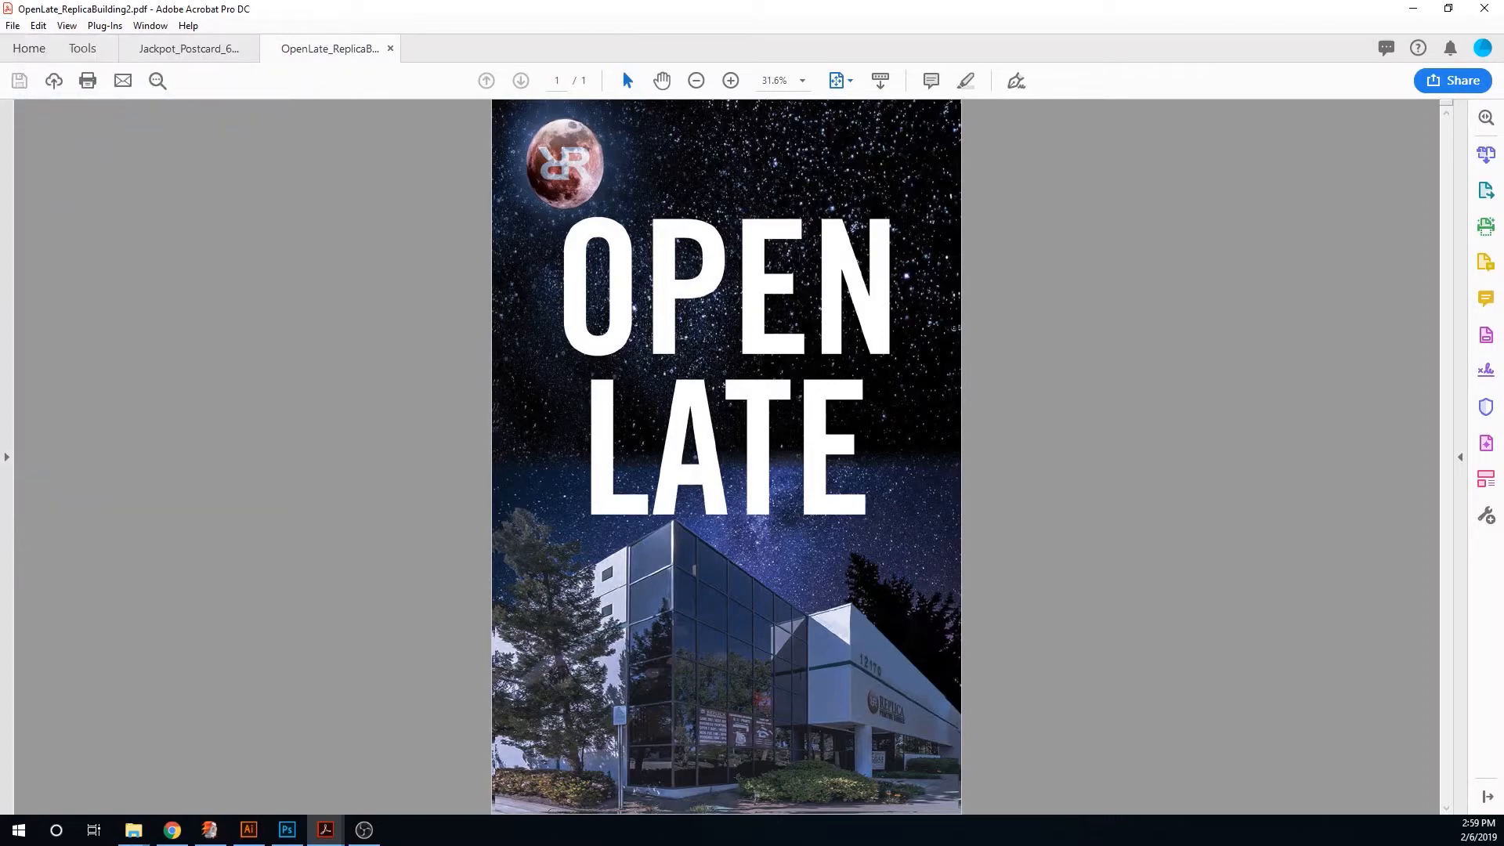